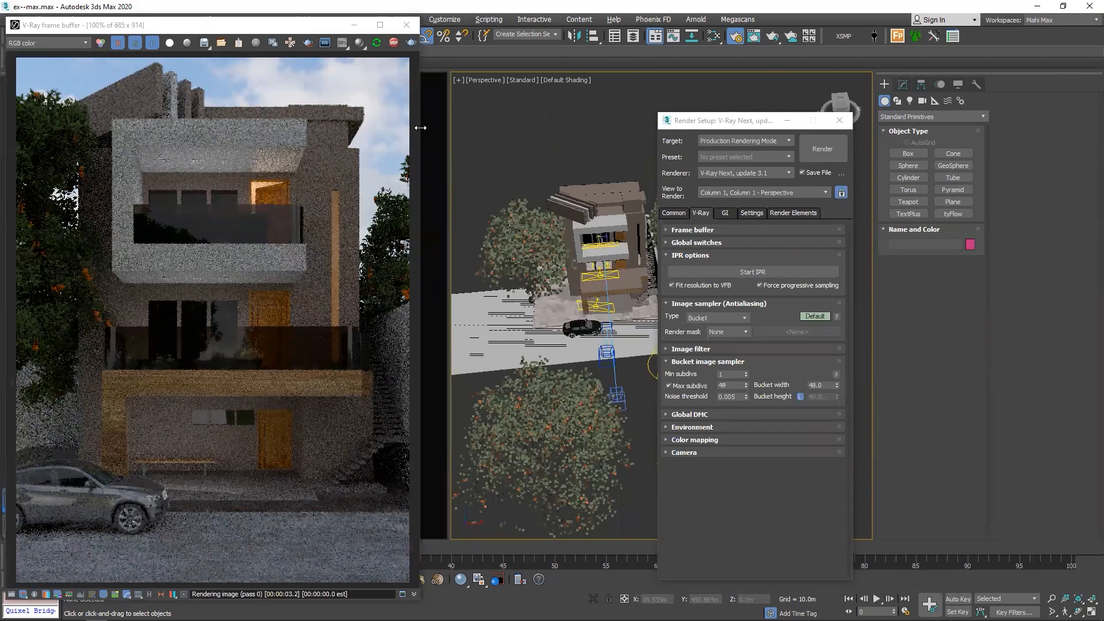
# Turn on lighting-only debug shading for the interactive render, check the bench area up close, and make the frame buffer window slightly shorter
pyautogui.click(359, 43)
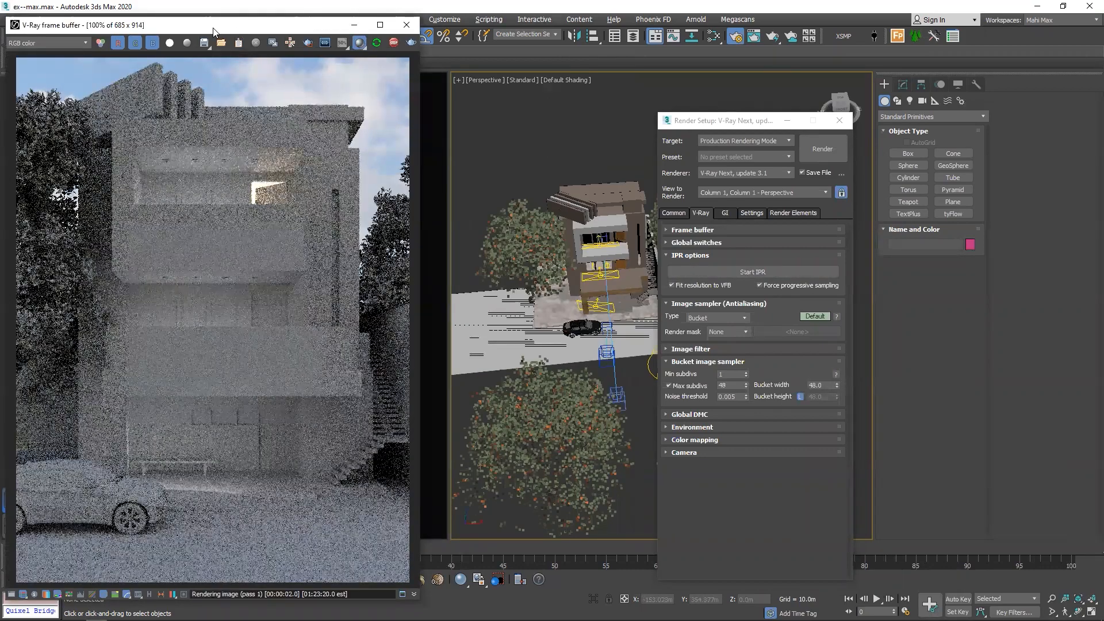
pyautogui.scroll(2, 98, 412)
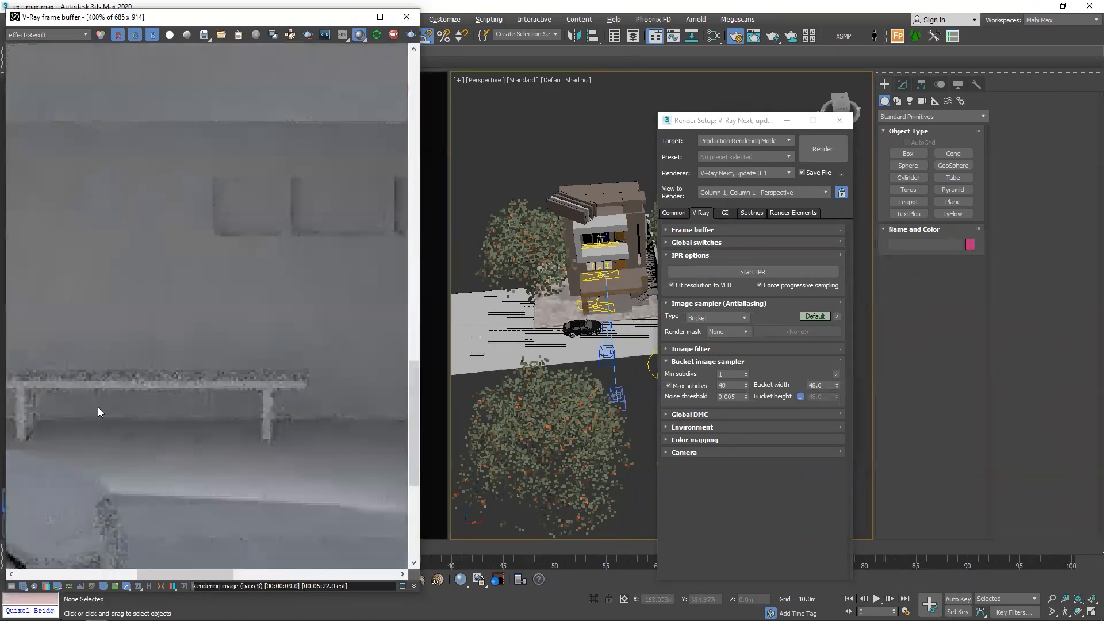
pyautogui.scroll(-2, 167, 350)
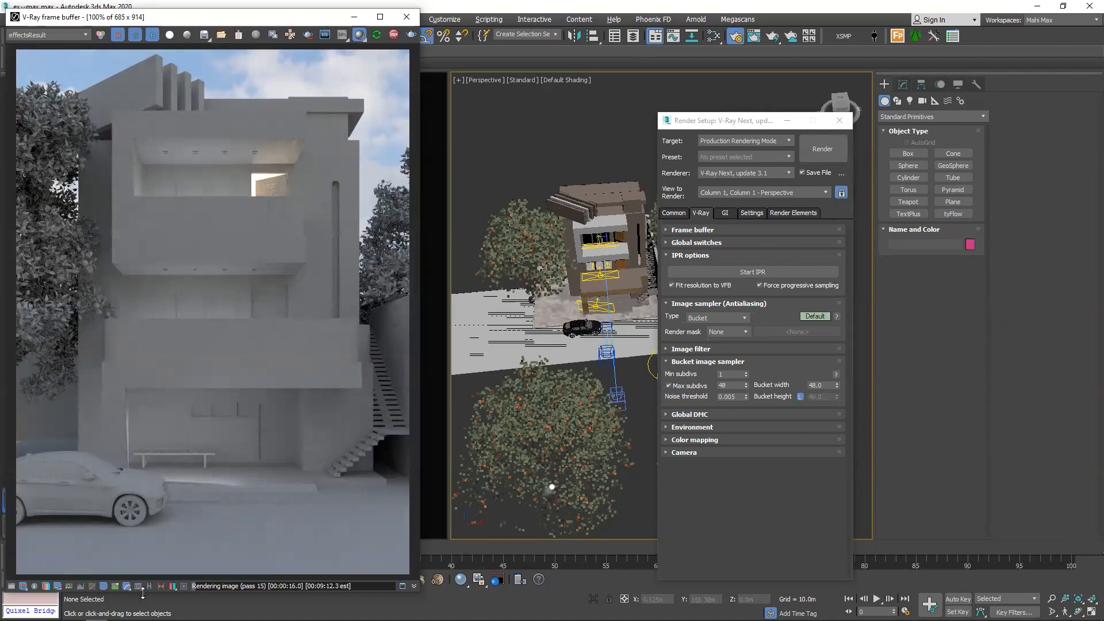
pyautogui.moveTo(144, 591); pyautogui.dragTo(143, 566)
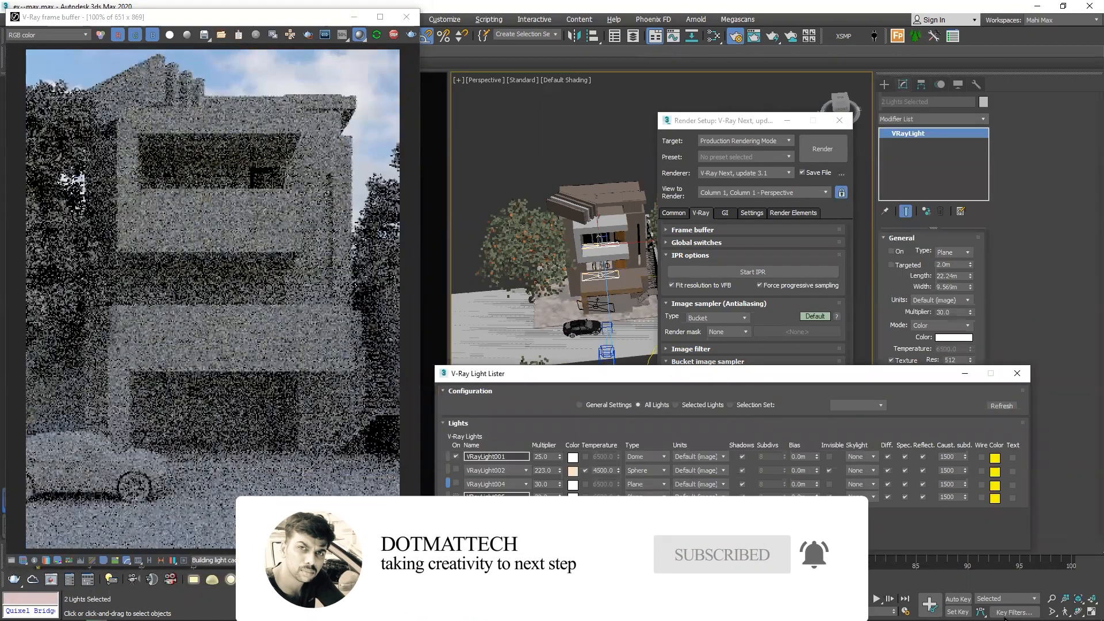
# Identify the dome light VRayLight001 in the V-Ray Light Lister and set its multiplier to 1
pyautogui.click(448, 457)
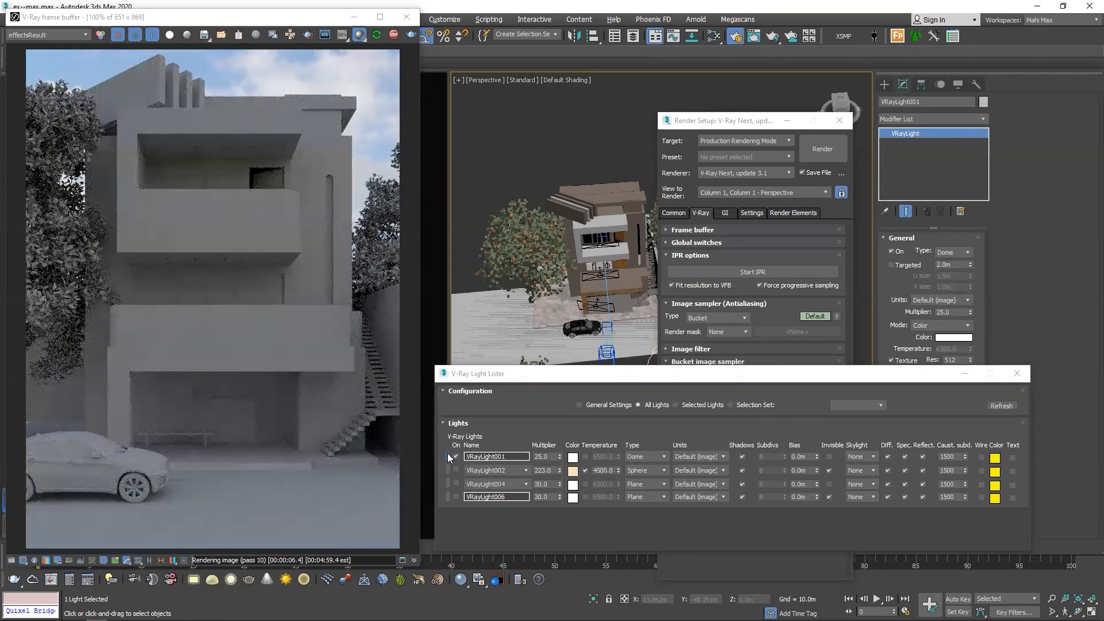
pyautogui.click(448, 497)
pyautogui.click(465, 458)
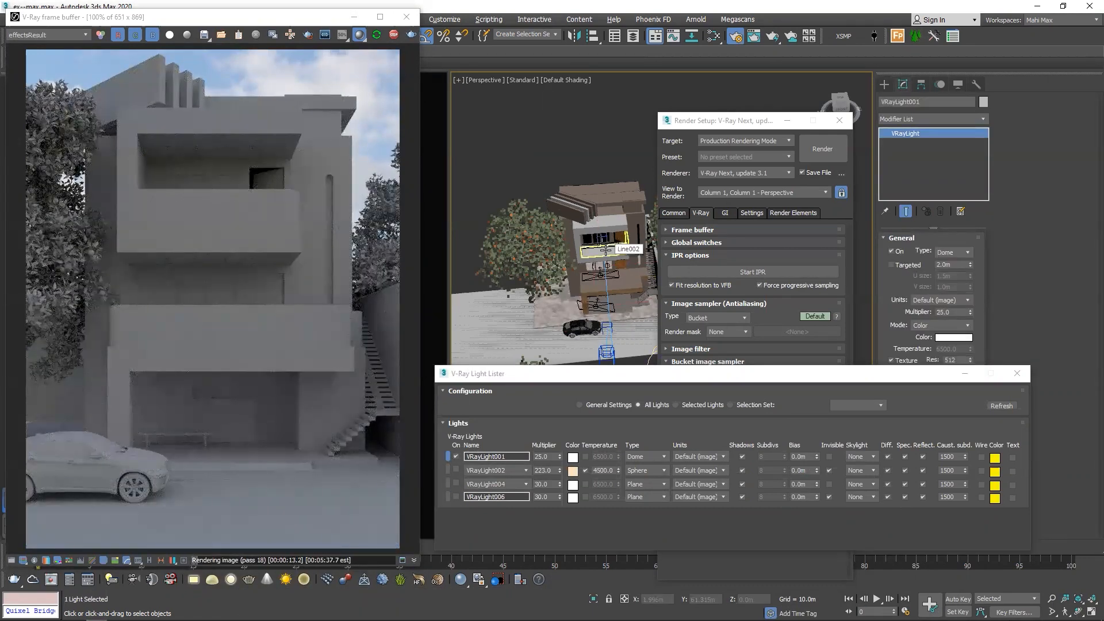
pyautogui.press('z')
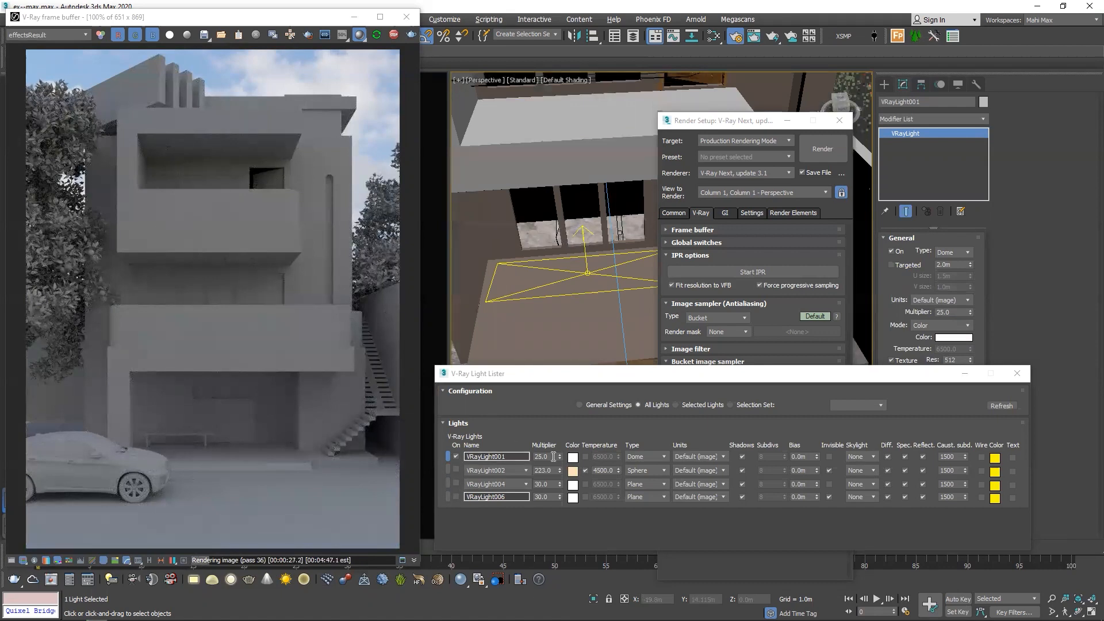
pyautogui.press('Tab')
pyautogui.write('1')
pyautogui.press('Return')
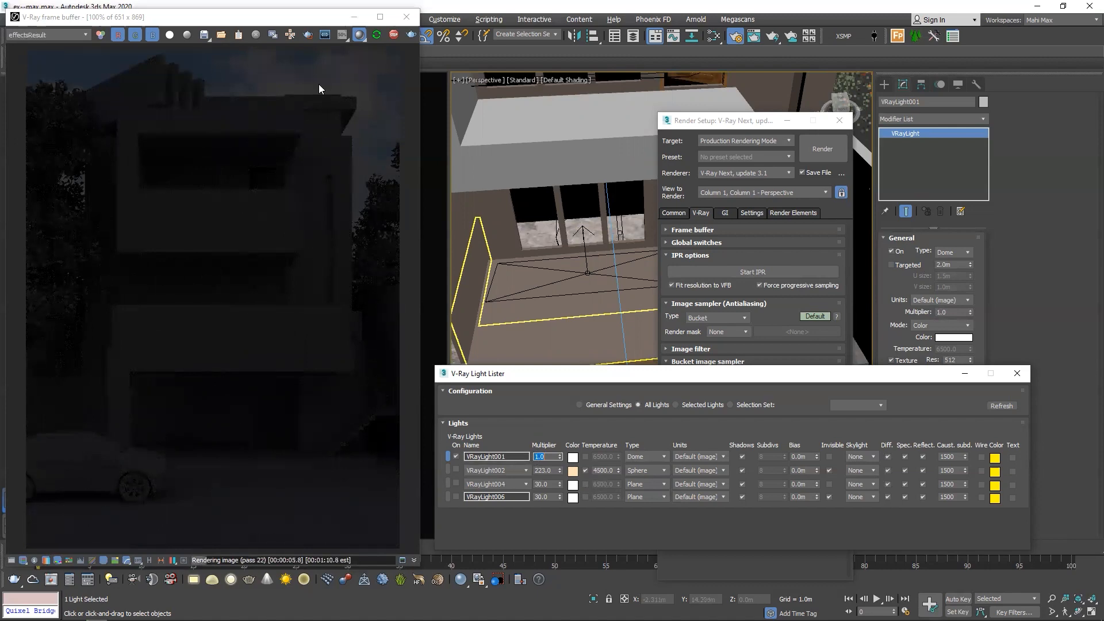
# Switch on VRayLight002, VRayLight004 and VRayLight006 in the V-Ray Light Lister
pyautogui.click(449, 469)
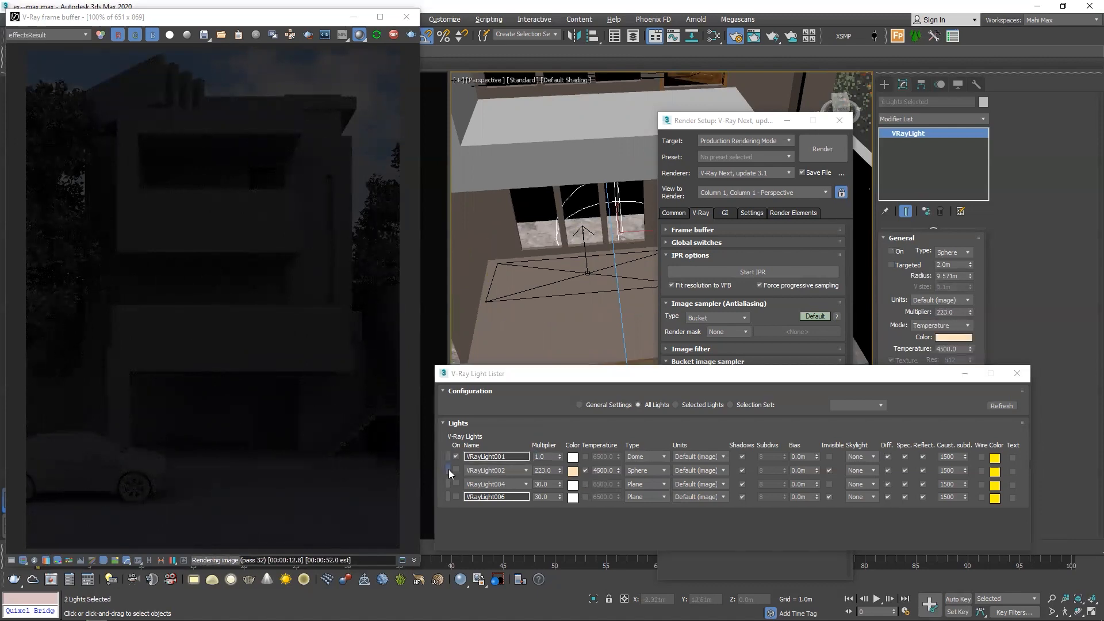
pyautogui.click(457, 469)
pyautogui.click(448, 483)
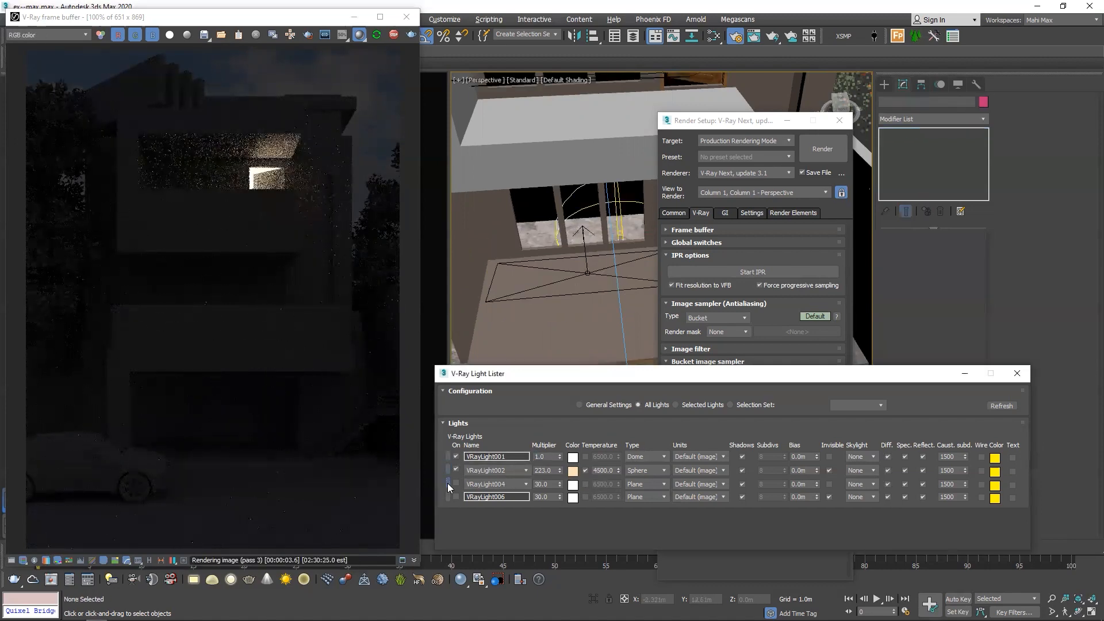
pyautogui.click(448, 497)
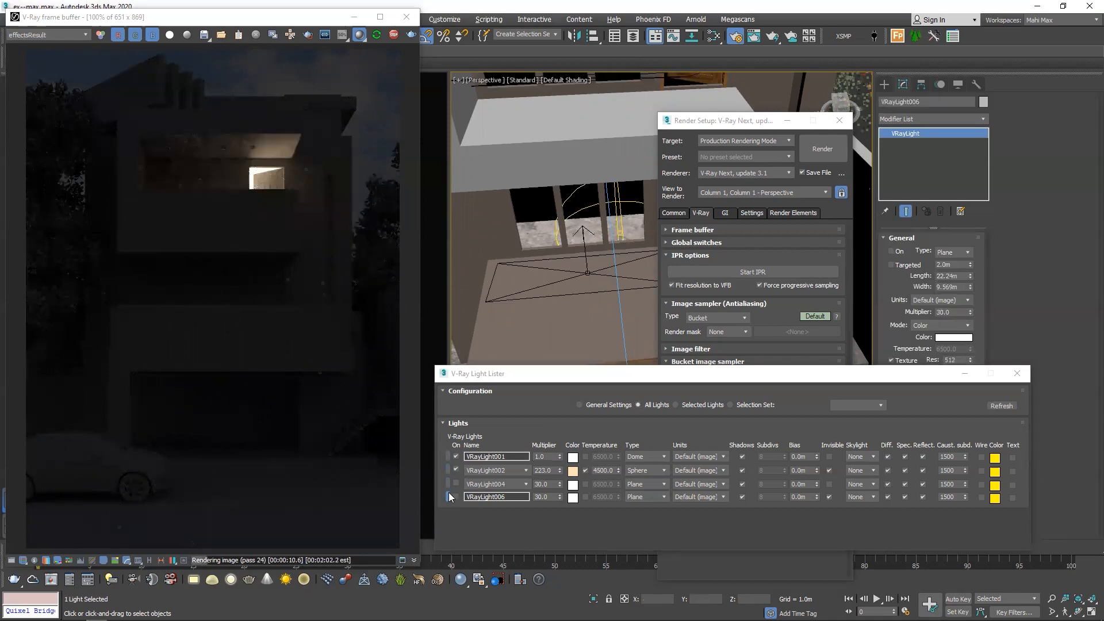
pyautogui.click(456, 497)
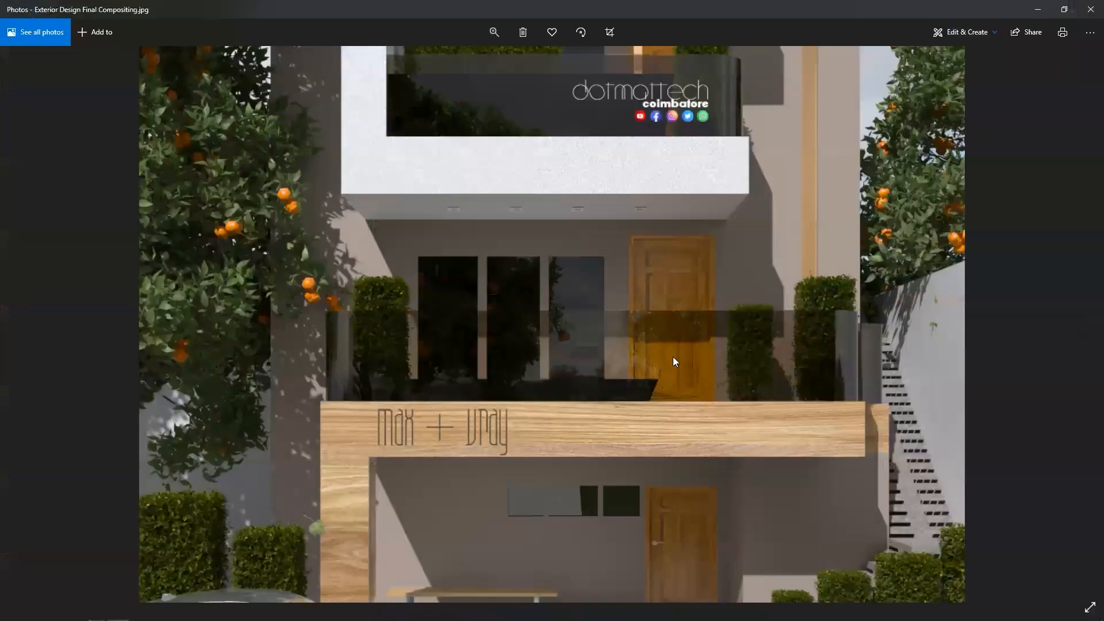
# Examine the facade around the middle balcony in Exterior Design Final Compositing.jpg in Photos
pyautogui.scroll(5, 674, 353)
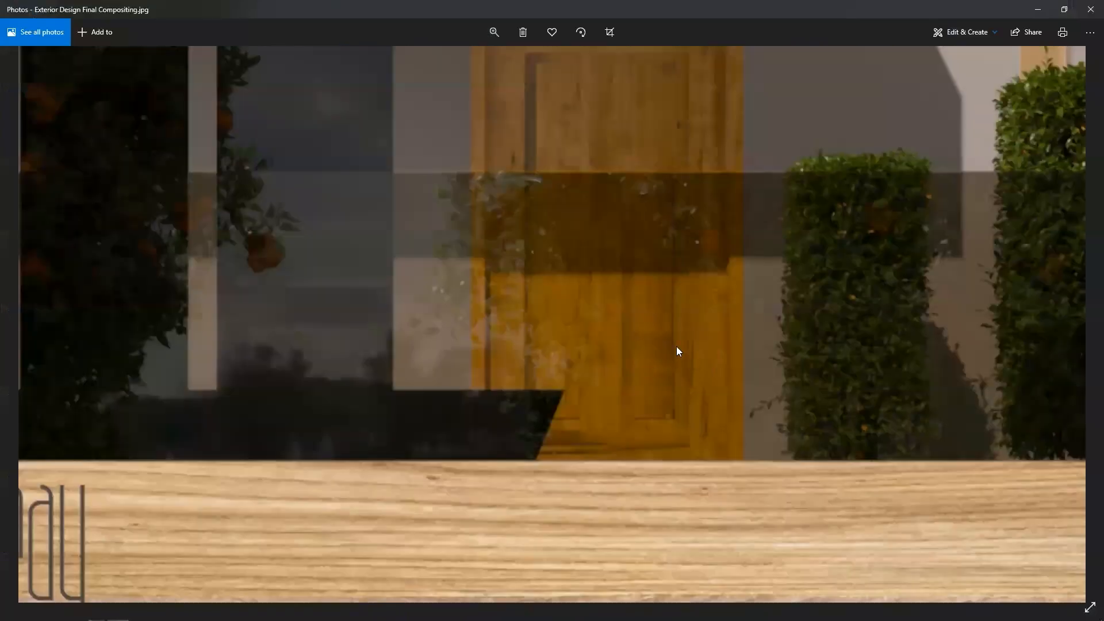
pyautogui.scroll(-3, 621, 311)
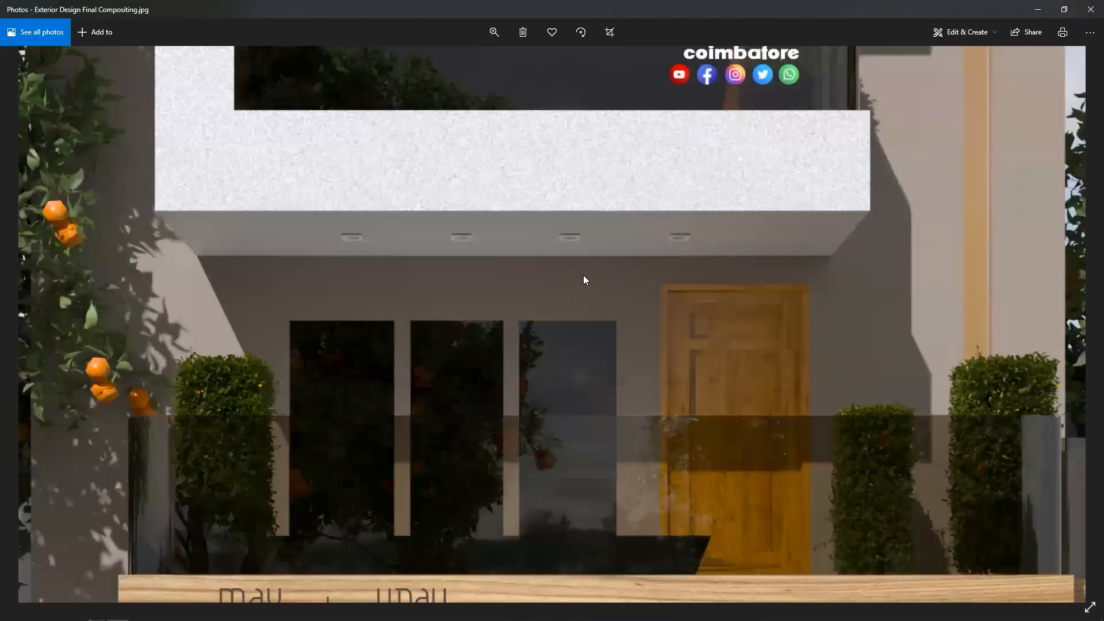
pyautogui.scroll(5, 583, 275)
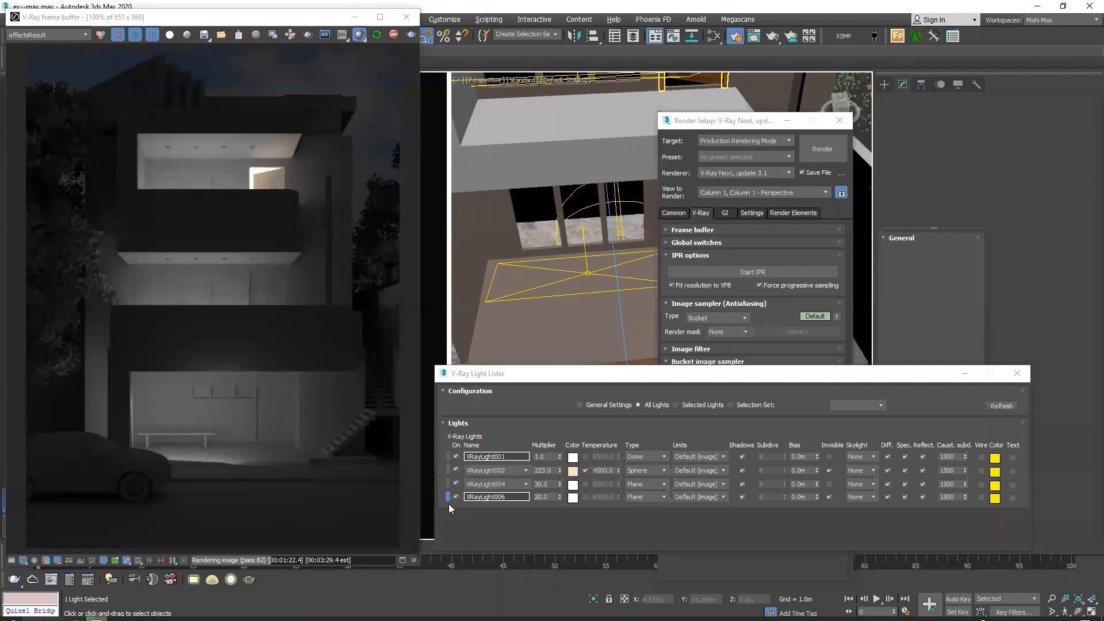
# Back in 3ds Max, toggle VRayLight004 off and on to compare its contribution to the render
pyautogui.click(457, 484)
pyautogui.click(457, 485)
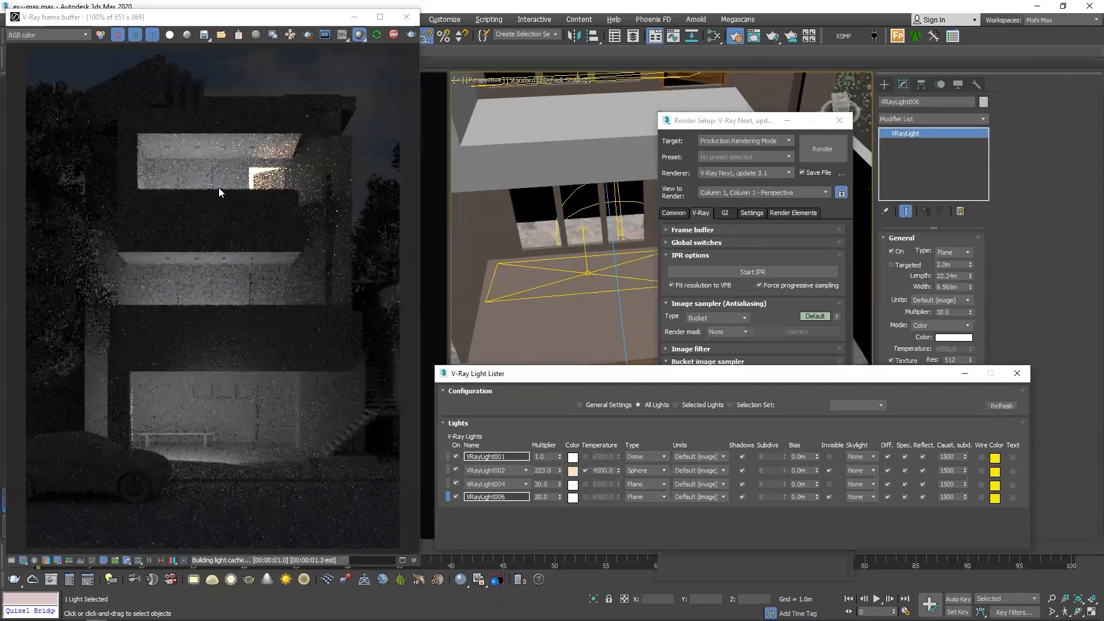
pyautogui.click(456, 483)
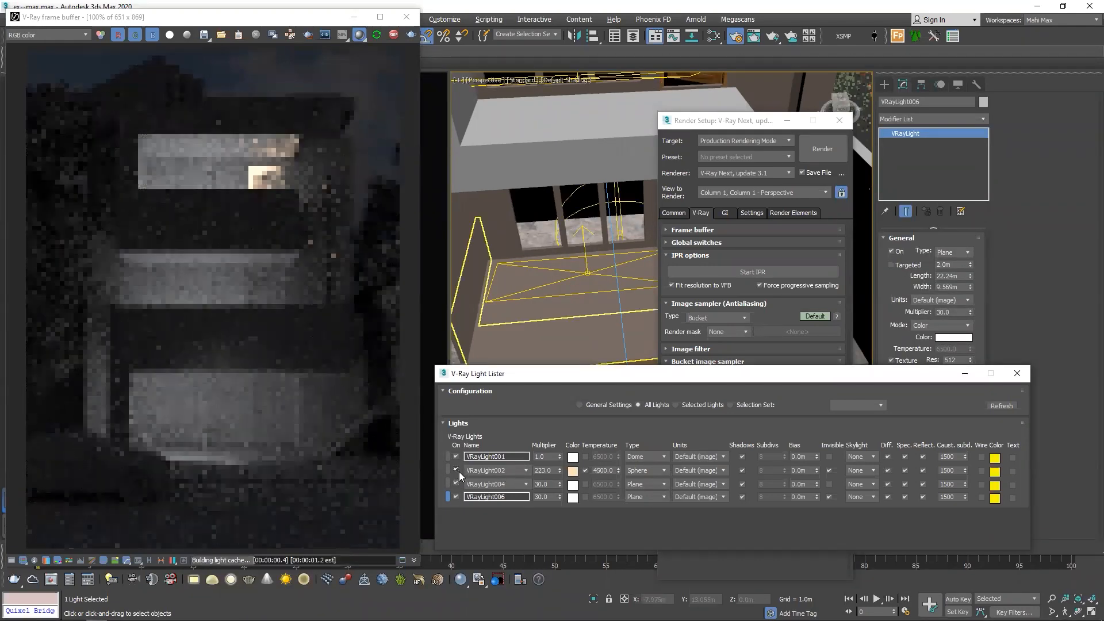
# Enable colour temperature for VRayLight004 at 3000 and set the light's multiplier to 50
pyautogui.click(586, 484)
pyautogui.doubleClick(603, 484)
pyautogui.write('3000')
pyautogui.press('Return')
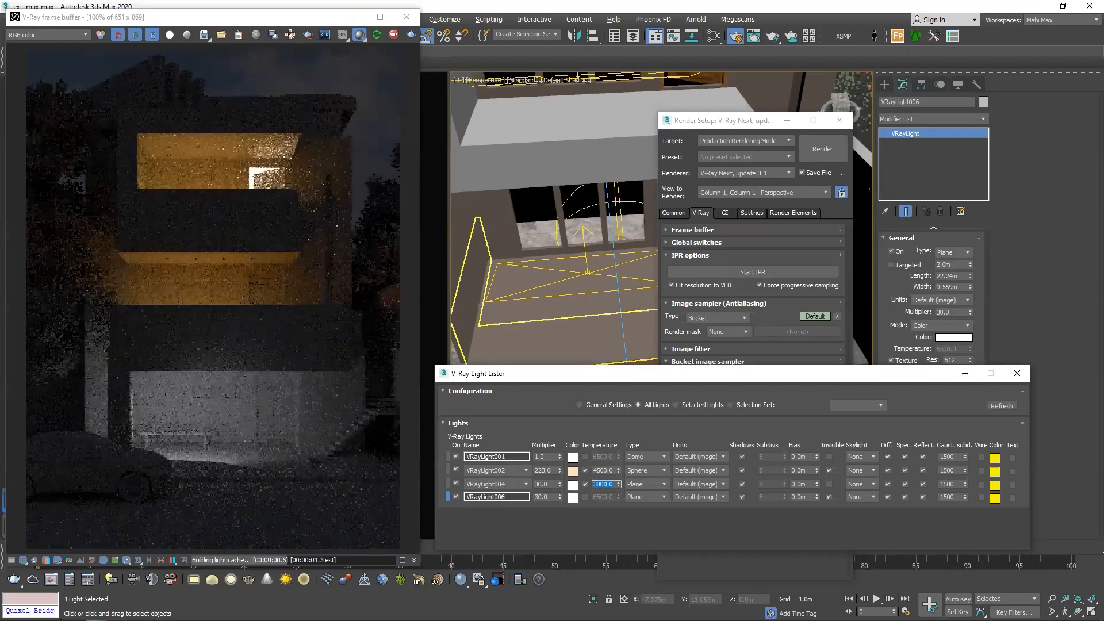
pyautogui.hotkey('shift', 'Tab')
pyautogui.write('50')
pyautogui.press('Return')
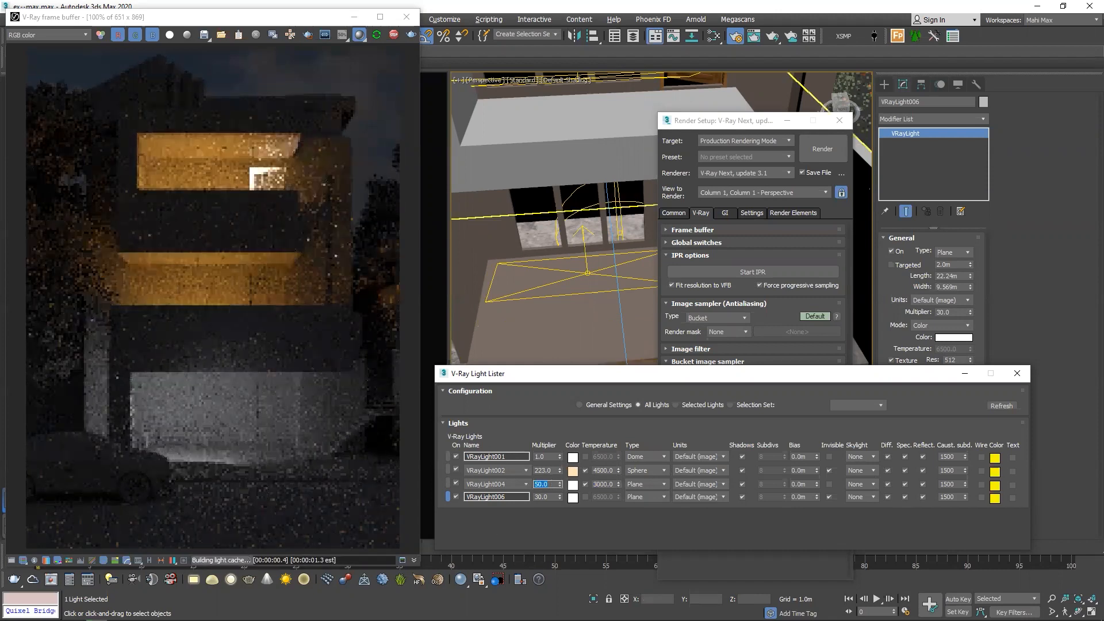
# Try a temperature of 4500 on VRayLight004, settle on 6000, and set its multiplier to 30
pyautogui.doubleClick(602, 484)
pyautogui.write('4500')
pyautogui.press('Return')
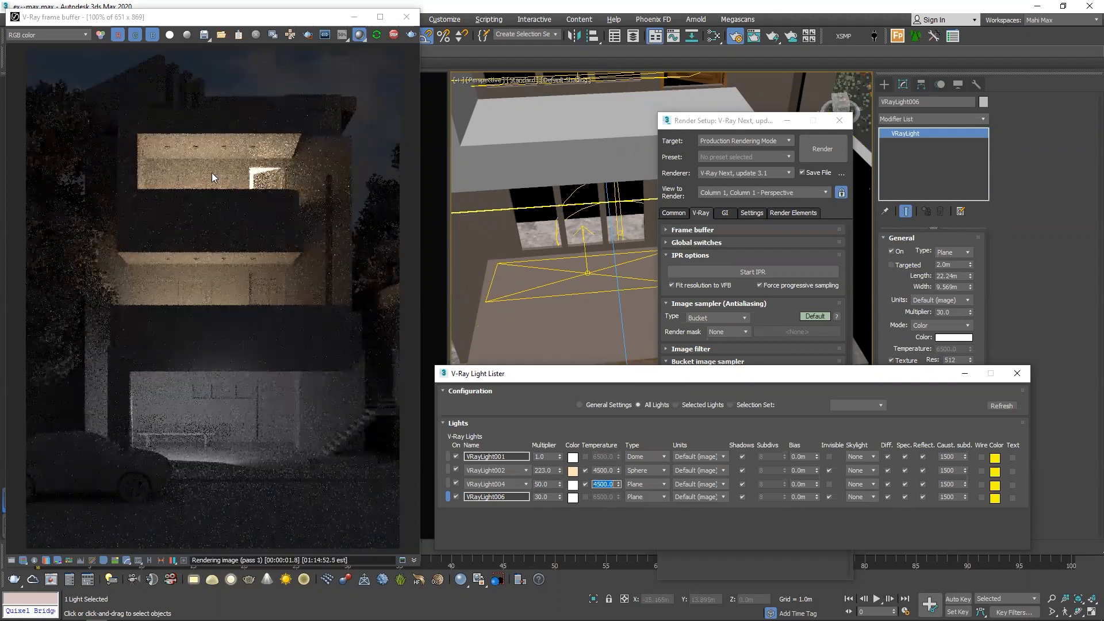
pyautogui.write('6000')
pyautogui.press('Return')
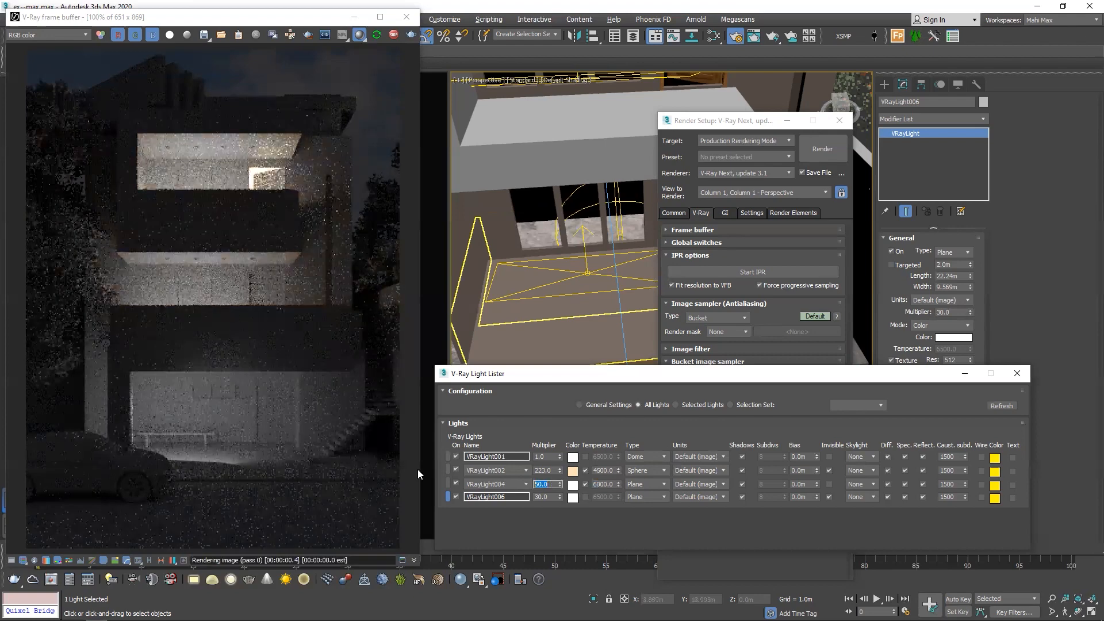
pyautogui.hotkey('shift', 'Tab')
pyautogui.write('30')
pyautogui.press('Return')
# Switch off VRayLight006, VRayLight004 and VRayLight002, leaving only the dome light on
pyautogui.click(456, 497)
pyautogui.click(456, 482)
pyautogui.click(457, 470)
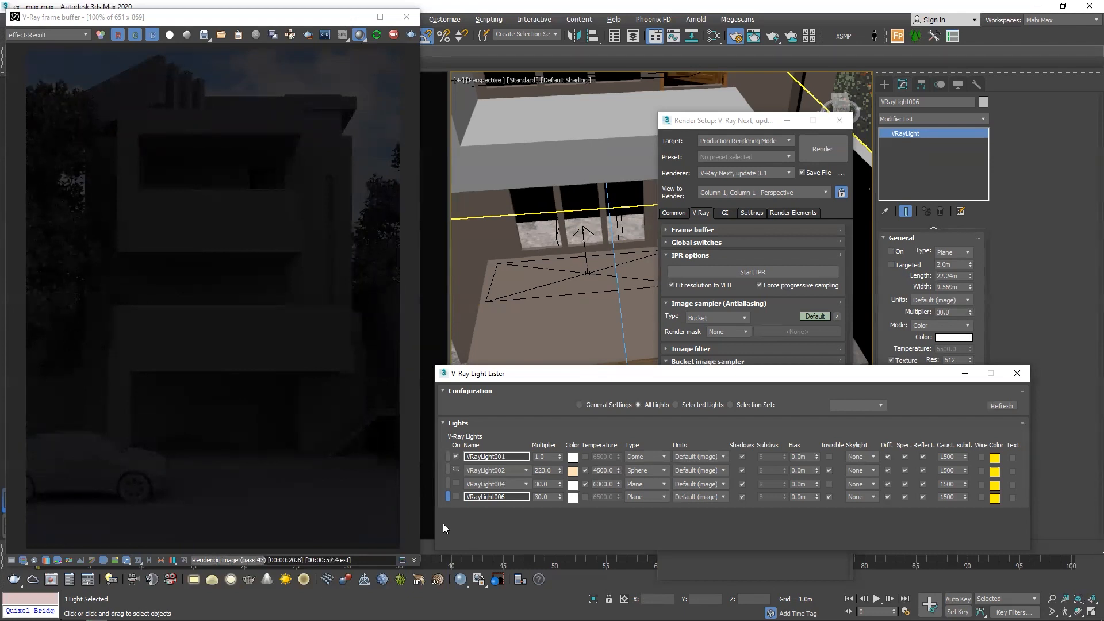
# Select the dome light VRayLight001 and set its multiplier to 40
pyautogui.click(447, 456)
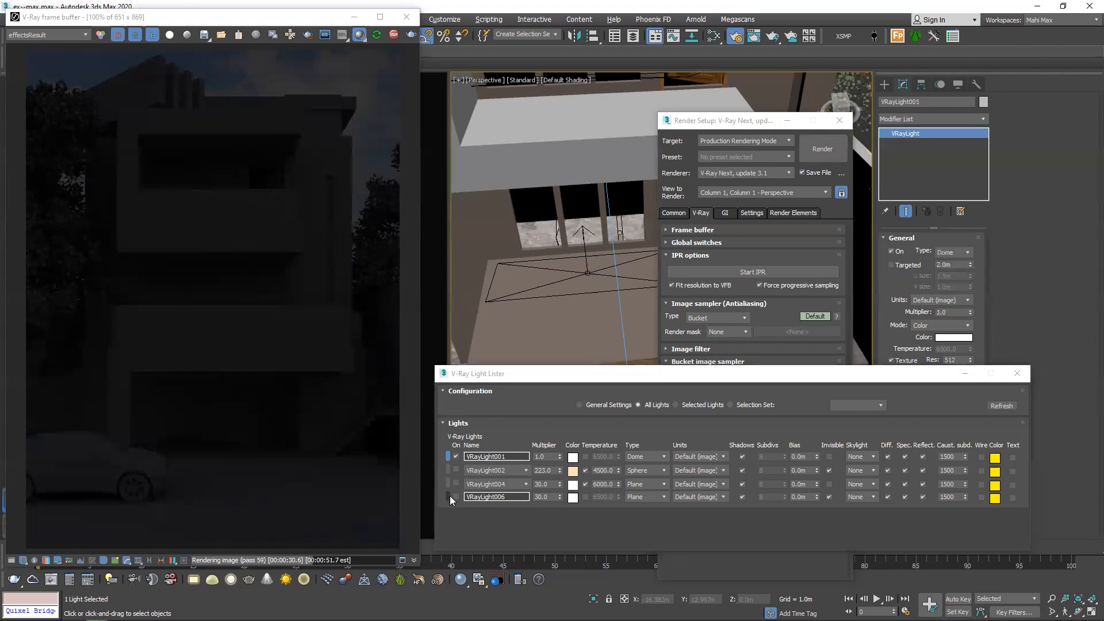
pyautogui.click(457, 457)
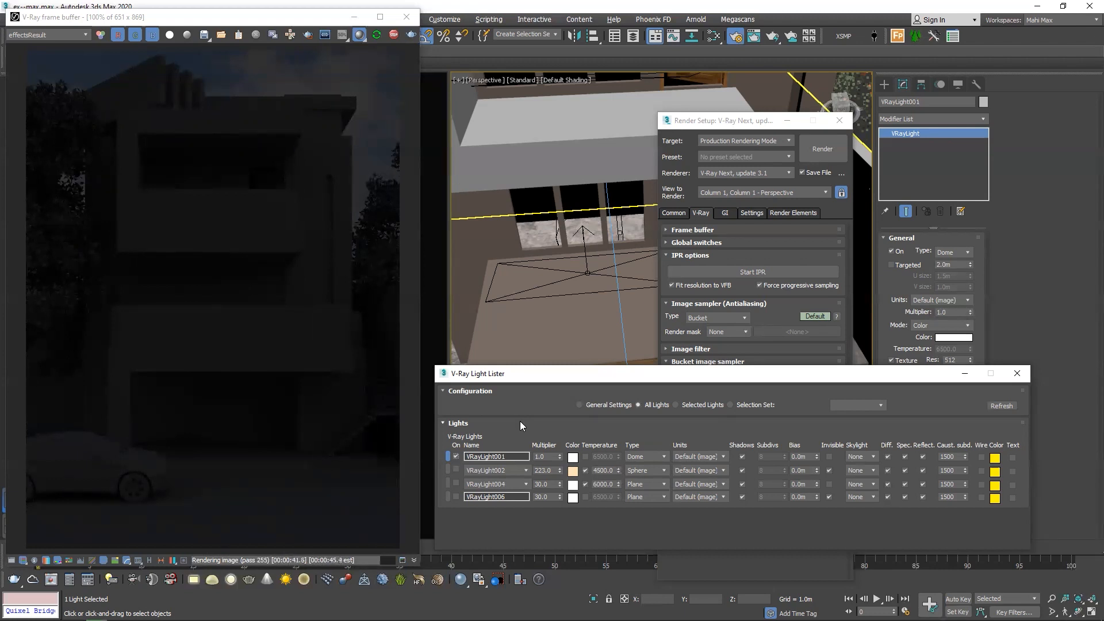
pyautogui.click(539, 456)
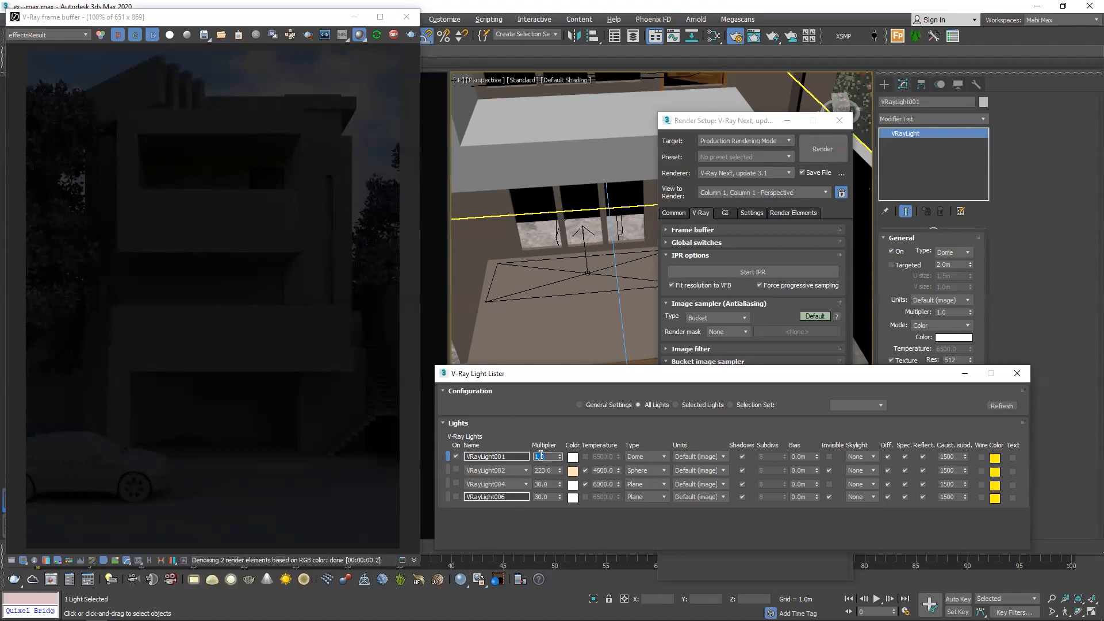
pyautogui.write('40')
pyautogui.press('Return')
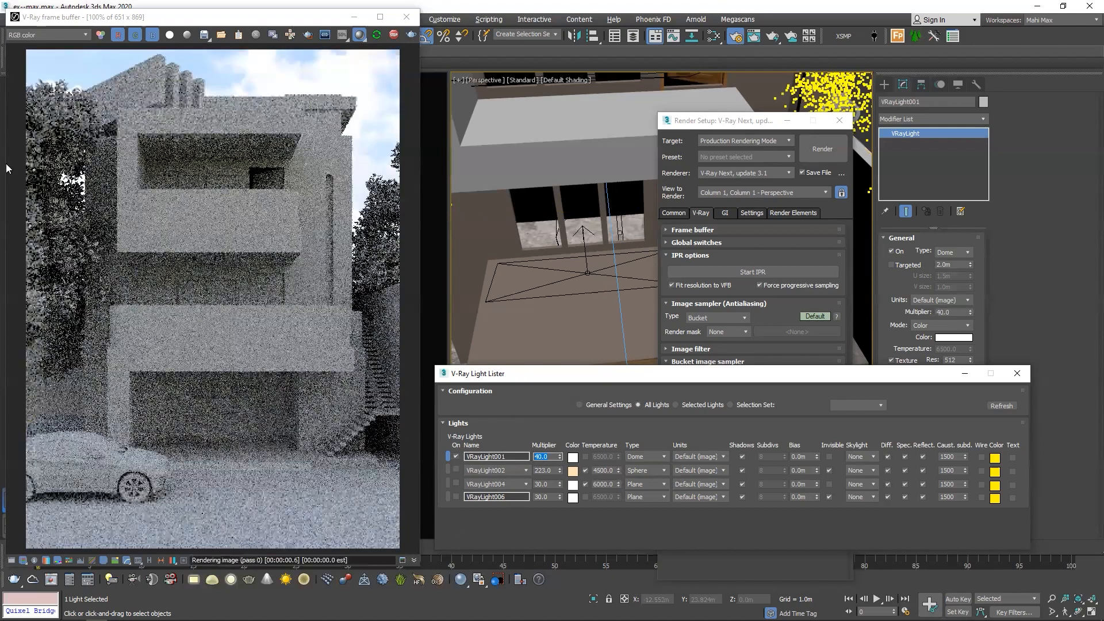
# Close the Light Lister and Render Setup, and show the whole house and street in a wireframe Top view
pyautogui.click(1017, 373)
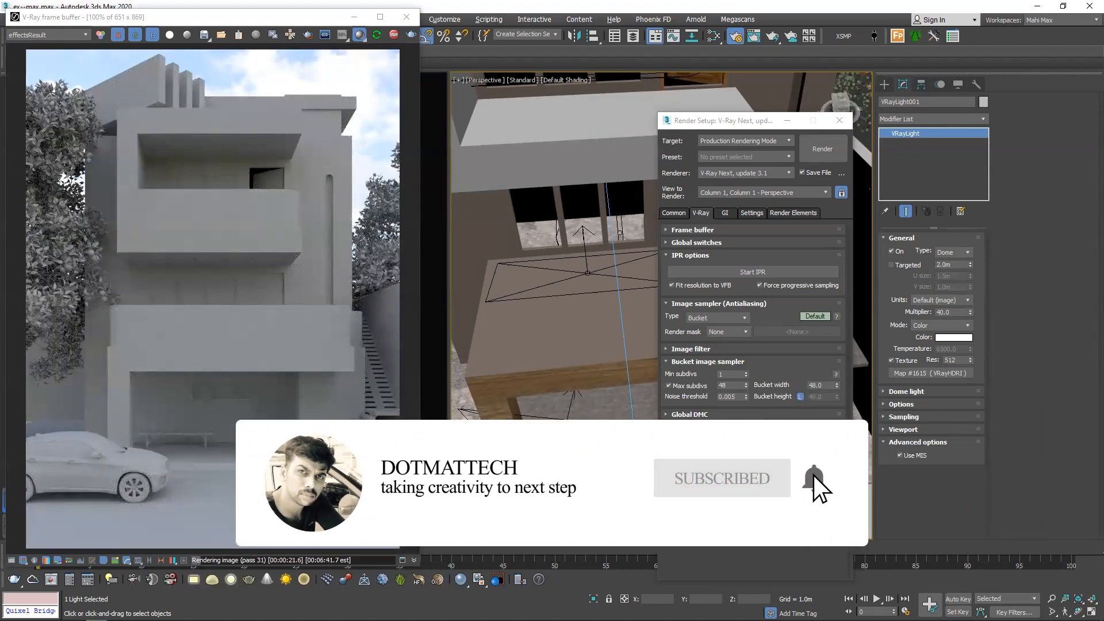
pyautogui.click(839, 120)
pyautogui.press('t')
pyautogui.scroll(-8, 627, 245)
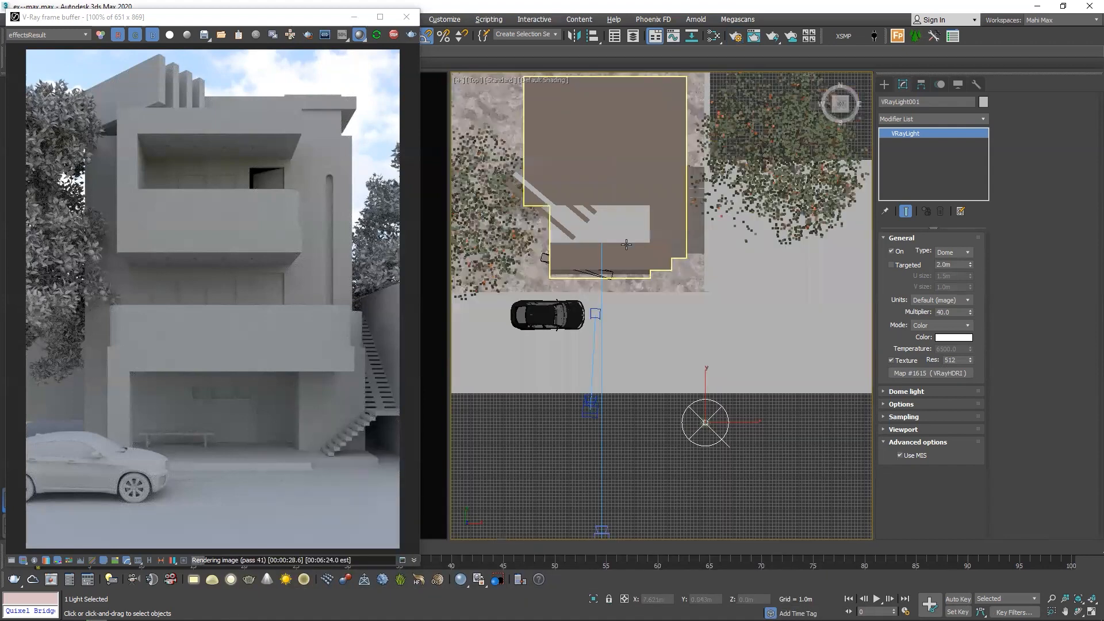
pyautogui.press('F3')
pyautogui.scroll(-2, 626, 244)
pyautogui.moveTo(627, 245); pyautogui.dragTo(664, 265, button='middle')
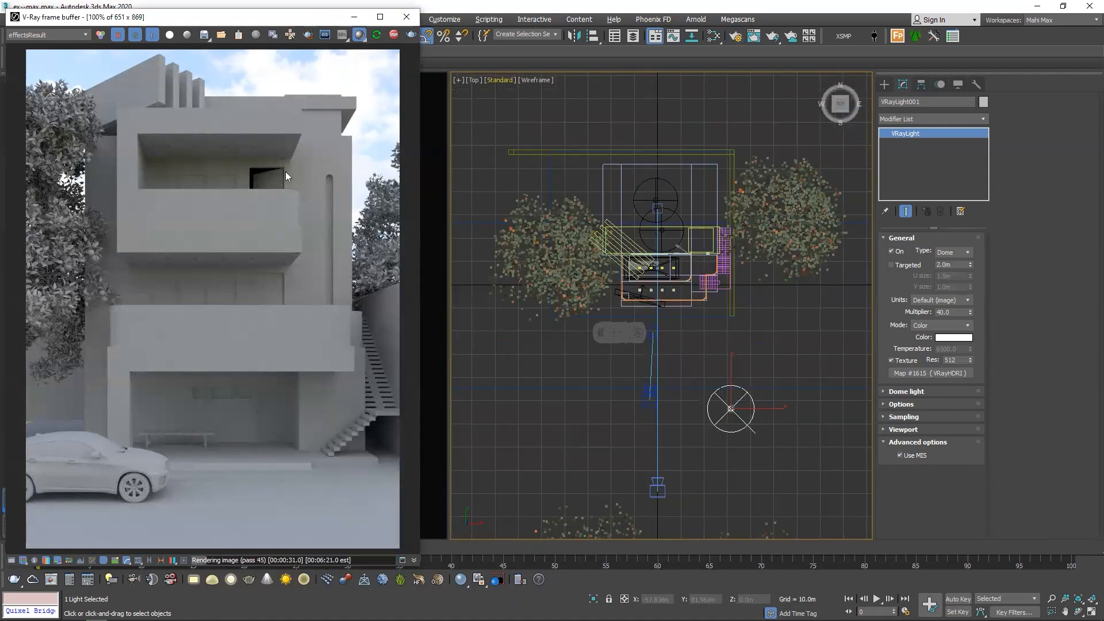
pyautogui.moveTo(194, 22)
pyautogui.mouseDown()
pyautogui.moveTo(223, 47)
pyautogui.moveTo(214, 21)
pyautogui.mouseUp()
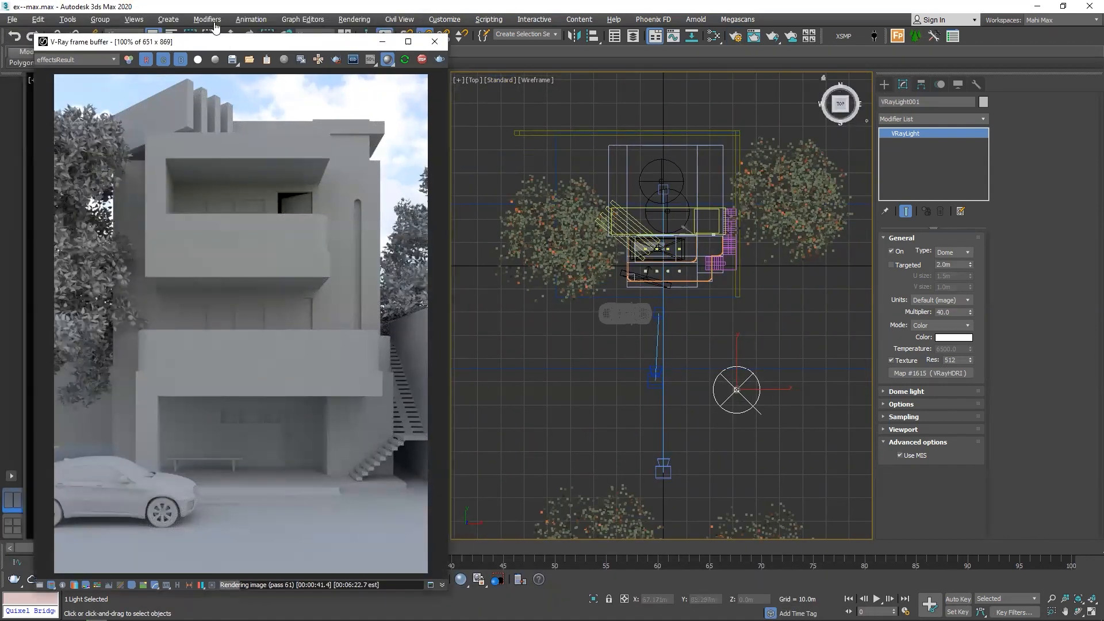
# Create a VRaySun in the Top view, placed beyond the street at front-left and targeted at the house, accepting the VRaySky environment map
pyautogui.click(286, 579)
pyautogui.scroll(-4, 636, 257)
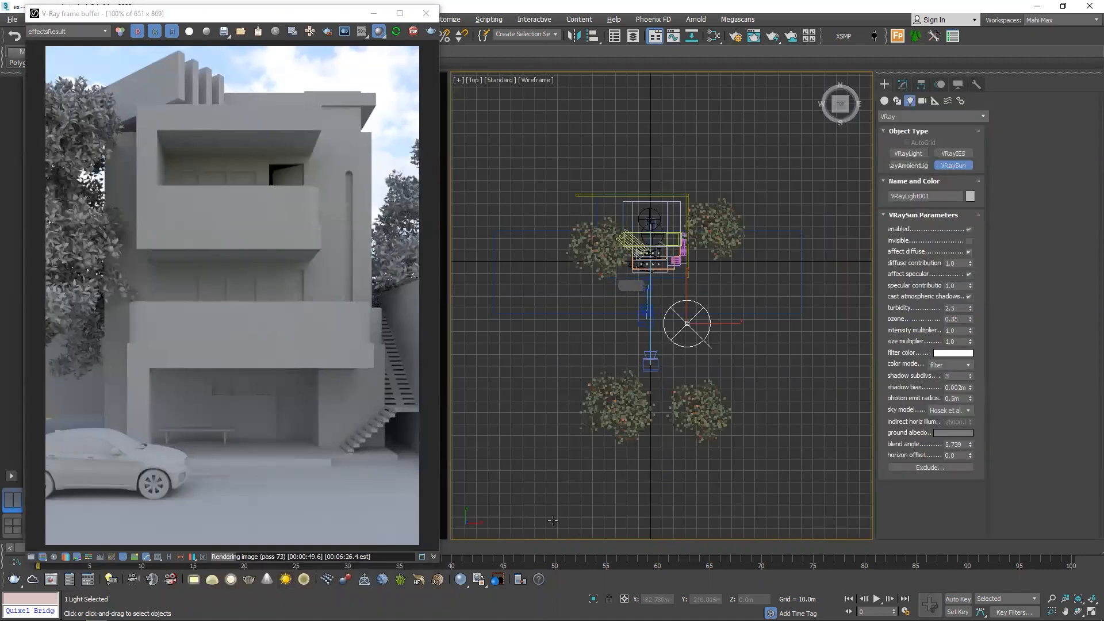
pyautogui.moveTo(540, 526); pyautogui.dragTo(648, 267)
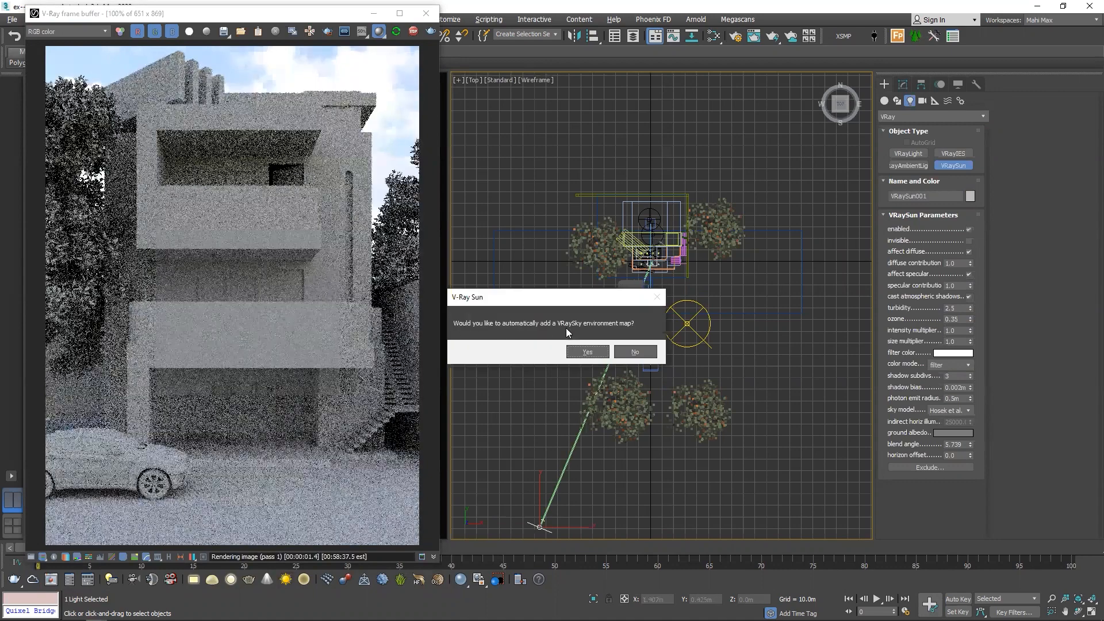
pyautogui.click(587, 351)
pyautogui.click(587, 355)
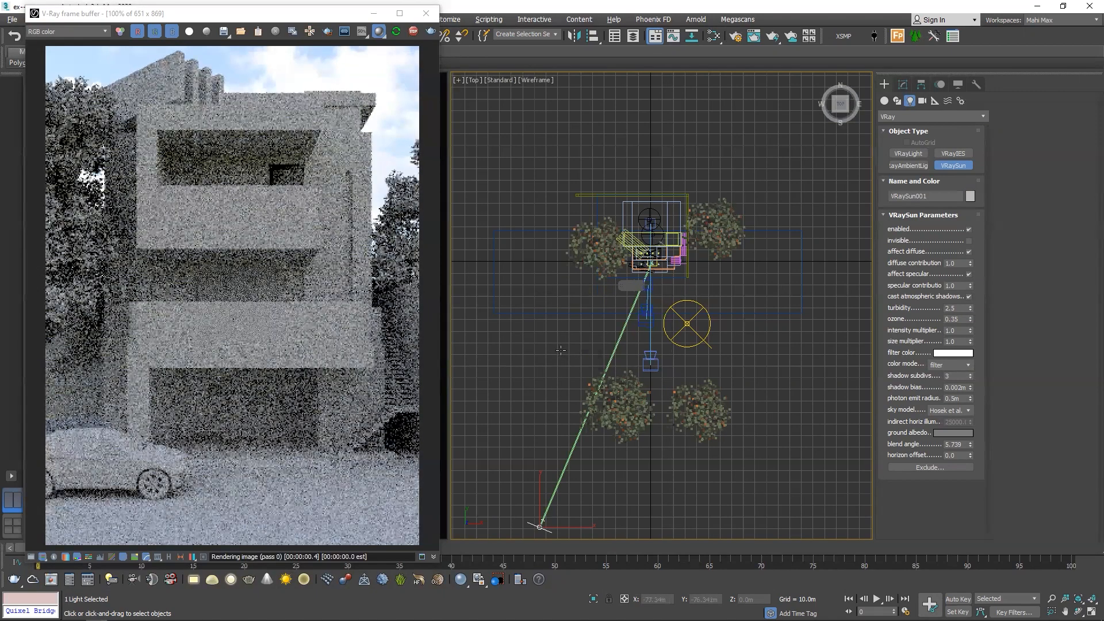
pyautogui.rightClick(517, 192)
# Check the environment's VRaySky map and compare the render with dome light VRayLight001 switched off and back on
pyautogui.press('8')
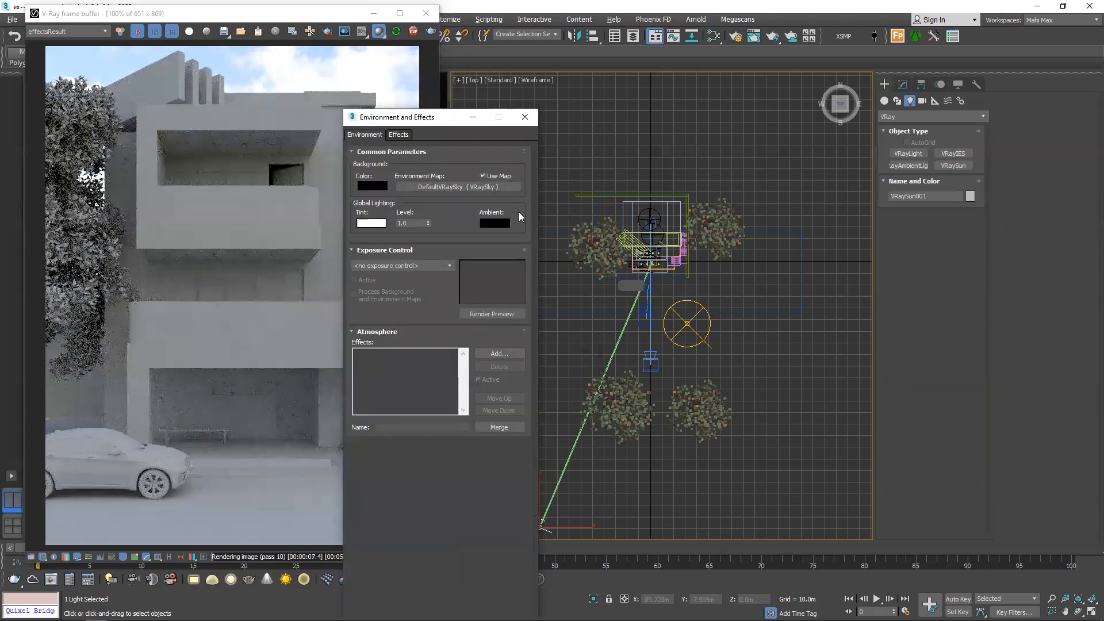
pyautogui.click(679, 317)
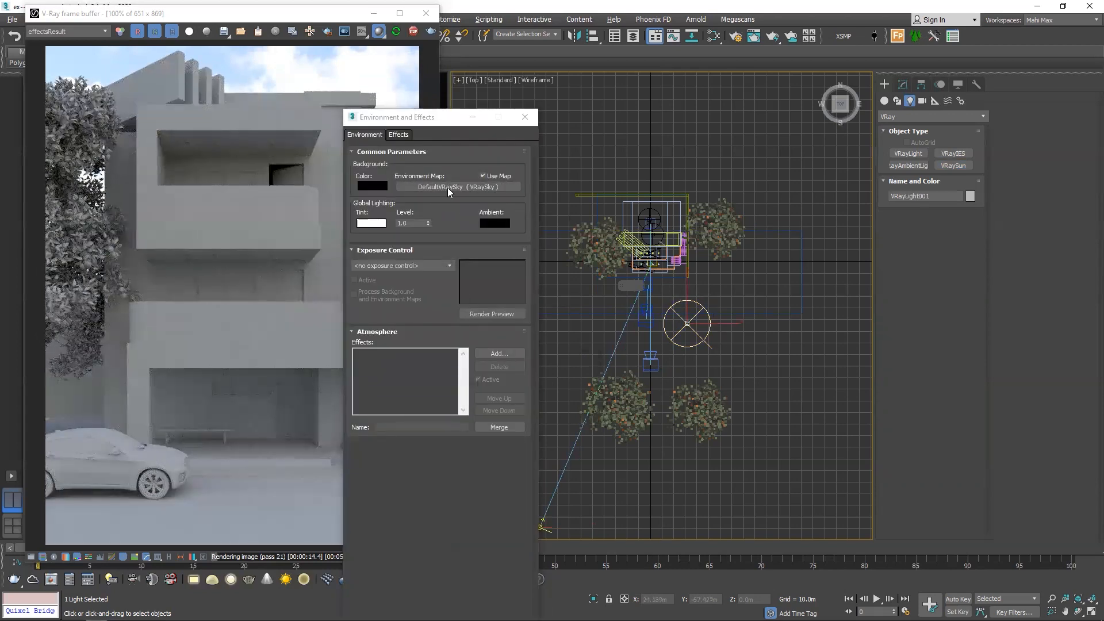
pyautogui.click(902, 86)
pyautogui.click(892, 251)
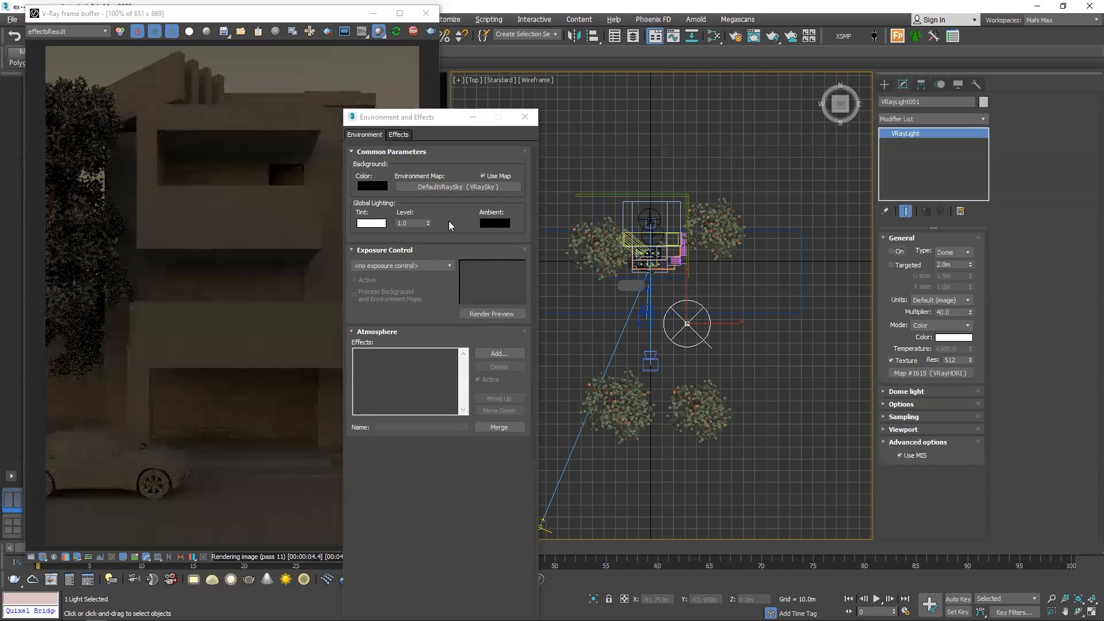
pyautogui.hotkey('ctrl', 'z')
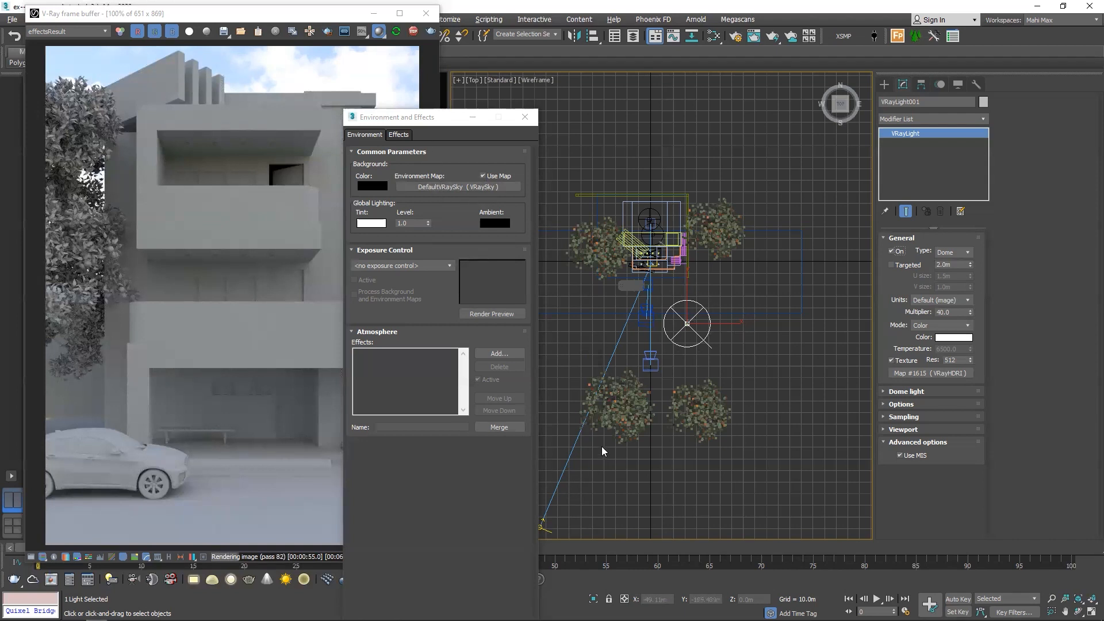
pyautogui.click(524, 117)
# Select the VRaySun and raise it high above the ground in the Front view, to a height of about 121 m
pyautogui.click(535, 393)
pyautogui.scroll(-3, 572, 365)
pyautogui.click(556, 444)
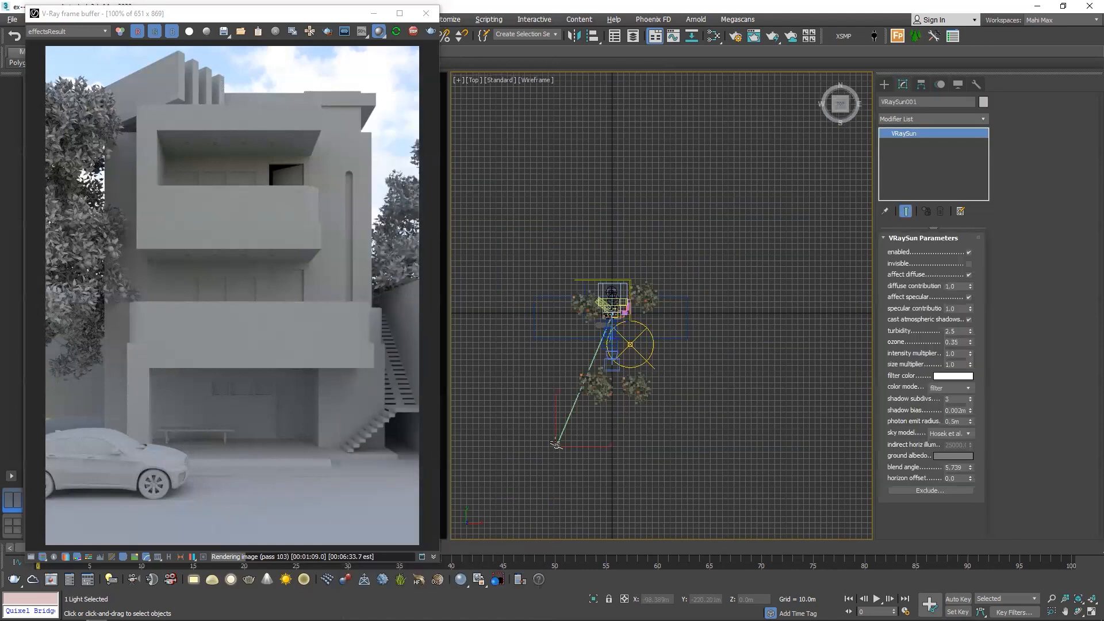
pyautogui.press('f')
pyautogui.scroll(2, 579, 429)
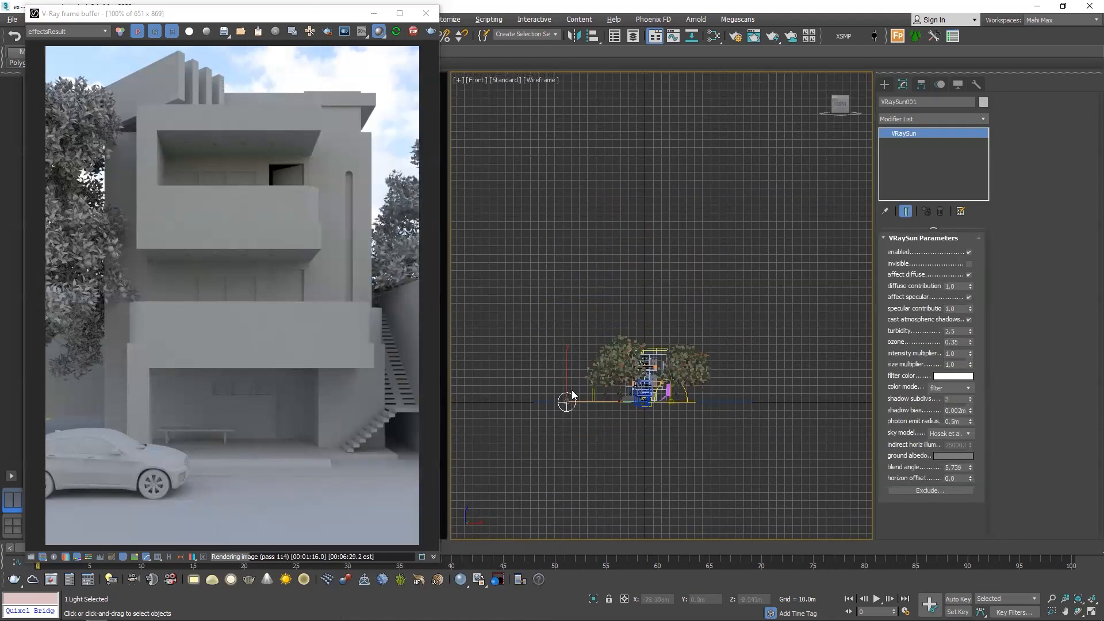
pyautogui.press('w')
pyautogui.moveTo(623, 412); pyautogui.dragTo(612, 459, button='middle')
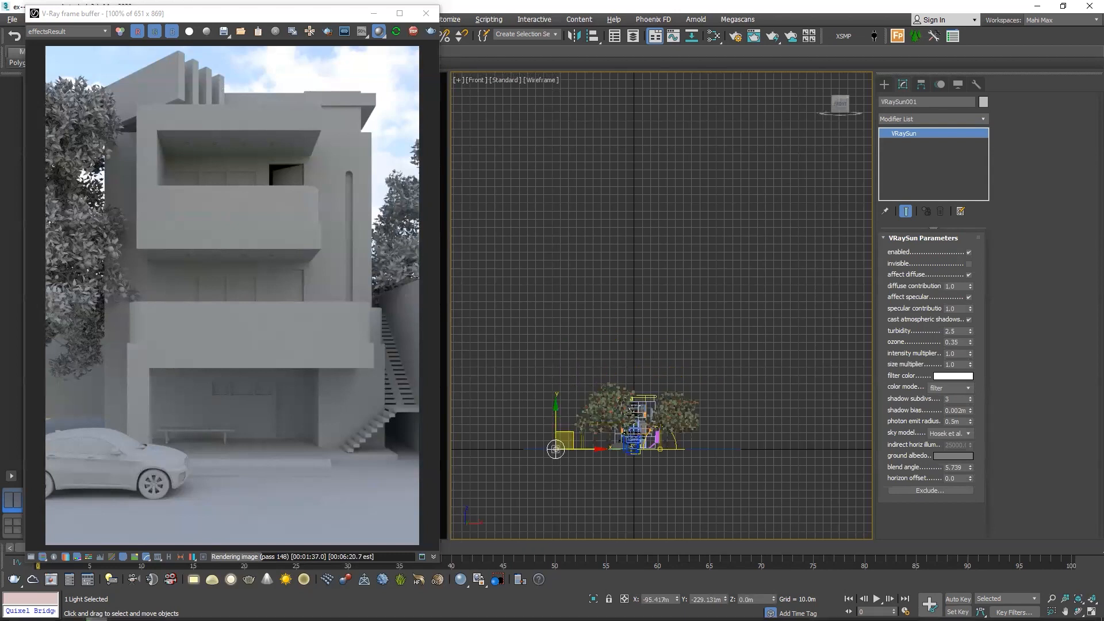
pyautogui.moveTo(557, 387); pyautogui.dragTo(582, 349)
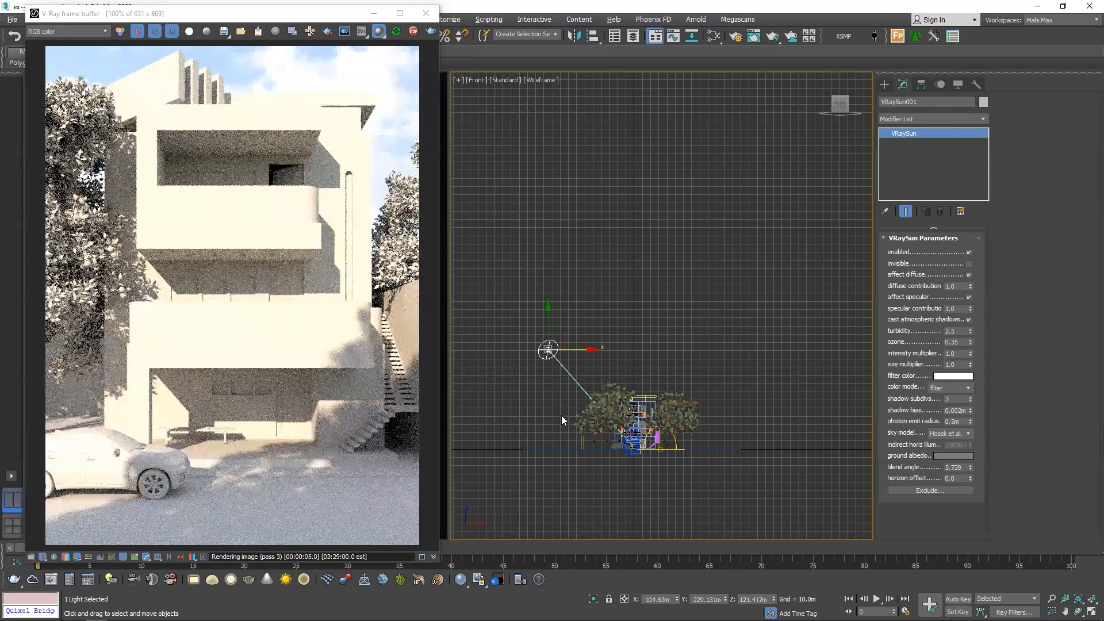
# Set the VRaySun's intensity multiplier to 0.5
pyautogui.scroll(2, 570, 374)
pyautogui.doubleClick(955, 353)
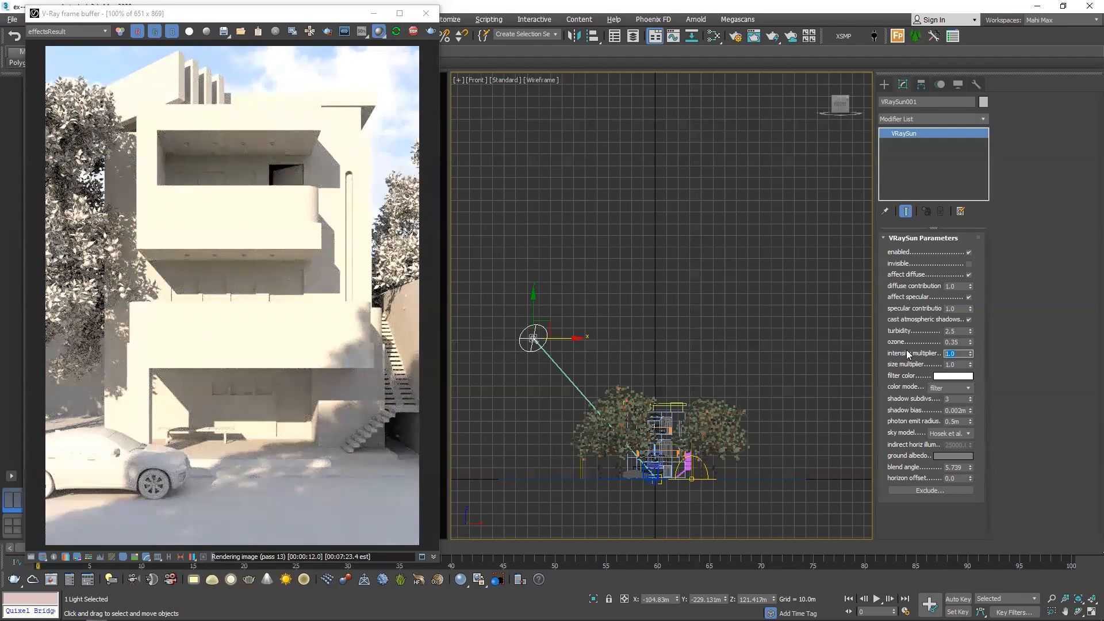
pyautogui.write('0.5')
pyautogui.press('Return')
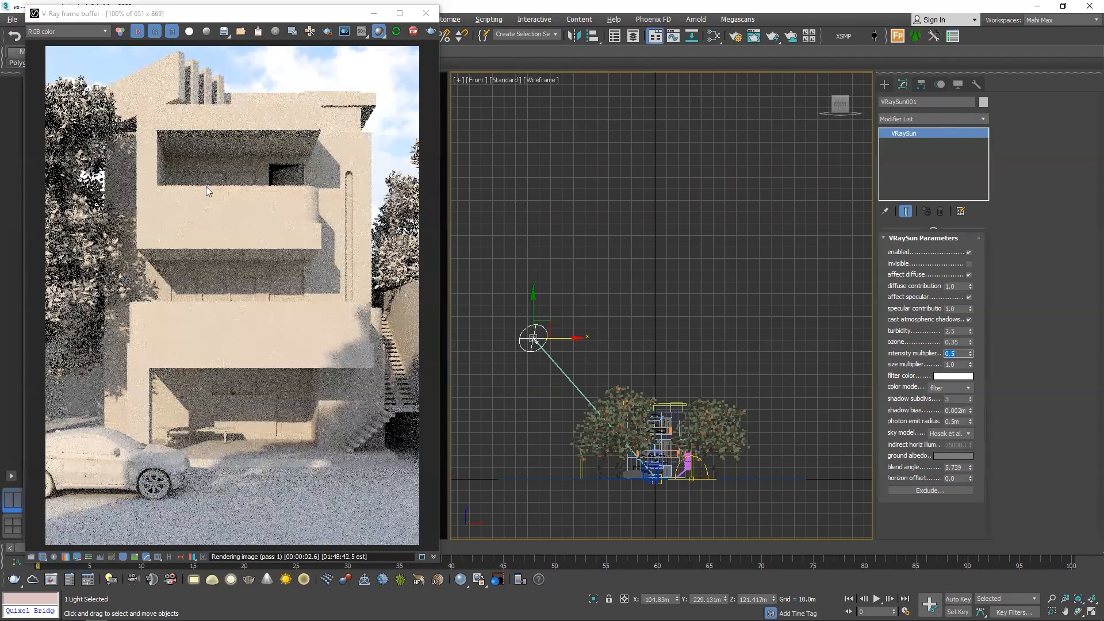
# Try a VRaySun size multiplier of 0.3, inspect the shadow edges up close in the render, and restore it to 1.0
pyautogui.scroll(1, 153, 454)
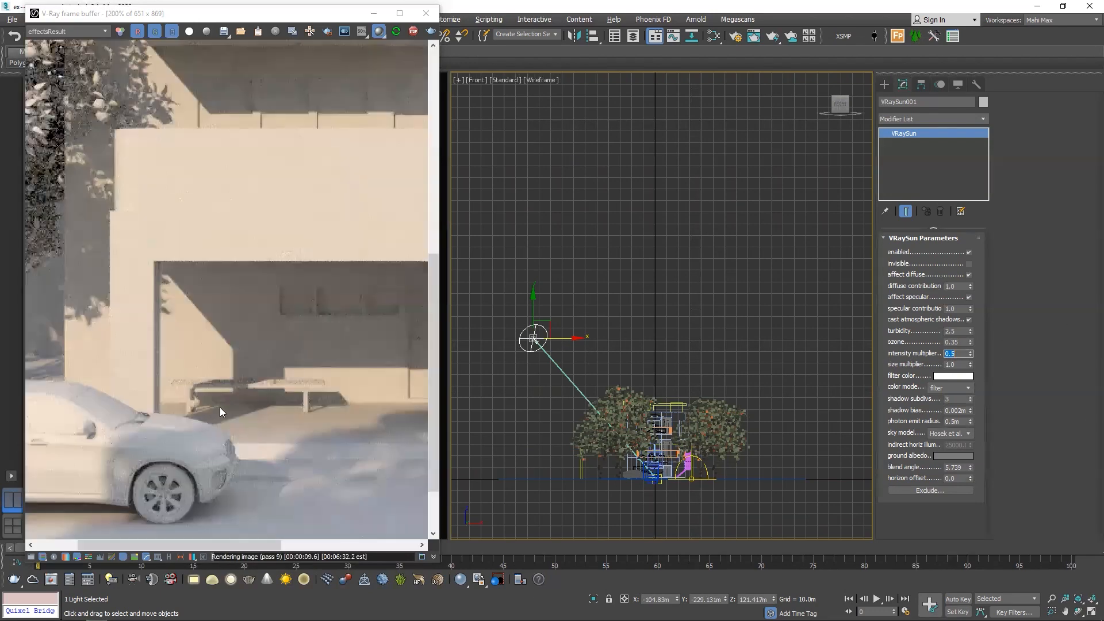
pyautogui.press('Tab')
pyautogui.write('0.3')
pyautogui.press('Return')
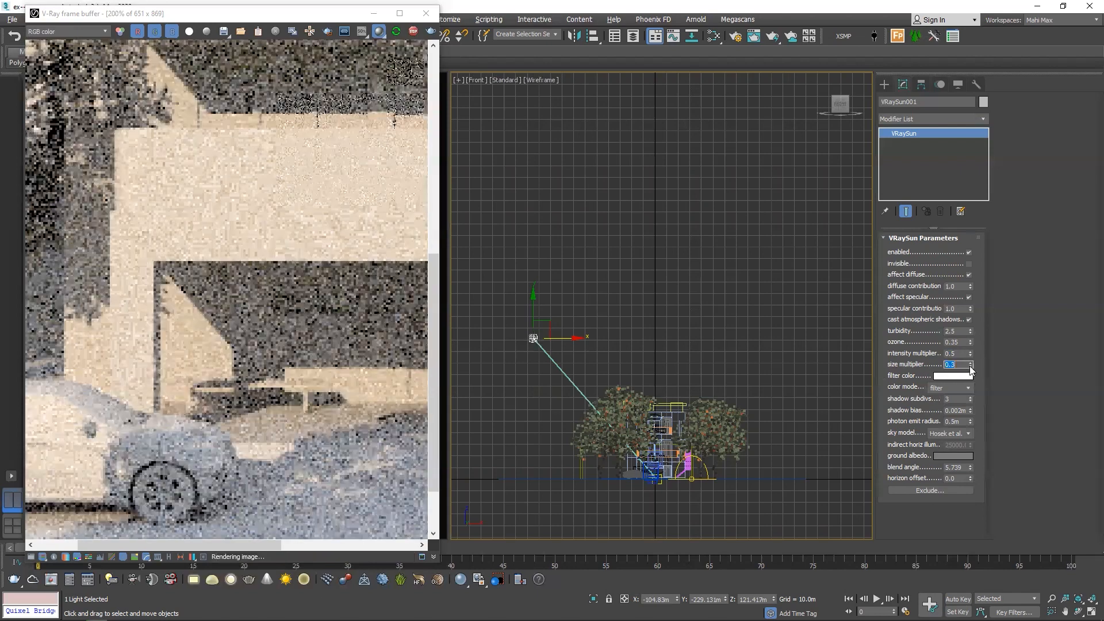
pyautogui.scroll(1, 351, 316)
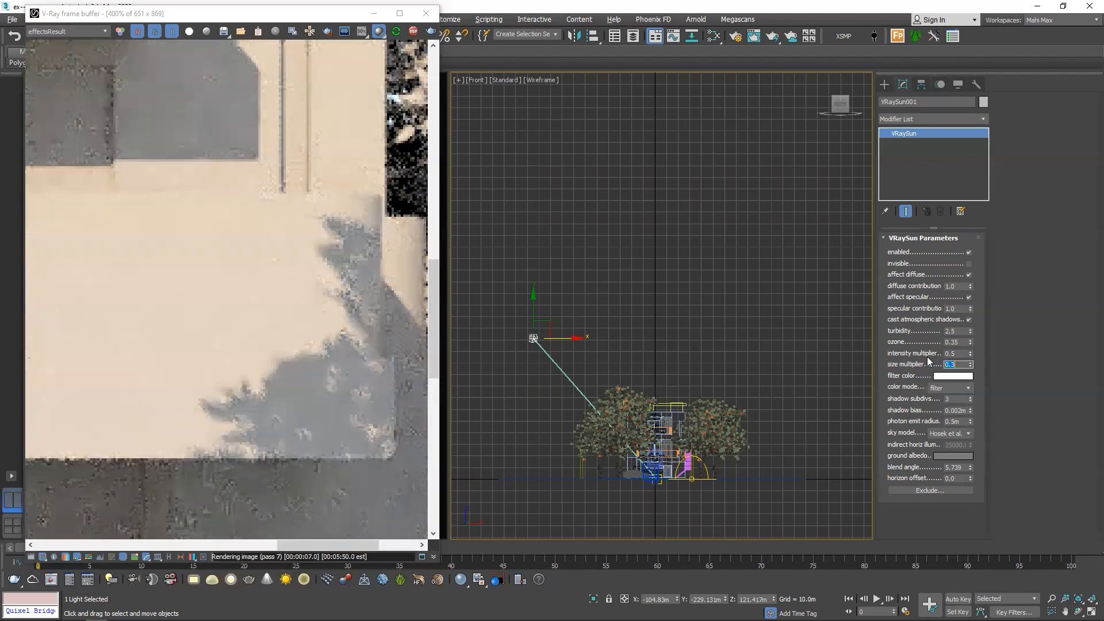
pyautogui.write('1')
pyautogui.press('Return')
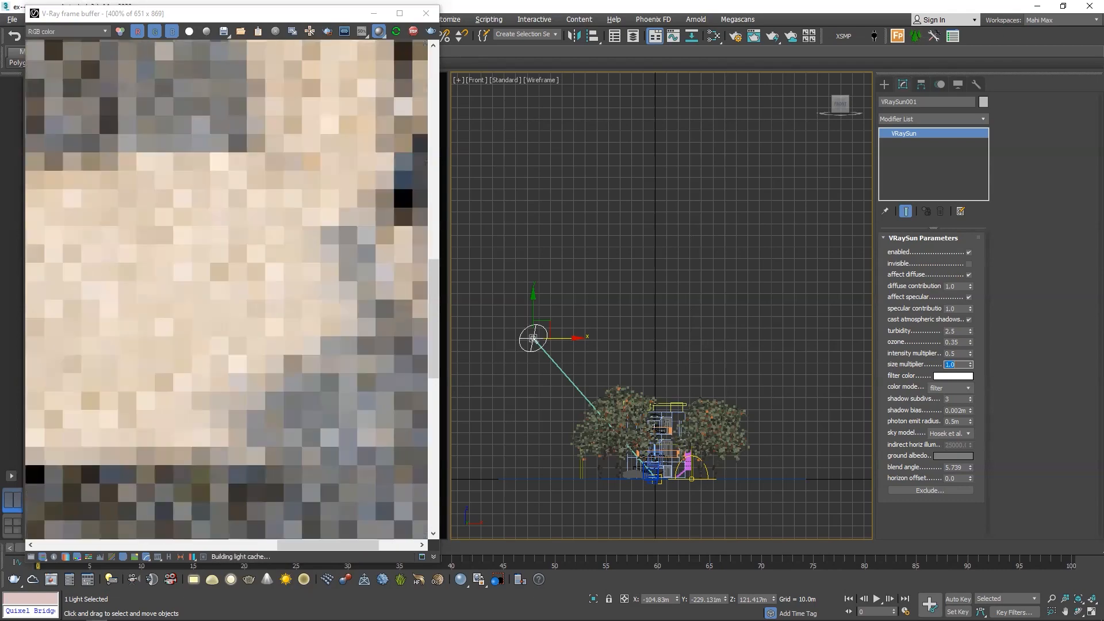
# Try a VRaySun size multiplier of 5.0 and then about 0.3, comparing how soft the tree shadows are in the render
pyautogui.scroll(-2, 221, 382)
pyautogui.write('5')
pyautogui.press('Return')
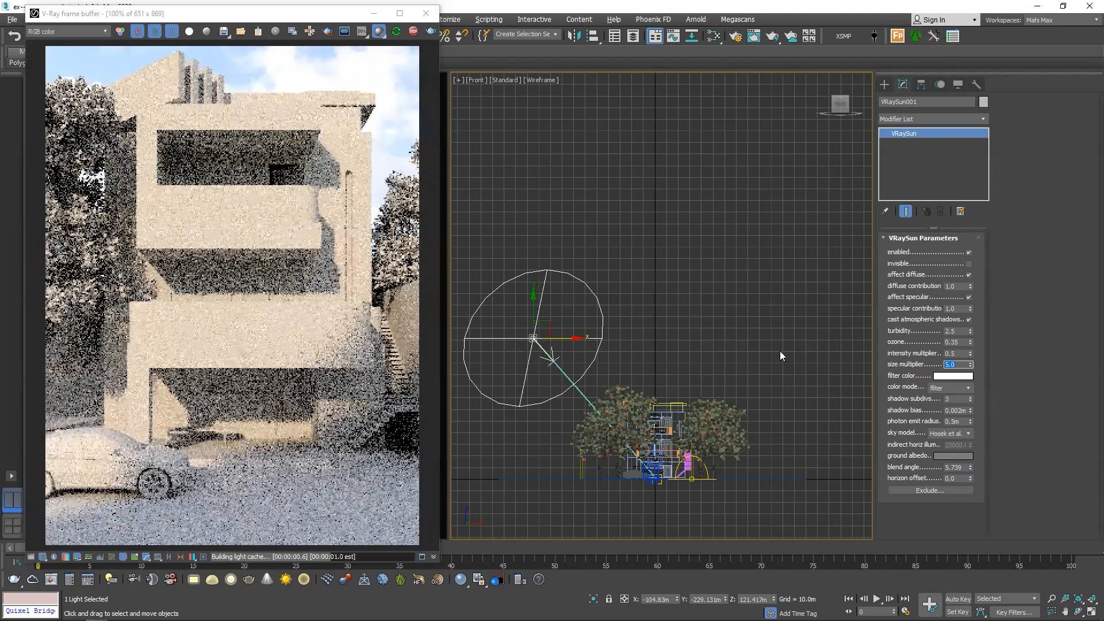
pyautogui.scroll(1, 167, 298)
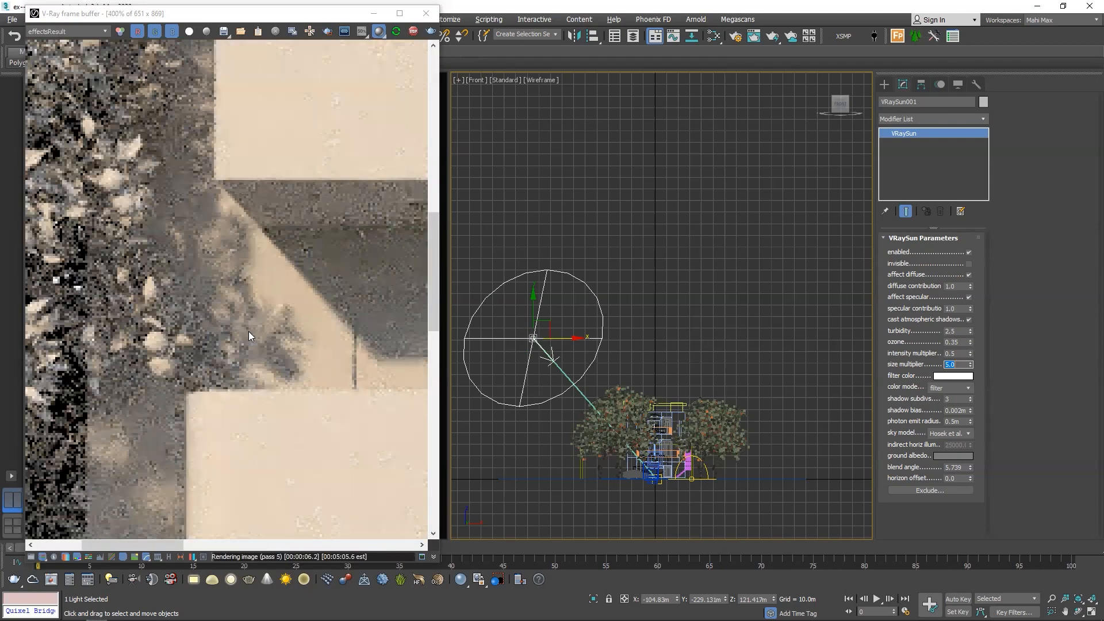
pyautogui.scroll(-1, 328, 363)
pyautogui.write('.33')
pyautogui.press('Return')
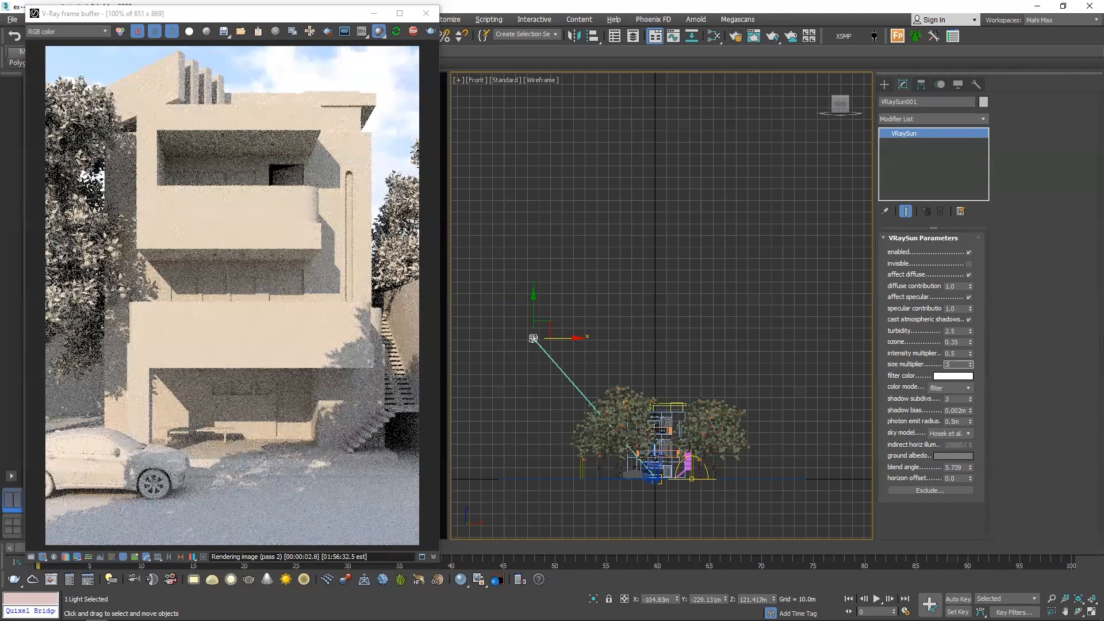
# Set the VRaySun's size multiplier to 2.0 and nudge the sun along X to about -105.16 m
pyautogui.write('2')
pyautogui.press('Return')
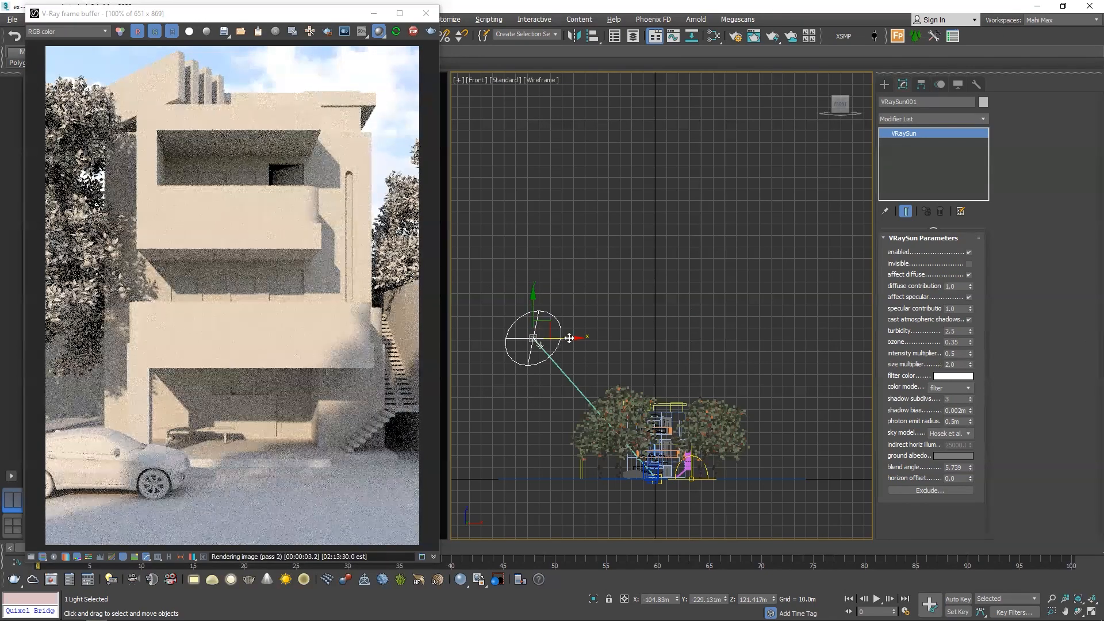
pyautogui.moveTo(551, 339); pyautogui.dragTo(567, 387)
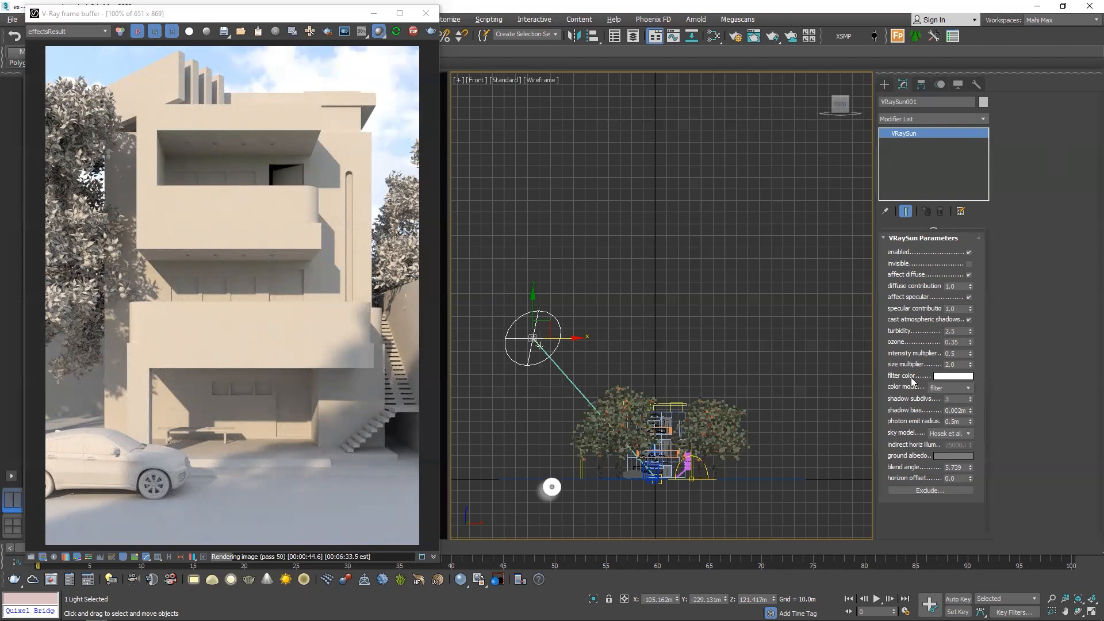
# Set the VRaySun's color mode to override and compare the render with the sun disabled and enabled again
pyautogui.click(952, 387)
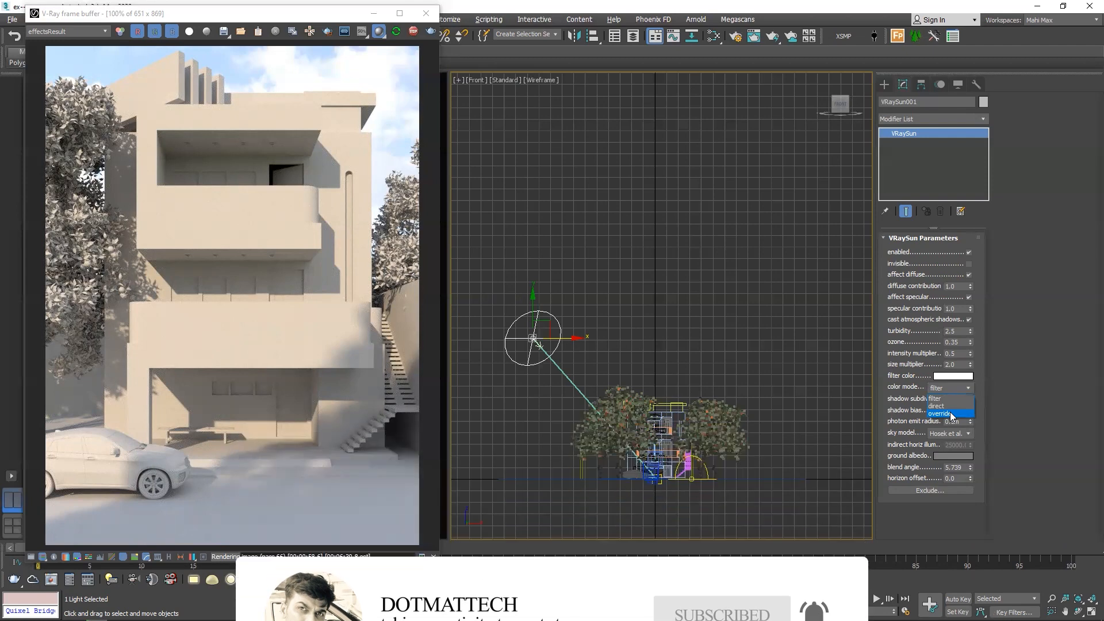
pyautogui.click(951, 414)
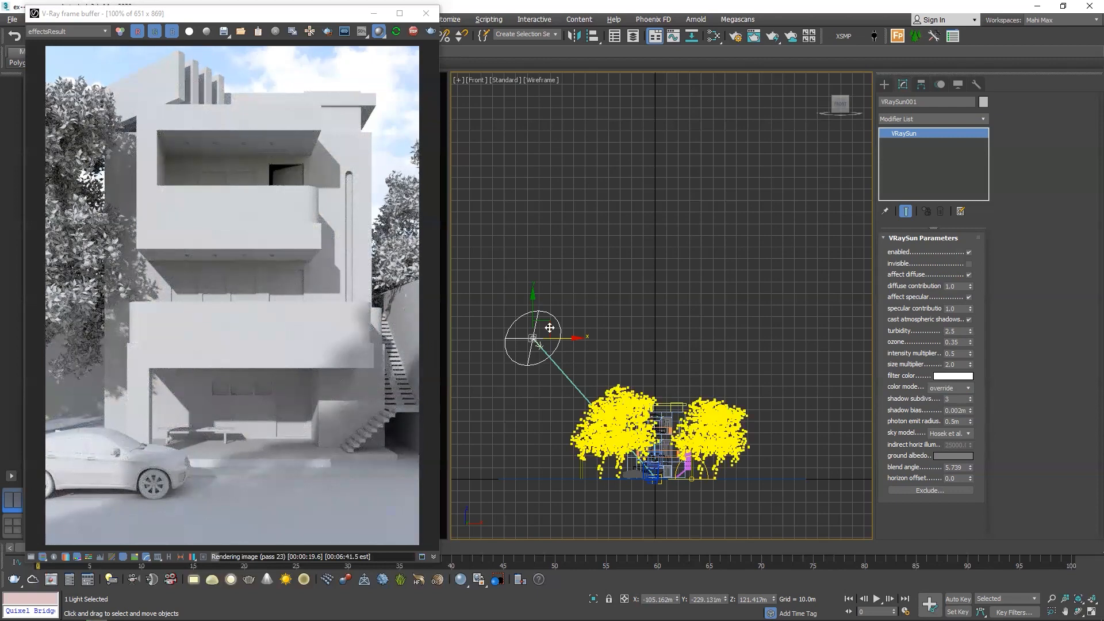
pyautogui.click(968, 252)
pyautogui.scroll(2, 256, 450)
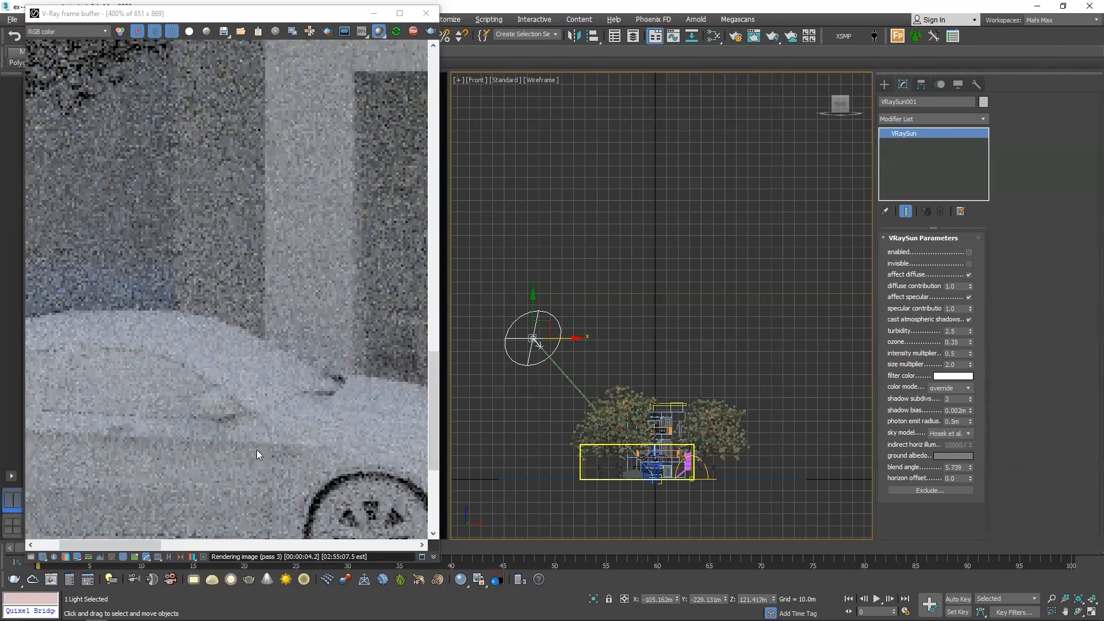
pyautogui.scroll(-1, 184, 447)
pyautogui.click(969, 252)
pyautogui.scroll(-1, 293, 233)
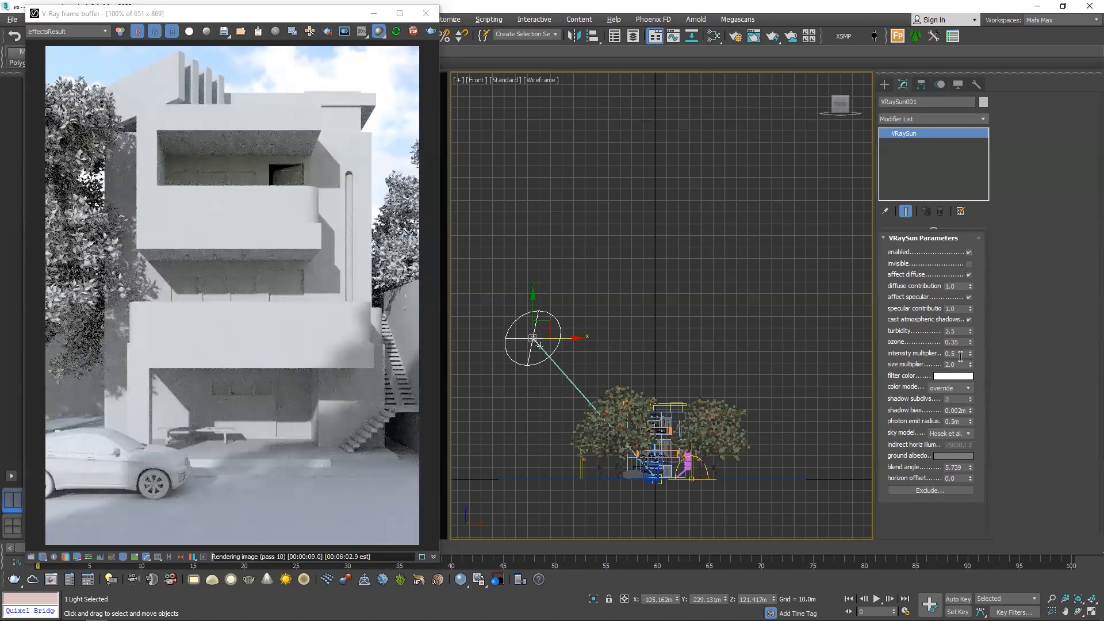
# Bring up the V-Ray color mapping settings in Render Setup and set the VRaySun's intensity multiplier to 1.0
pyautogui.click(704, 468)
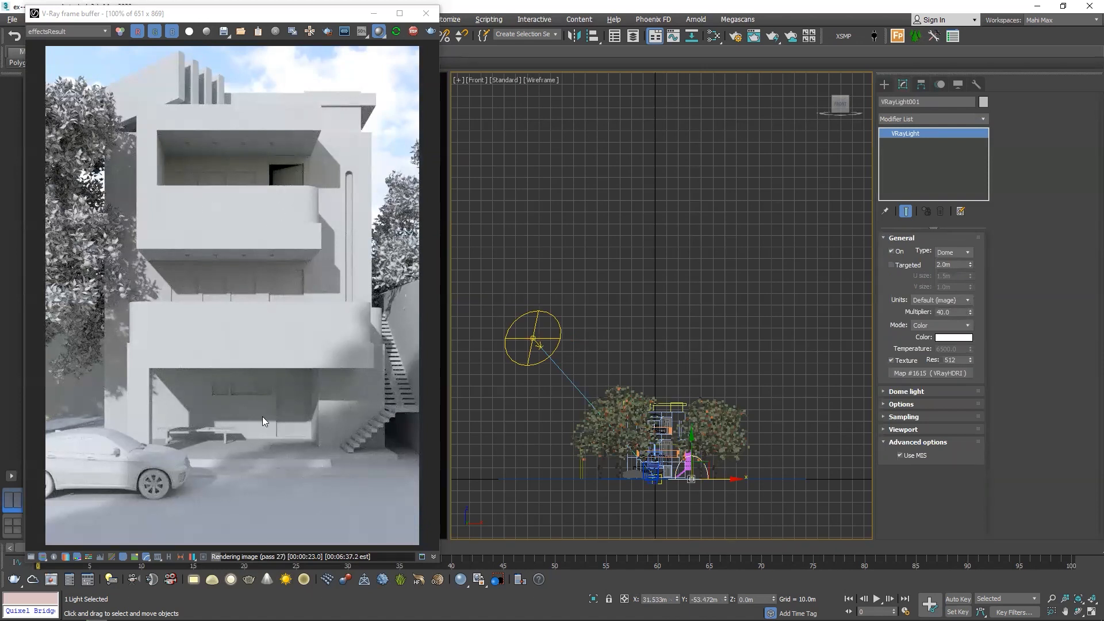
pyautogui.click(737, 35)
pyautogui.click(725, 439)
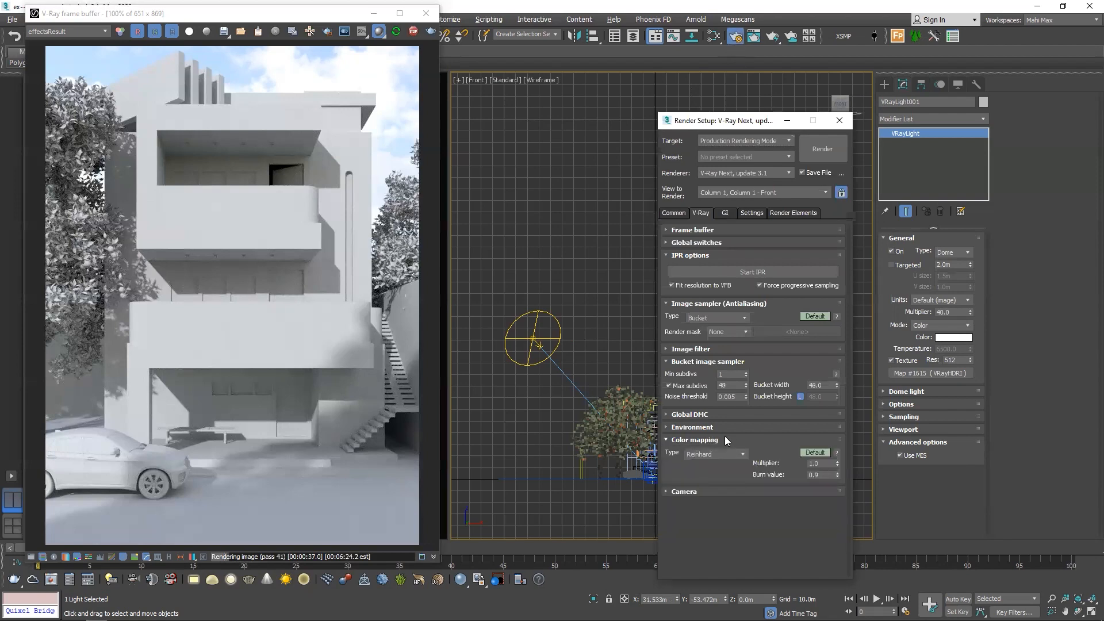
pyautogui.click(533, 338)
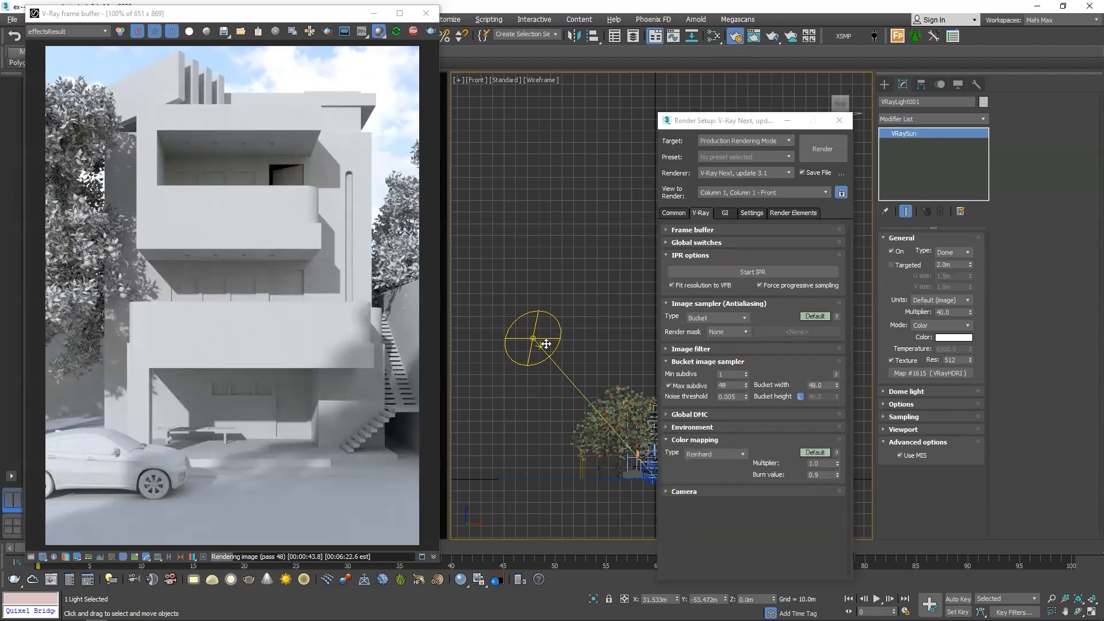
pyautogui.write('1')
pyautogui.press('Return')
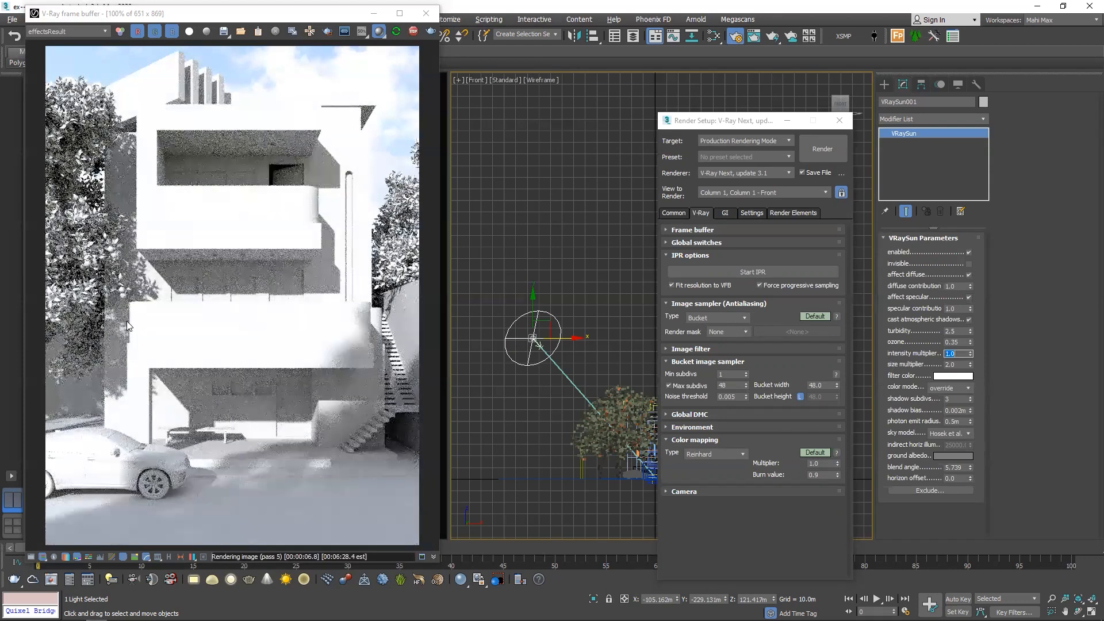
# Look over the V-Ray camera settings and switch off the White Balance and Hue/Saturation corrections in the frame buffer
pyautogui.click(678, 491)
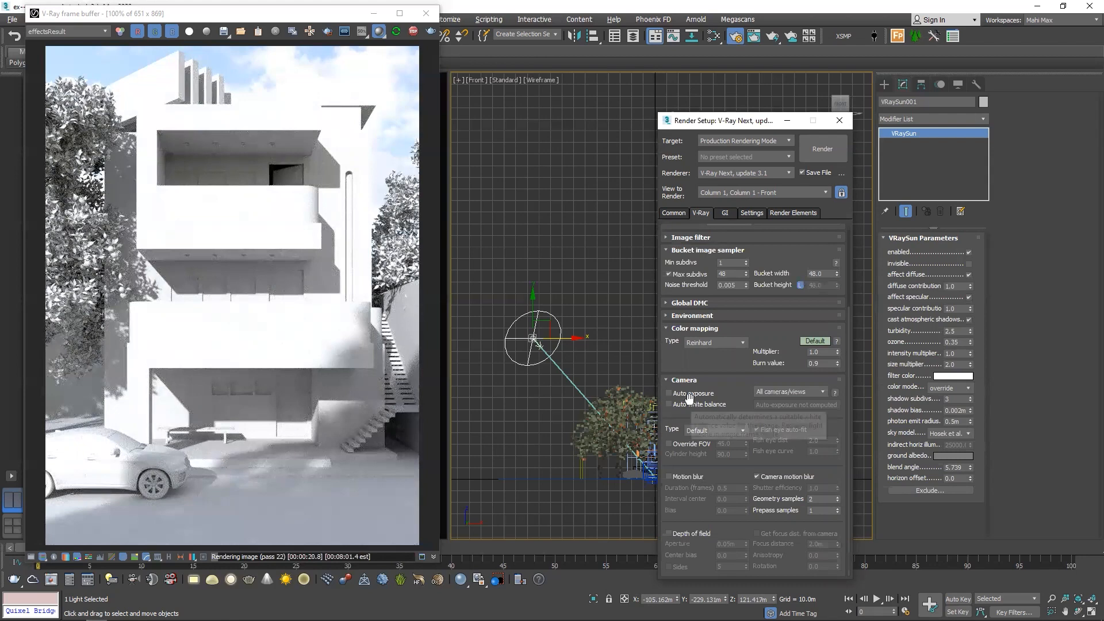
pyautogui.click(30, 557)
pyautogui.click(449, 129)
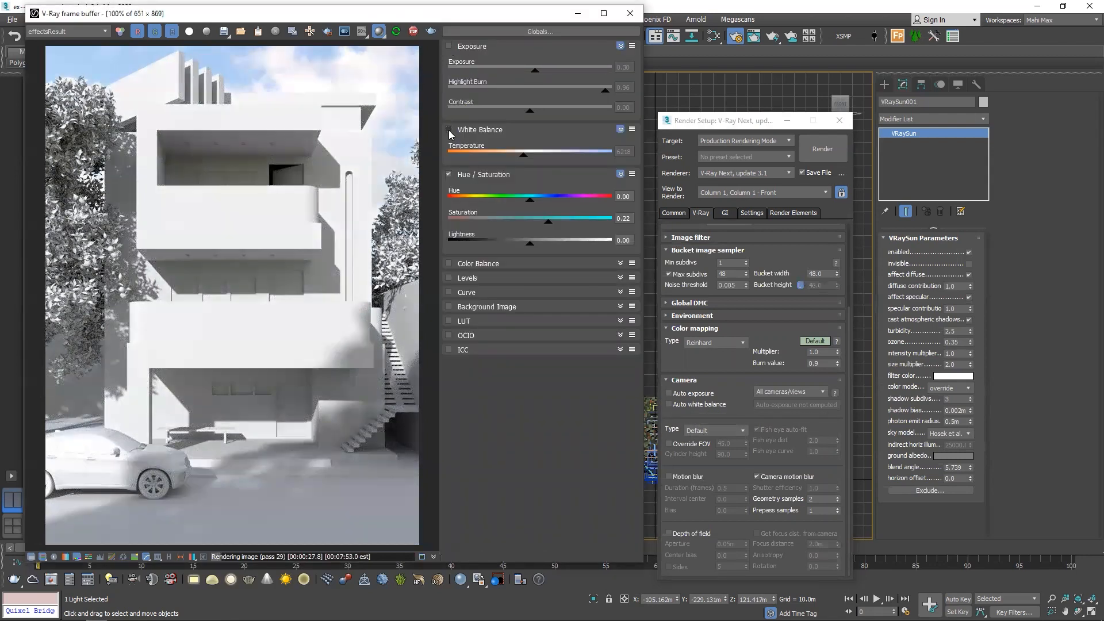
pyautogui.click(449, 174)
pyautogui.click(31, 557)
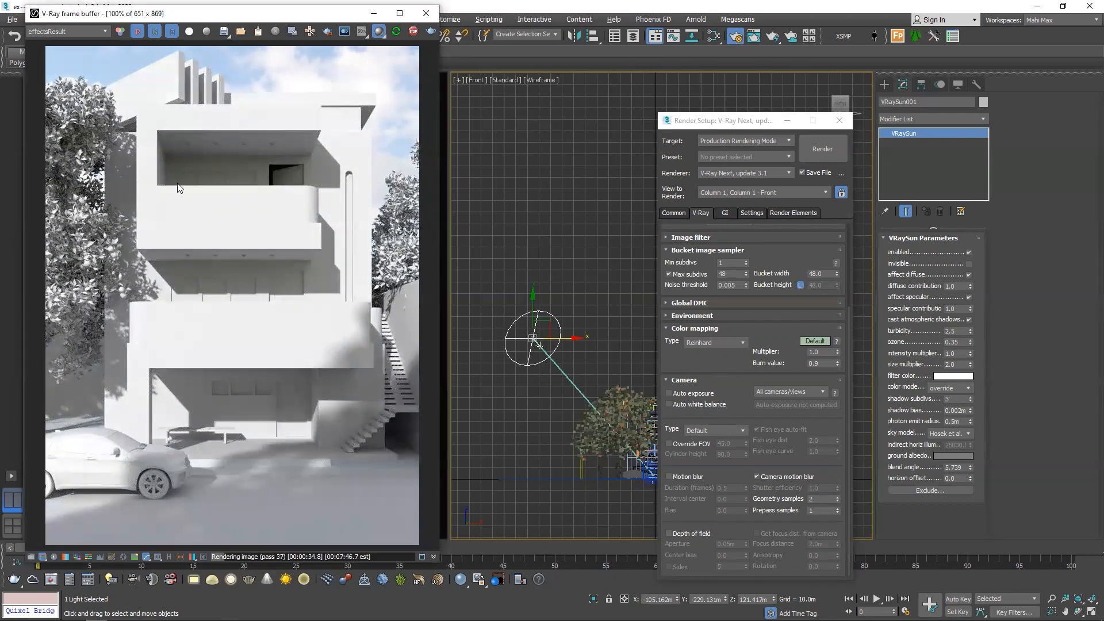
pyautogui.click(682, 380)
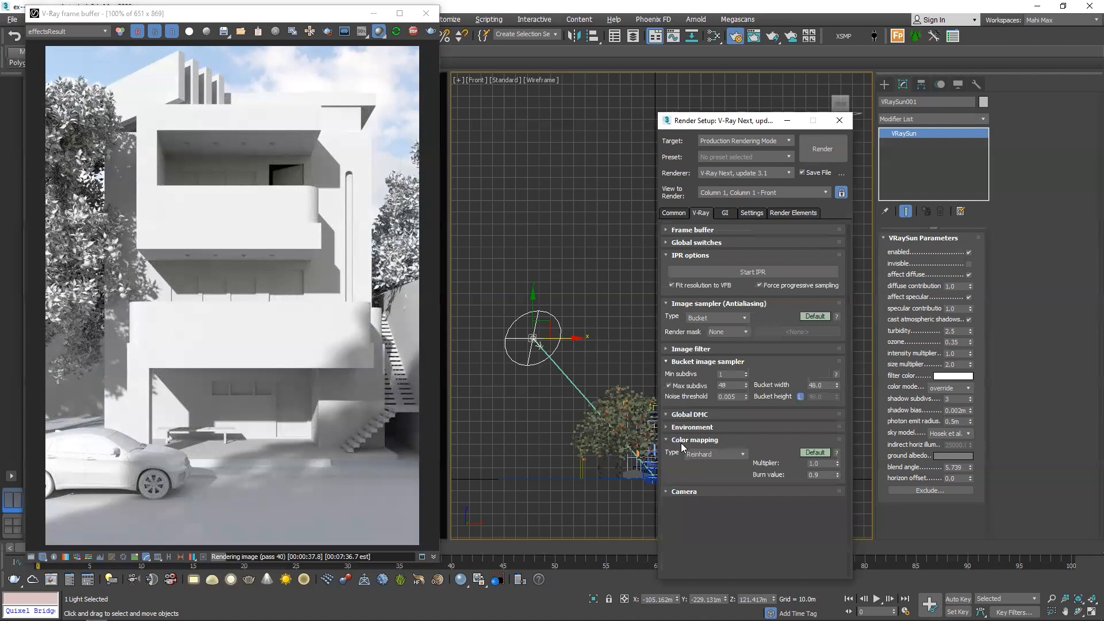
# Set the VRaySun's intensity multiplier to 2.0
pyautogui.doubleClick(952, 353)
pyautogui.write('2')
pyautogui.press('Return')
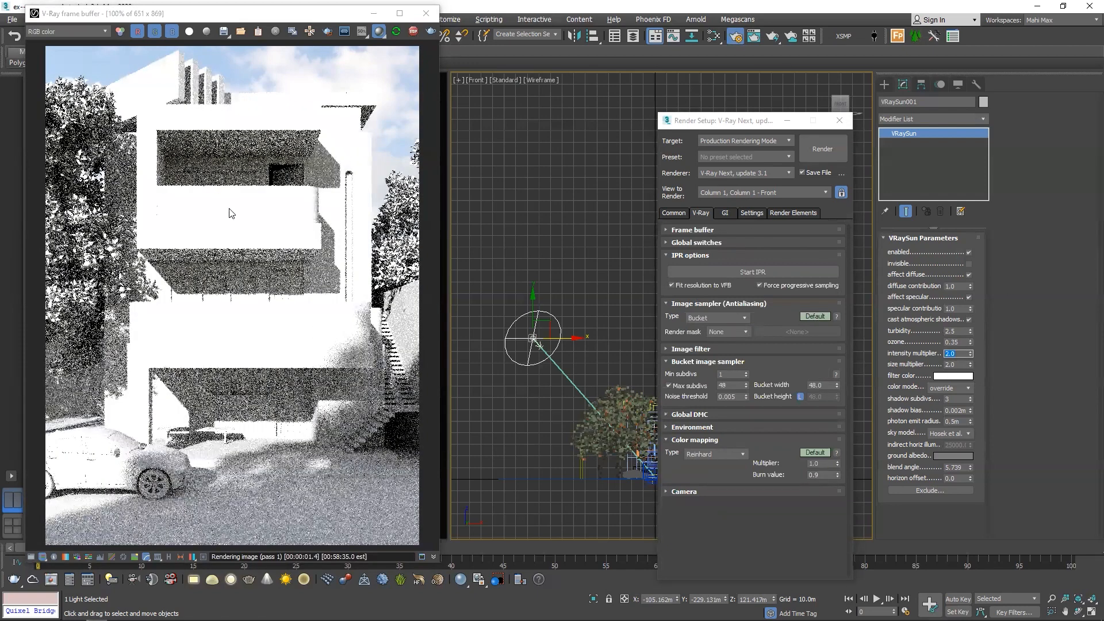
# Try Linear multiply color mapping with a dark multiplier of 1.0 in the interactive render, and return to Reinhard
pyautogui.click(713, 455)
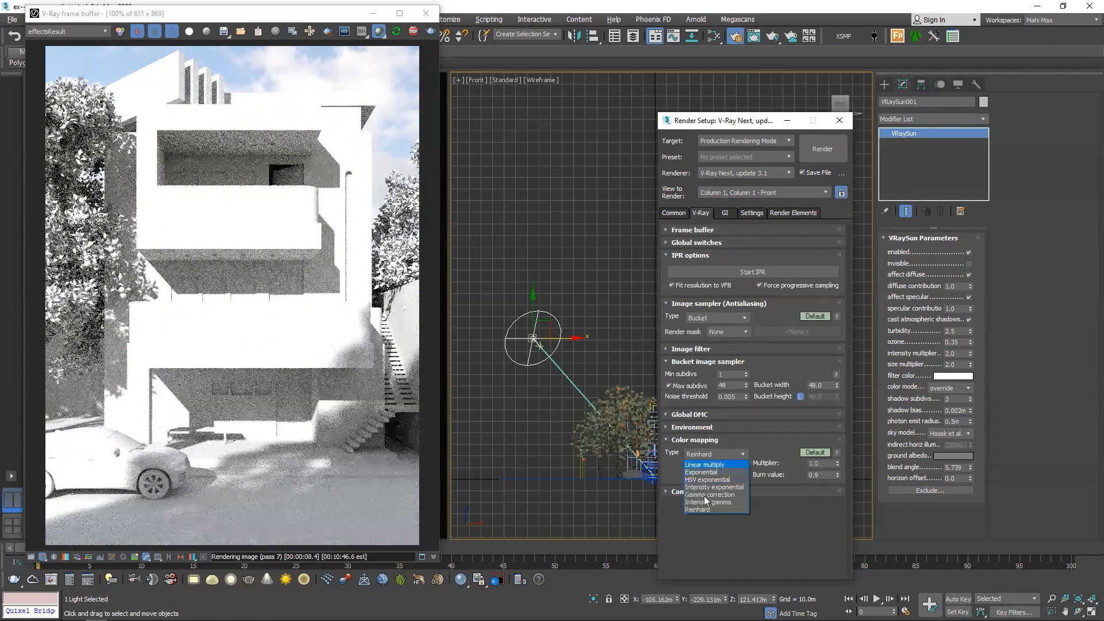
pyautogui.click(712, 465)
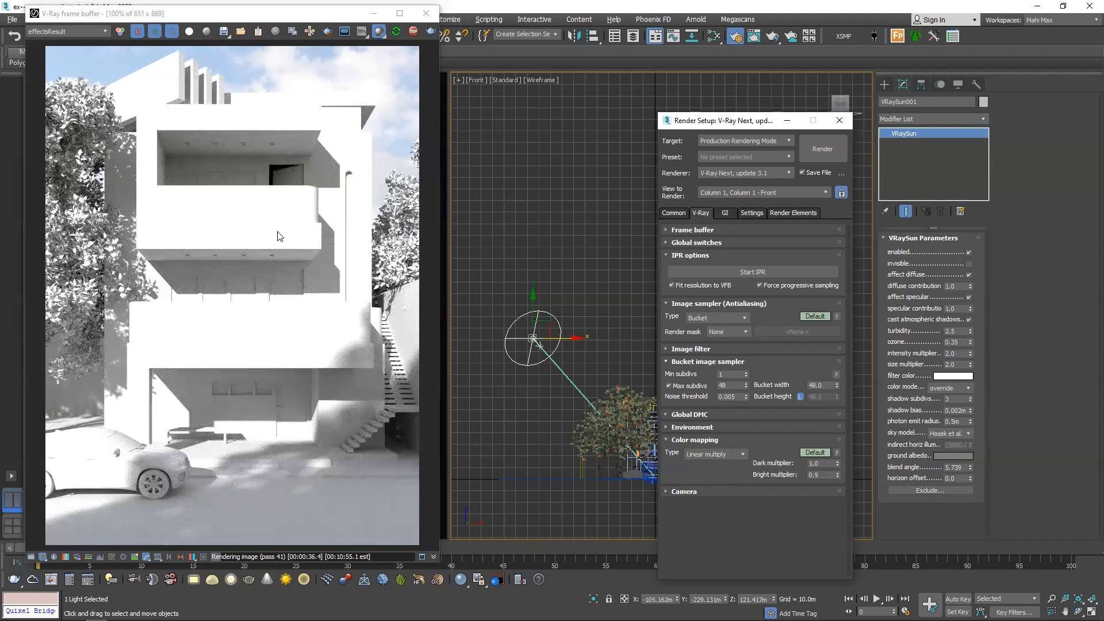
pyautogui.moveTo(838, 463)
pyautogui.mouseDown()
pyautogui.moveTo(840, 476)
pyautogui.moveTo(838, 462)
pyautogui.mouseUp()
pyautogui.click(401, 33)
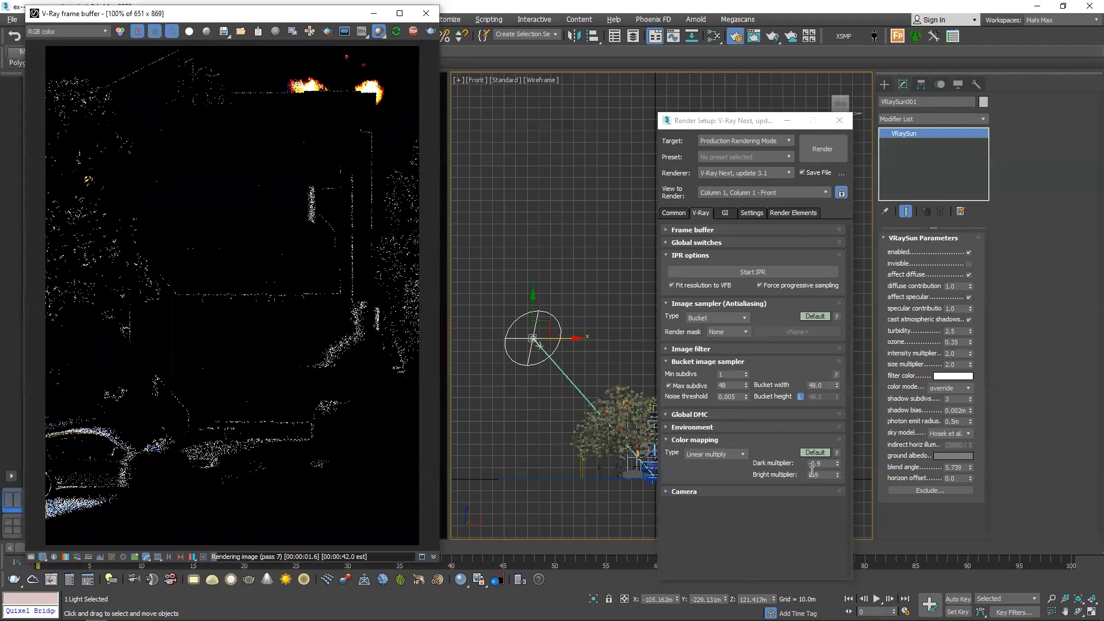
pyautogui.write('1')
pyautogui.press('Return')
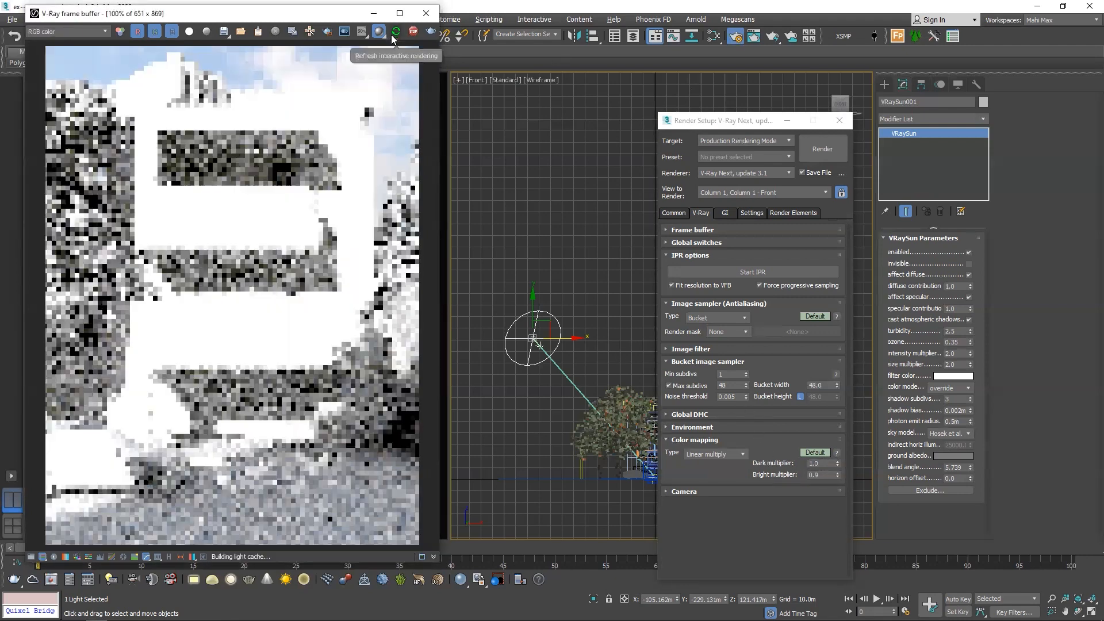
pyautogui.click(733, 454)
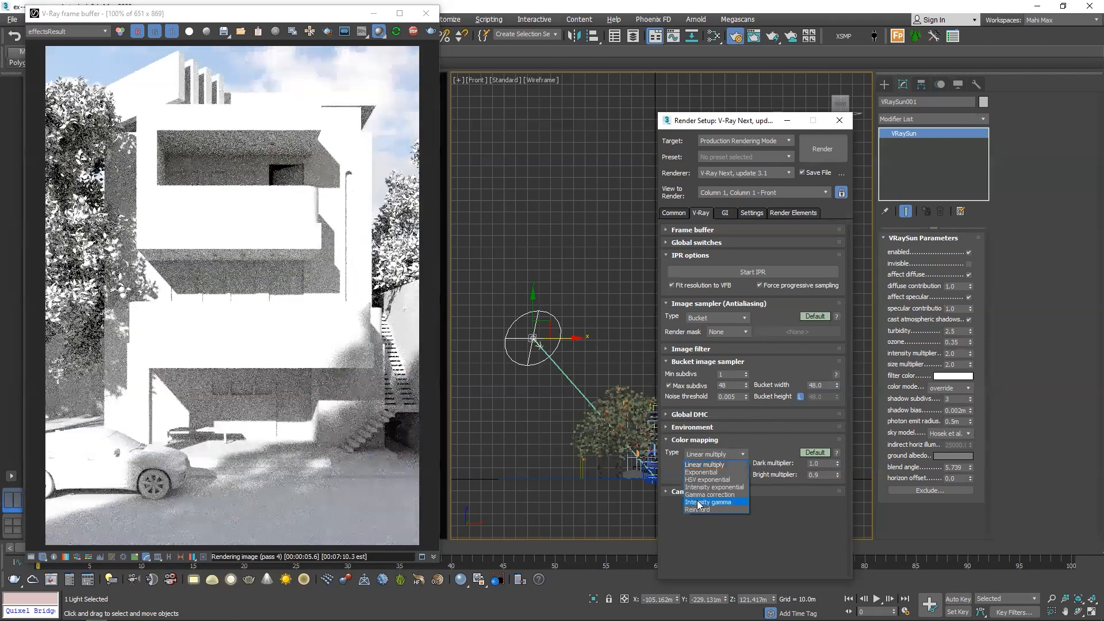
pyautogui.click(696, 510)
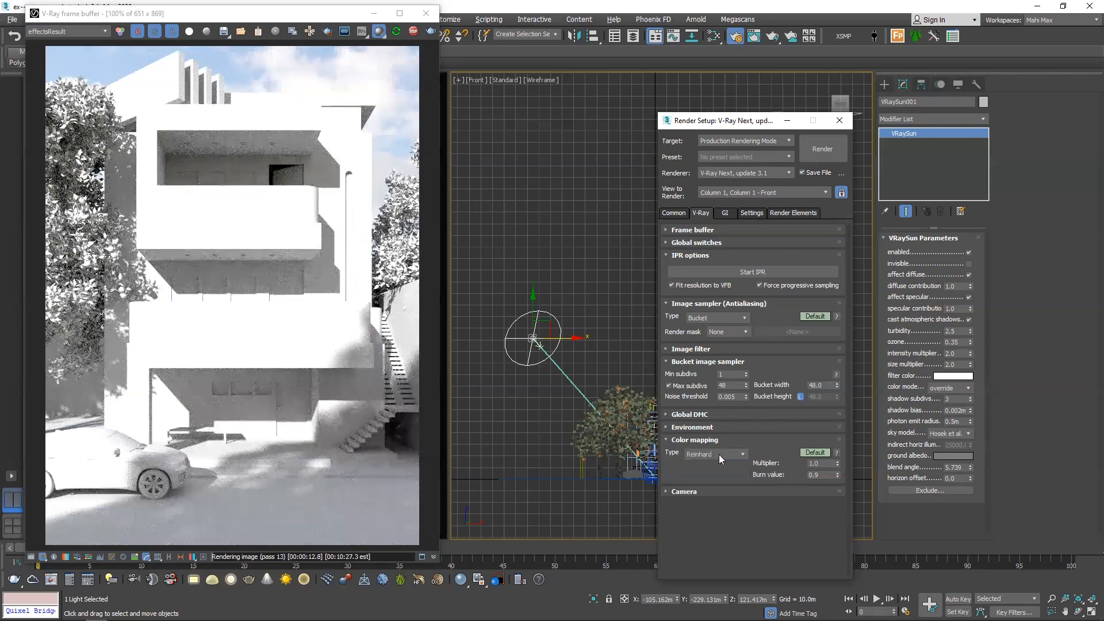
# Show the advanced options of the Reinhard color mapping
pyautogui.click(719, 454)
pyautogui.click(701, 455)
pyautogui.rightClick(811, 453)
pyautogui.click(764, 441)
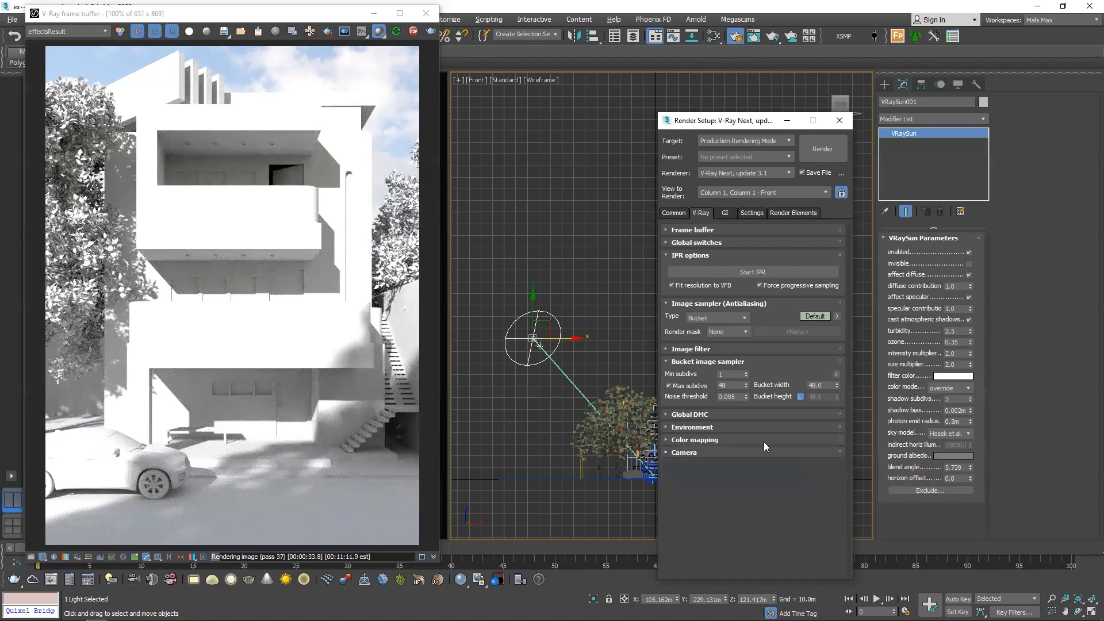
pyautogui.click(764, 442)
pyautogui.click(811, 453)
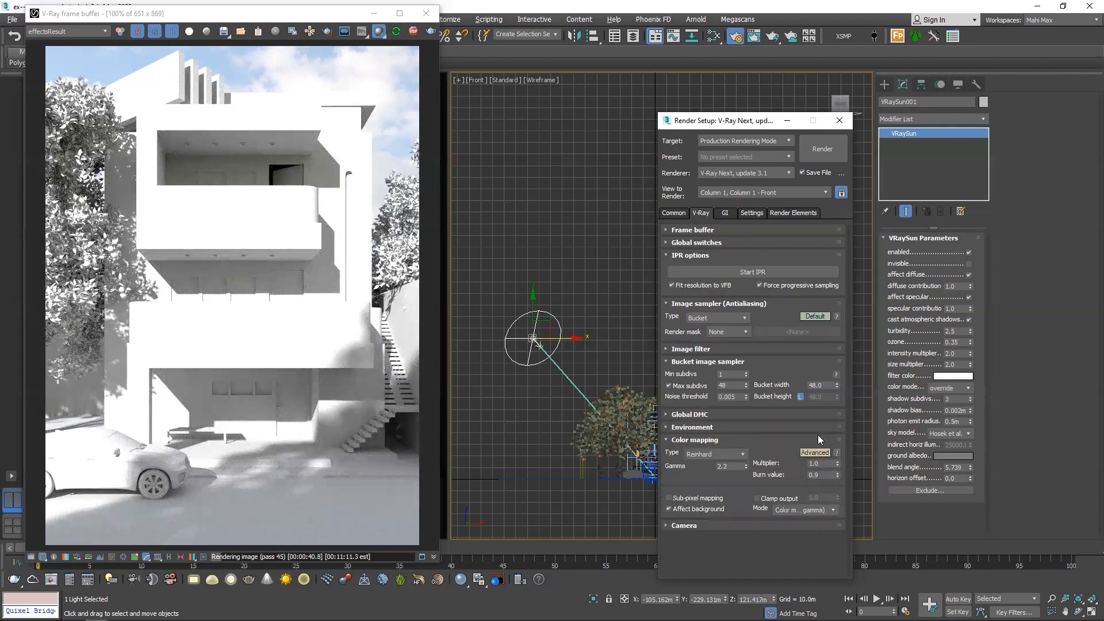
# Set the Reinhard burn value to 1.0 and try the Exponential color mapping type before going back to Reinhard
pyautogui.doubleClick(817, 475)
pyautogui.press('Return')
pyautogui.click(726, 455)
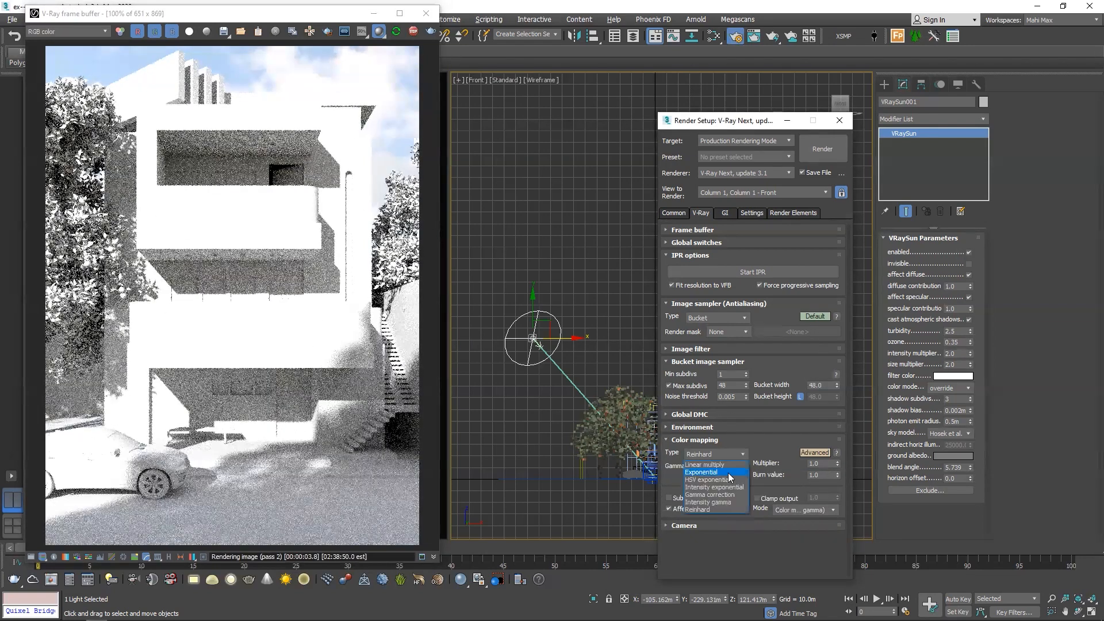
pyautogui.click(728, 472)
pyautogui.click(725, 454)
pyautogui.click(709, 510)
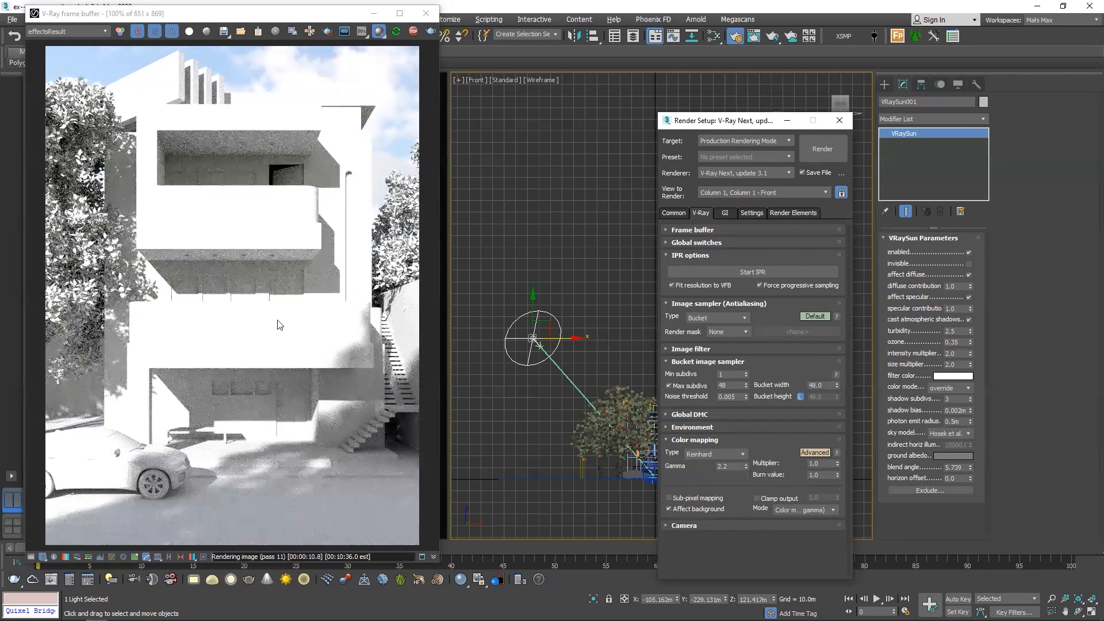
# Try Reinhard burn values of 0.5 and 0.1, inspecting the car and lower facade in the render up close
pyautogui.moveTo(826, 475); pyautogui.dragTo(705, 452)
pyautogui.write('0.5')
pyautogui.press('Return')
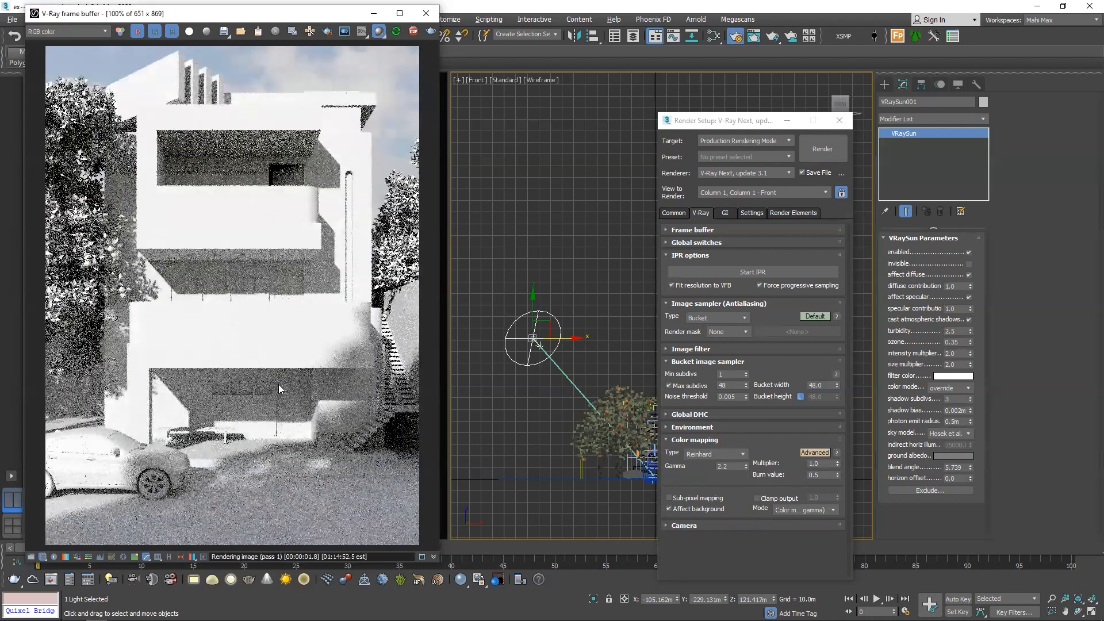
pyautogui.doubleClick(823, 475)
pyautogui.write('0.1')
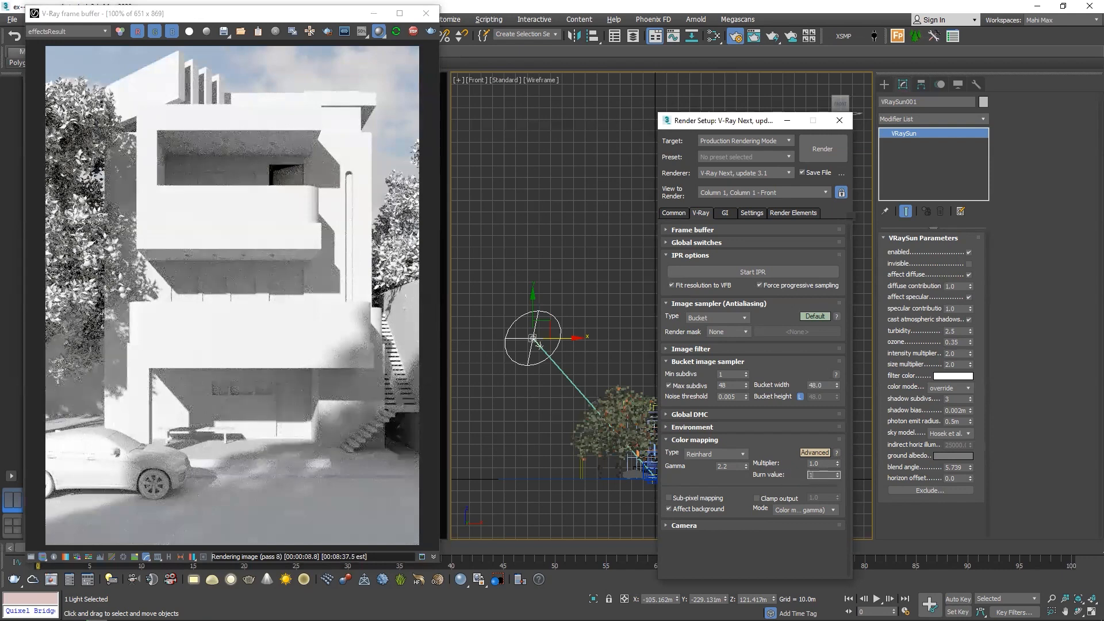
pyautogui.press('Return')
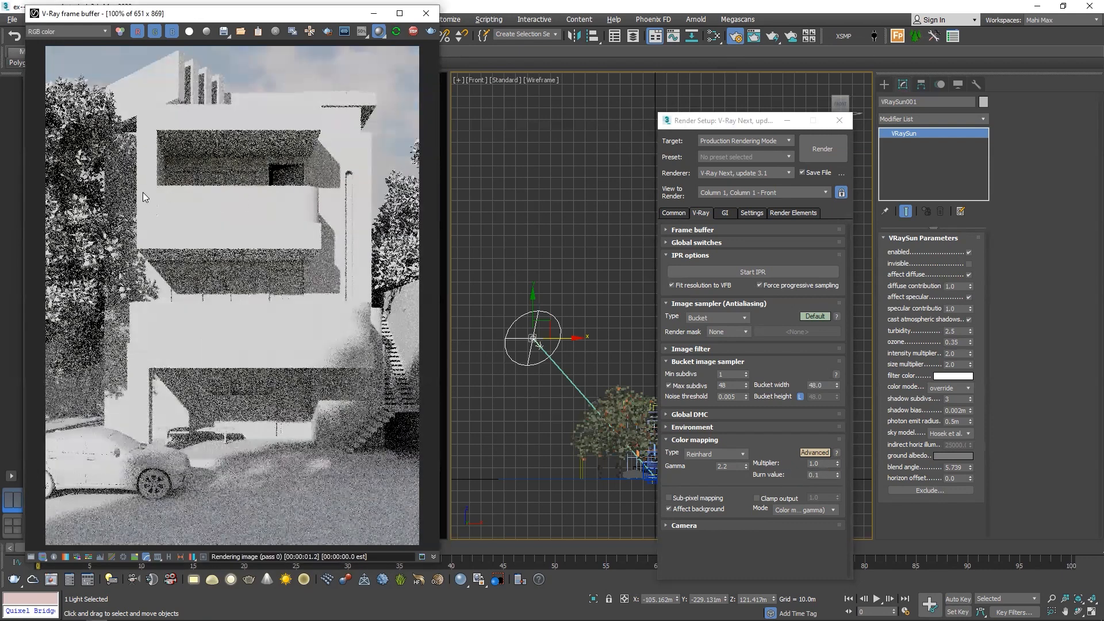
pyautogui.scroll(3, 178, 442)
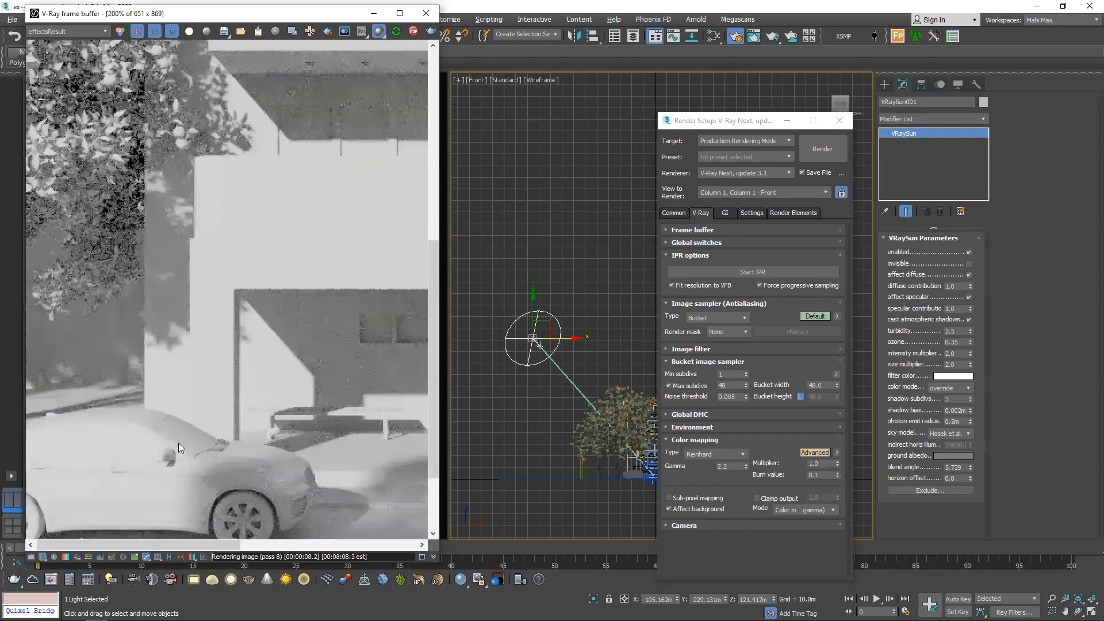
pyautogui.scroll(-2, 208, 440)
# Set the burn value to 1.0, store the current render in the frame buffer history and refresh the interactive render
pyautogui.doubleClick(824, 475)
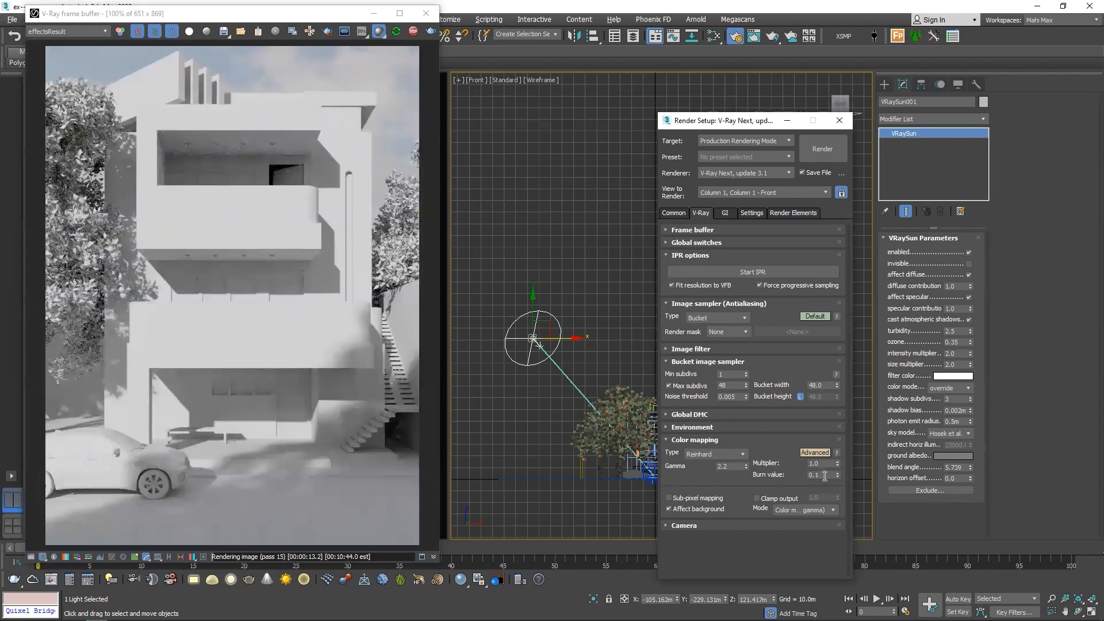
pyautogui.write('1')
pyautogui.press('Return')
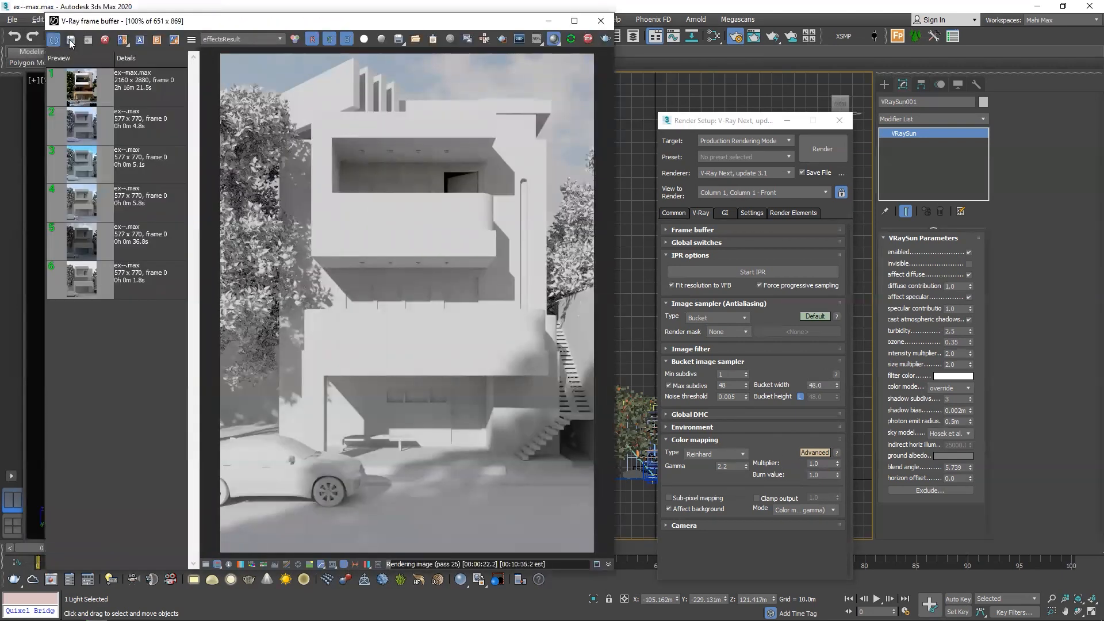
pyautogui.click(576, 41)
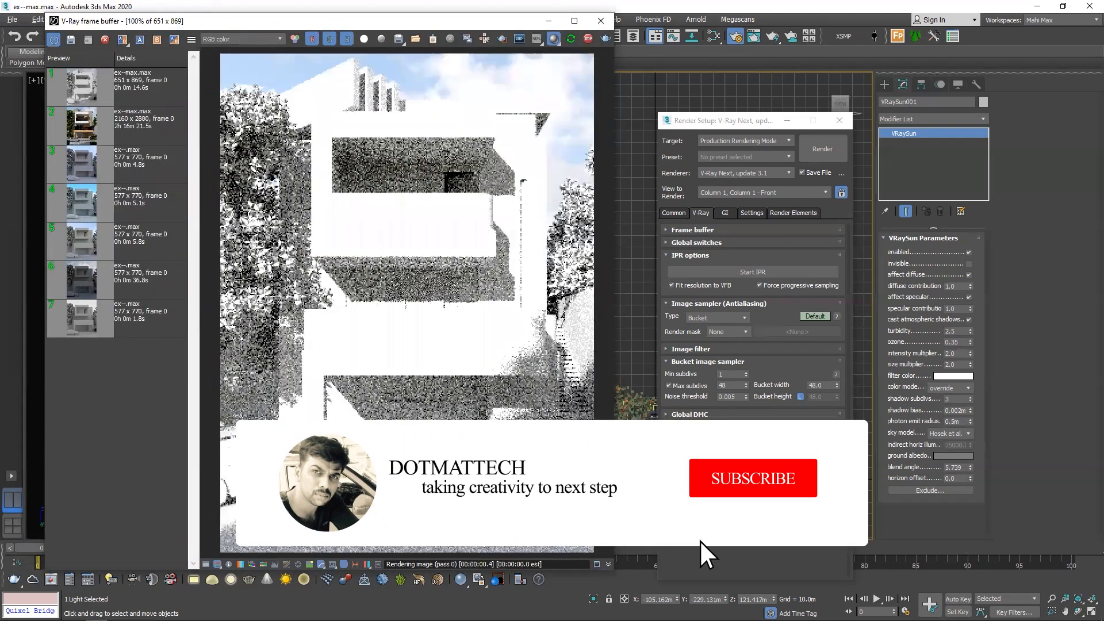
# Set the Reinhard burn value to 0.8 and refresh the interactive render
pyautogui.doubleClick(823, 475)
pyautogui.write('0.8')
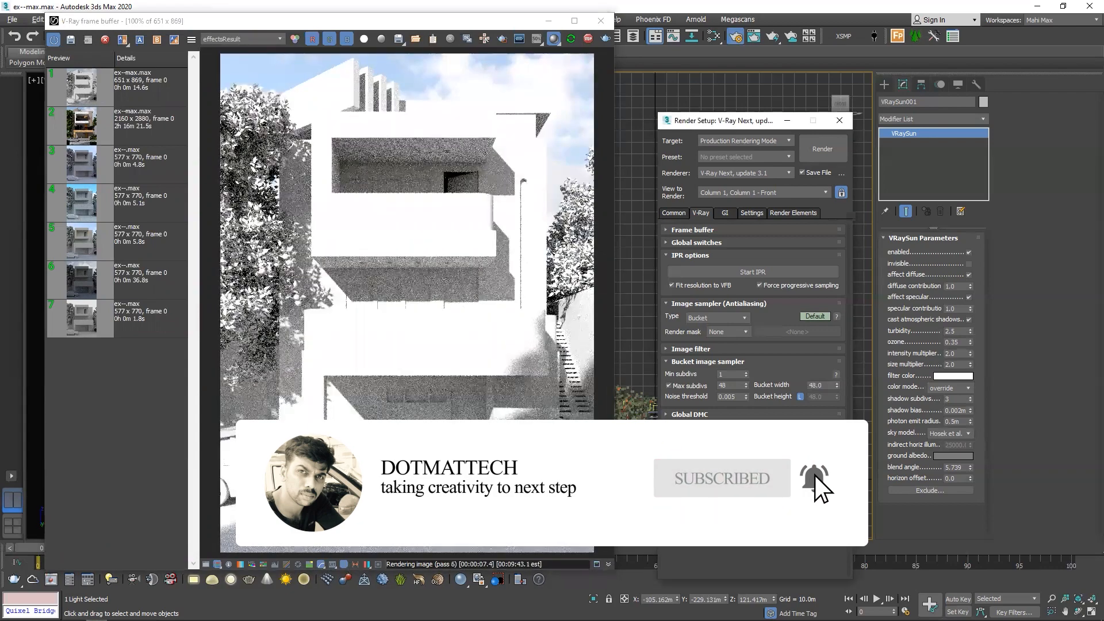
pyautogui.press('Return')
pyautogui.click(575, 41)
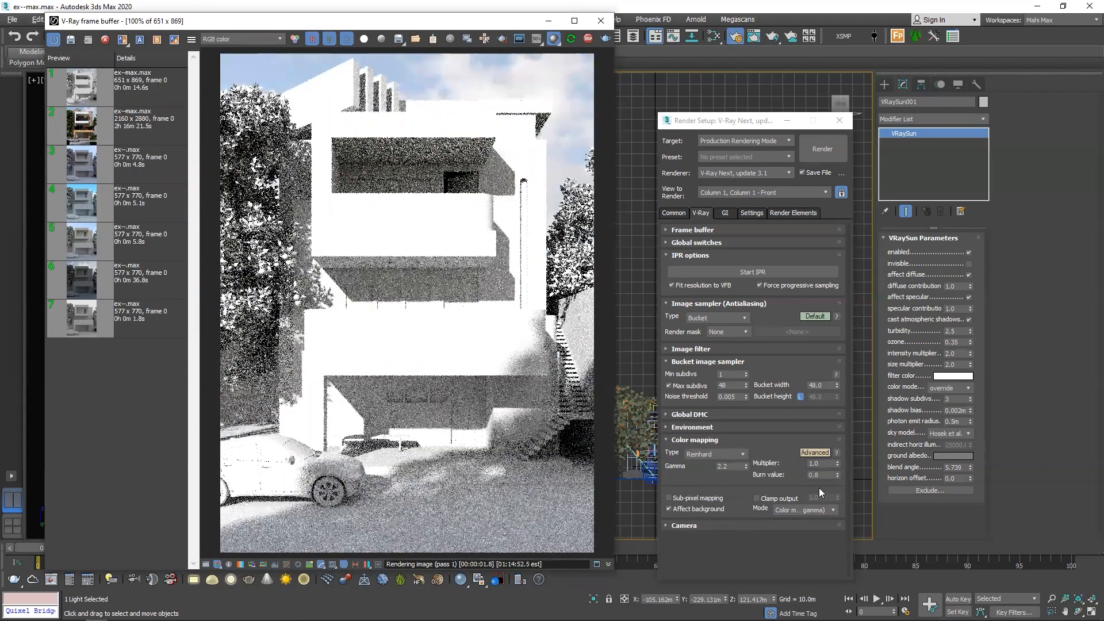
# Store another render in the frame buffer history and compare the two newest stored renders with the A/B divider
pyautogui.click(71, 41)
pyautogui.click(123, 39)
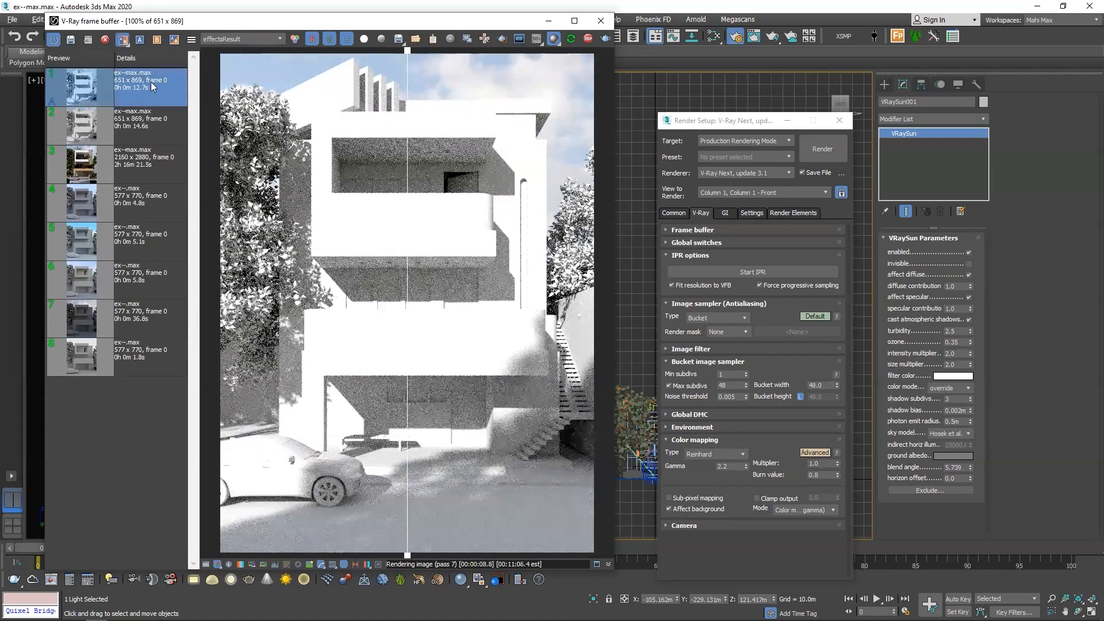
pyautogui.moveTo(407, 271); pyautogui.dragTo(630, 470)
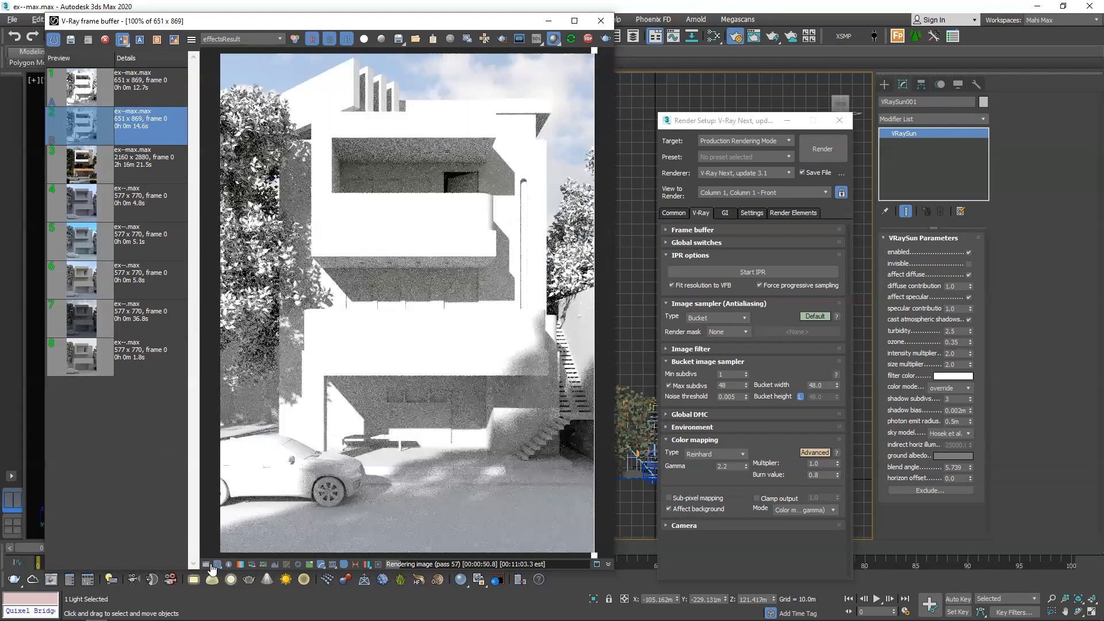
# Toggle forced color clamping on and off to check the render for overexposed areas
pyautogui.click(215, 565)
pyautogui.click(216, 565)
pyautogui.click(216, 565)
pyautogui.click(217, 565)
# Set the VRaySun's intensity multiplier to 1.0 after trying 0.5, and hide the frame buffer history
pyautogui.doubleClick(963, 352)
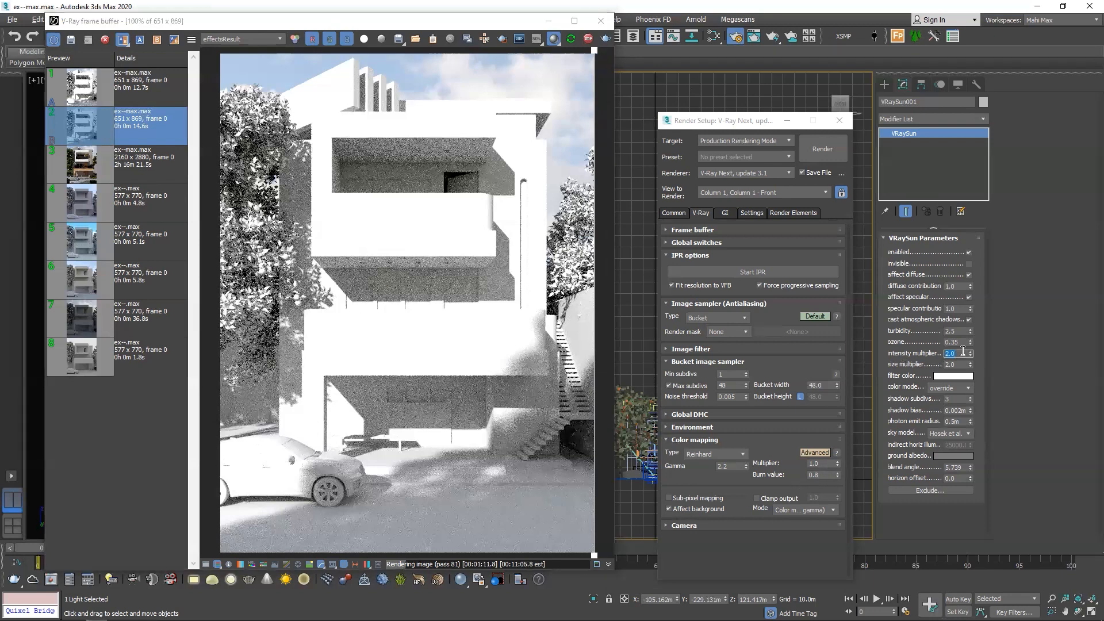
pyautogui.write('1')
pyautogui.press('Return')
pyautogui.click(570, 39)
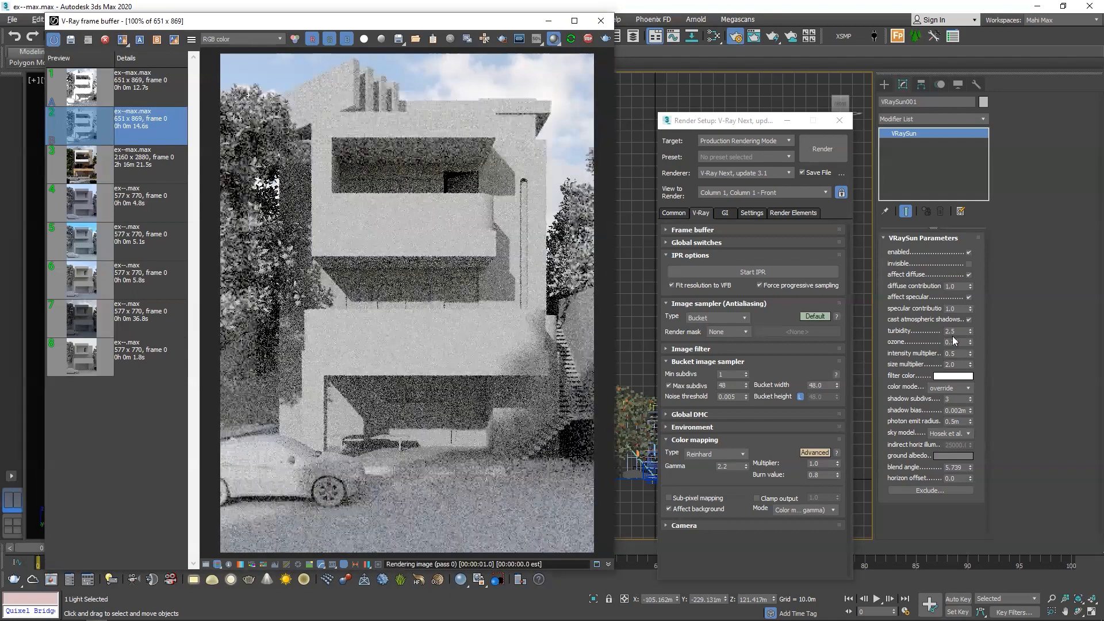
pyautogui.doubleClick(953, 355)
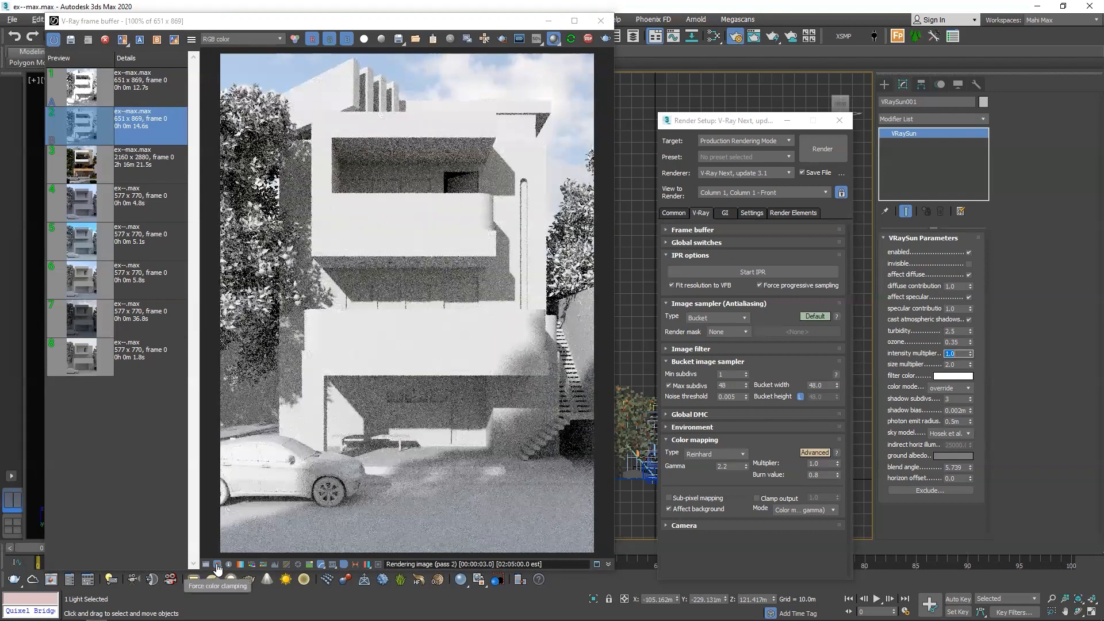
pyautogui.click(356, 564)
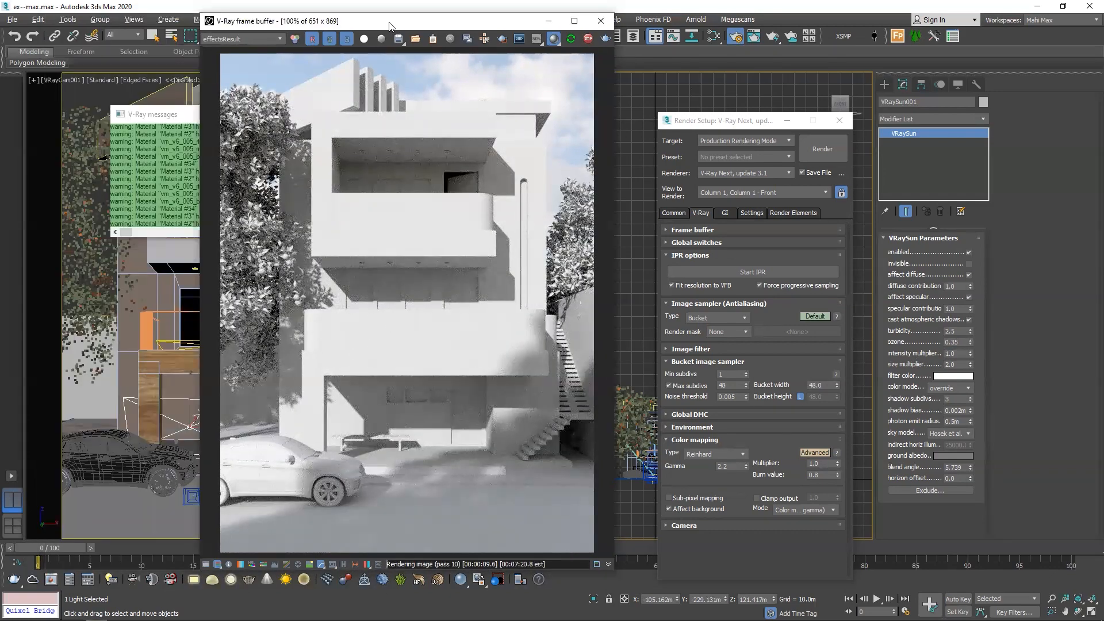
# Deselect the sun, set the Reinhard burn value to 0.9 and refresh the interactive render
pyautogui.click(544, 268)
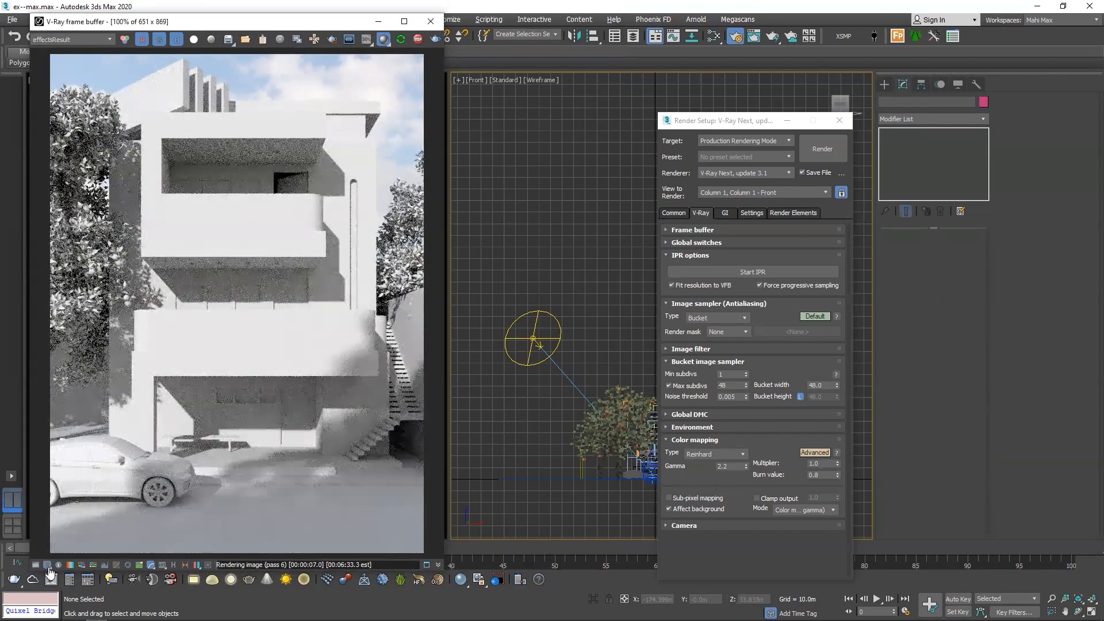
pyautogui.moveTo(820, 475); pyautogui.dragTo(769, 474)
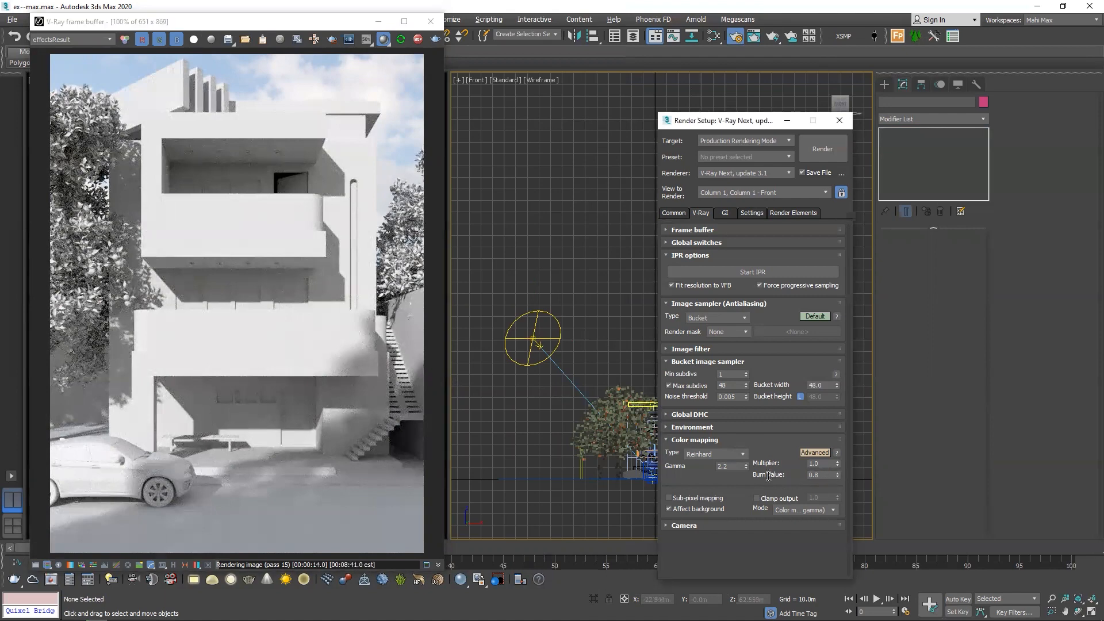
pyautogui.write('0.9')
pyautogui.click(401, 40)
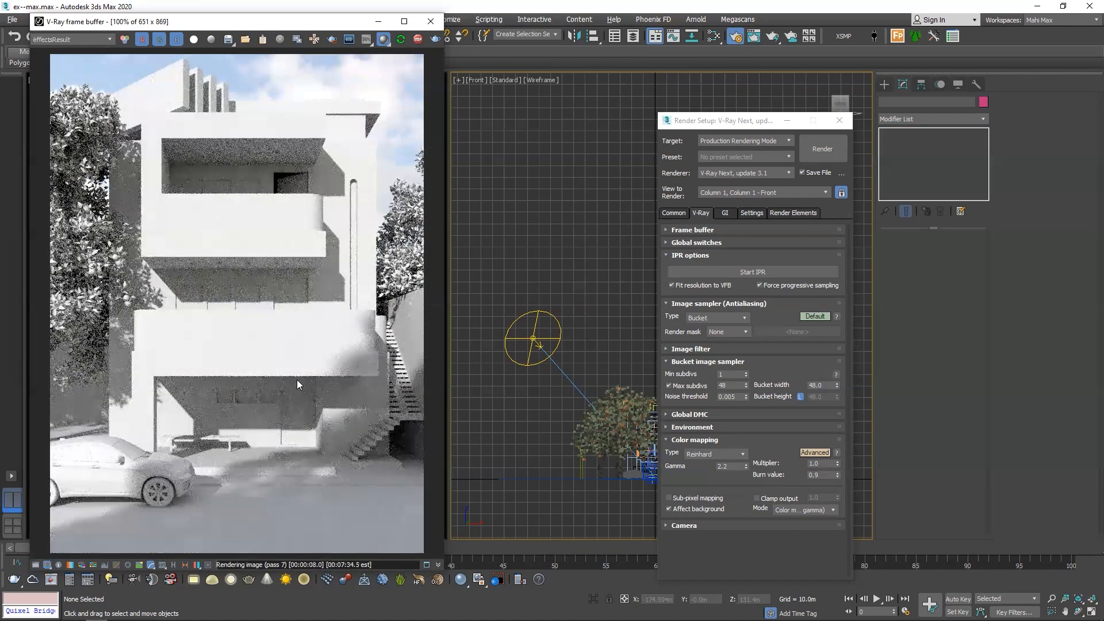
# Close Render Setup and refresh the interactive render with the scene's original materials
pyautogui.click(839, 120)
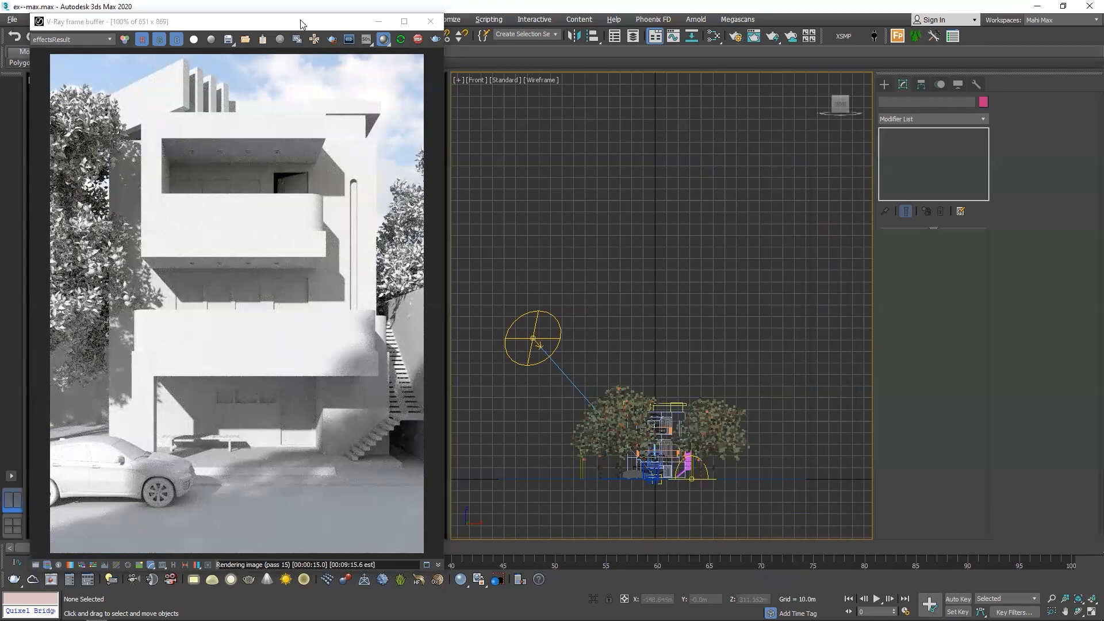
pyautogui.moveTo(300, 20); pyautogui.dragTo(328, 22)
pyautogui.click(411, 41)
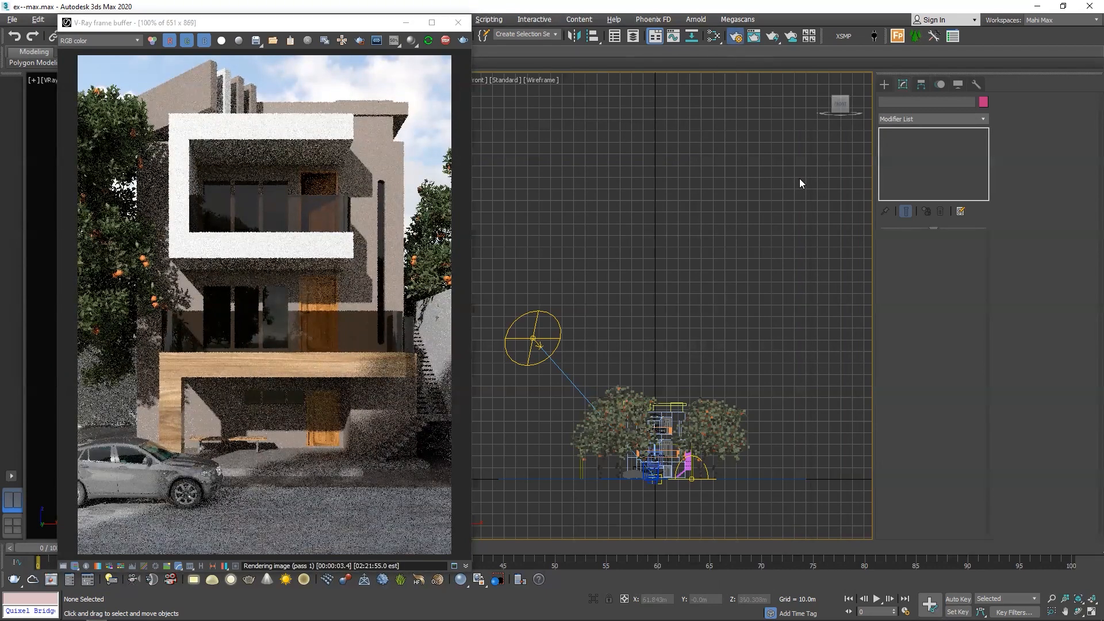
# Set the render output size to a width of 2160 with the aspect ratio locked
pyautogui.press('F10')
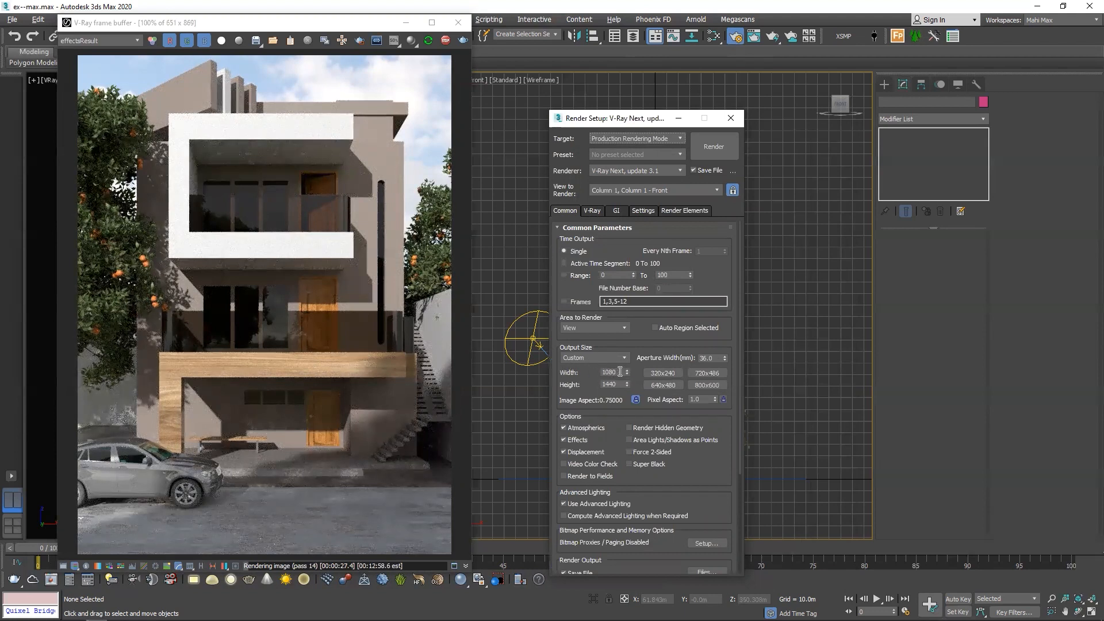
pyautogui.moveTo(620, 372); pyautogui.dragTo(583, 370)
pyautogui.write('2160')
pyautogui.press('Return')
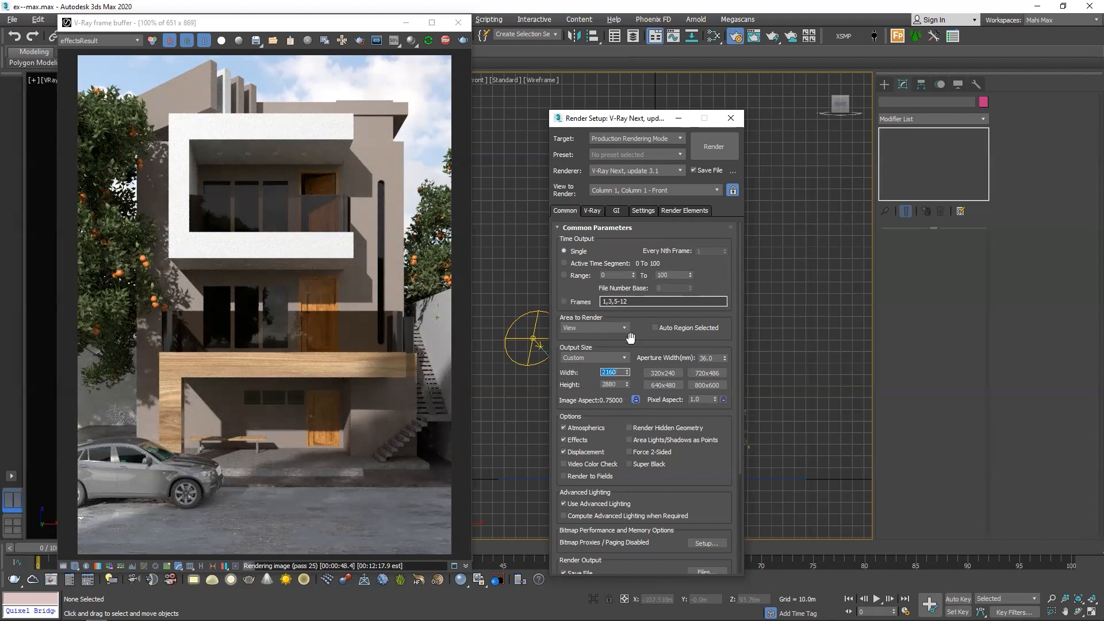
# Review the file name, format and save location of the render output file without changing them
pyautogui.scroll(-3, 596, 459)
pyautogui.click(706, 455)
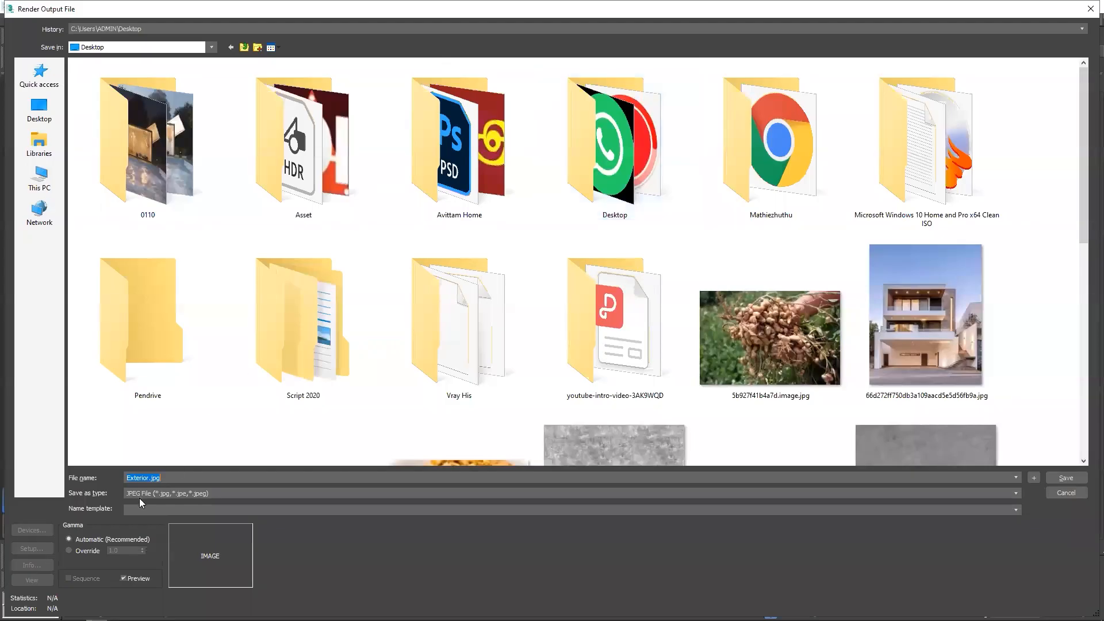
pyautogui.click(1064, 493)
# Review the V-Ray render settings and keep the image sampler type set to Bucket
pyautogui.click(592, 211)
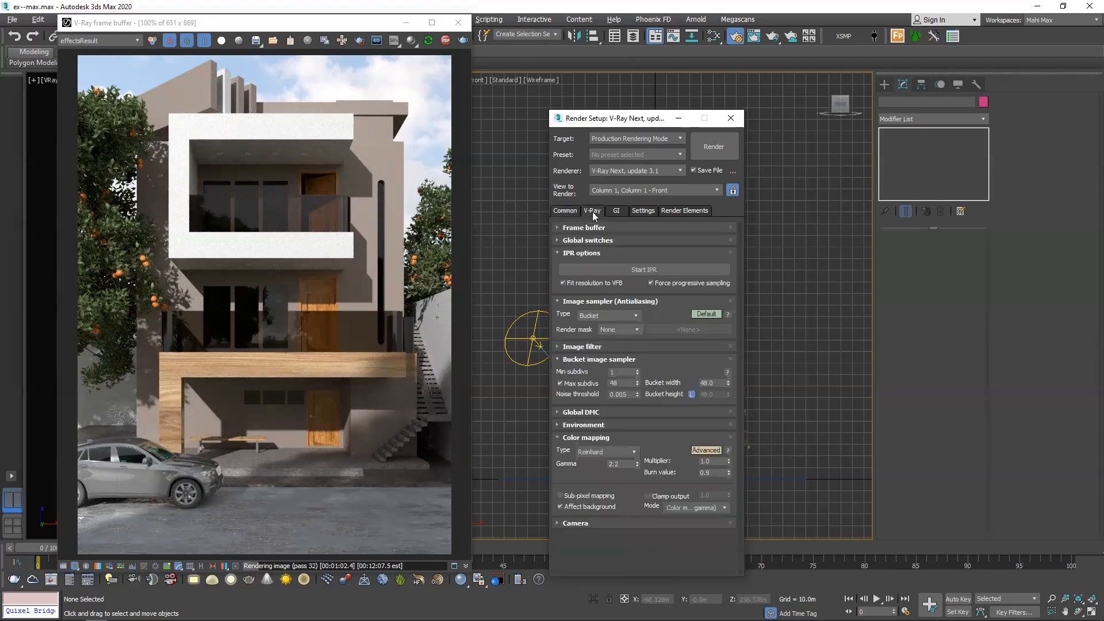
pyautogui.click(569, 227)
pyautogui.click(565, 241)
pyautogui.click(587, 242)
pyautogui.click(583, 253)
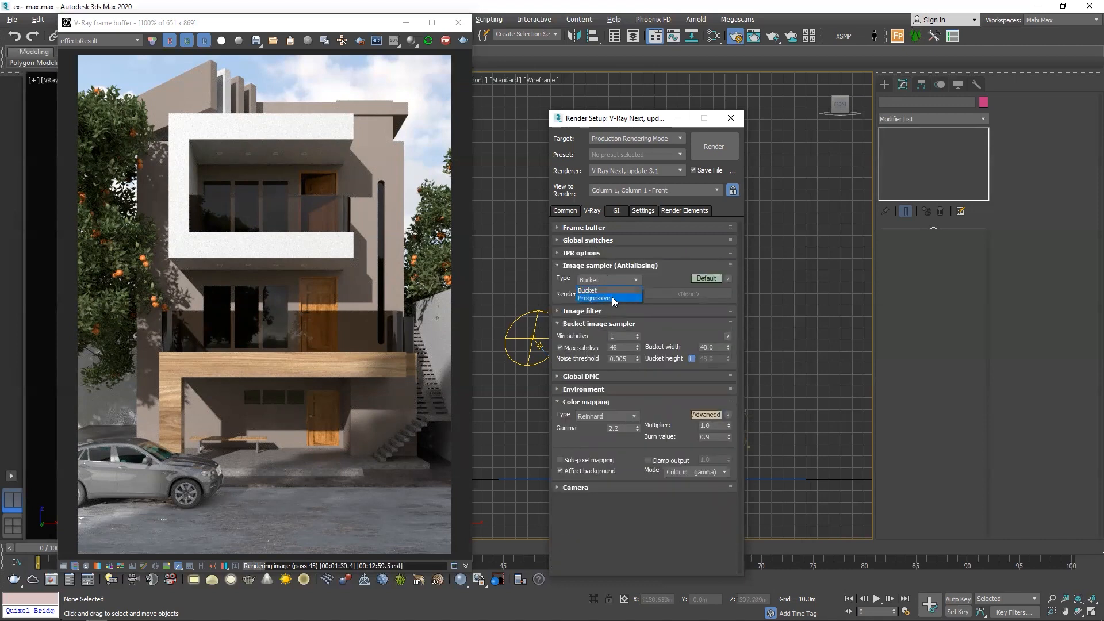
pyautogui.click(618, 291)
# Set the image filter to Mitchell-Netravali and inspect the balcony area of the interactive render up close
pyautogui.click(582, 311)
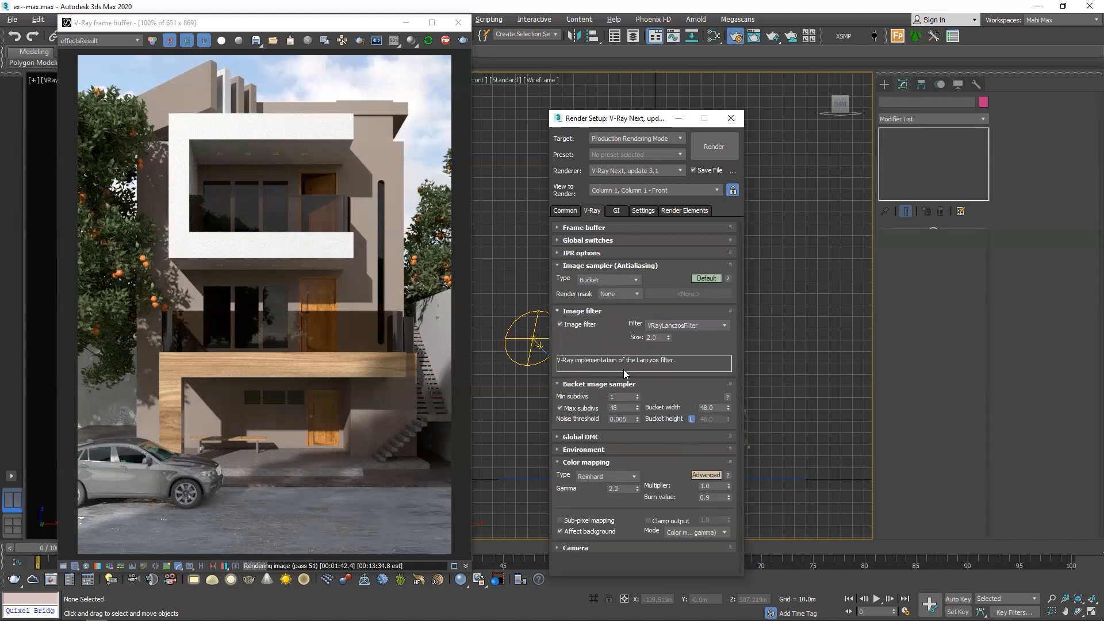
pyautogui.click(699, 325)
pyautogui.click(682, 325)
pyautogui.click(682, 325)
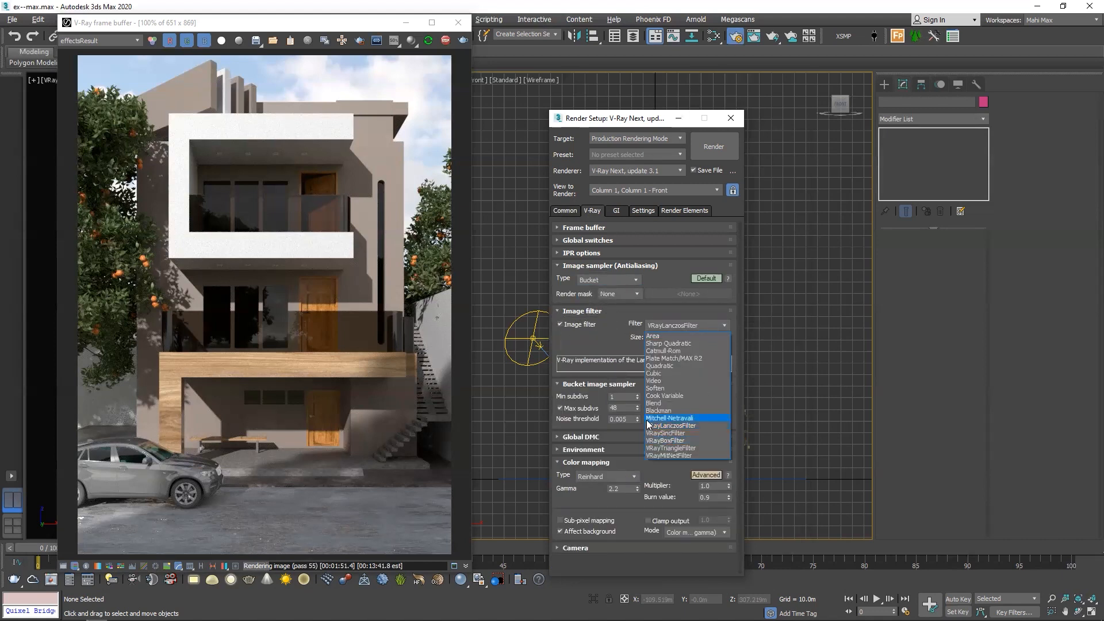
pyautogui.click(674, 419)
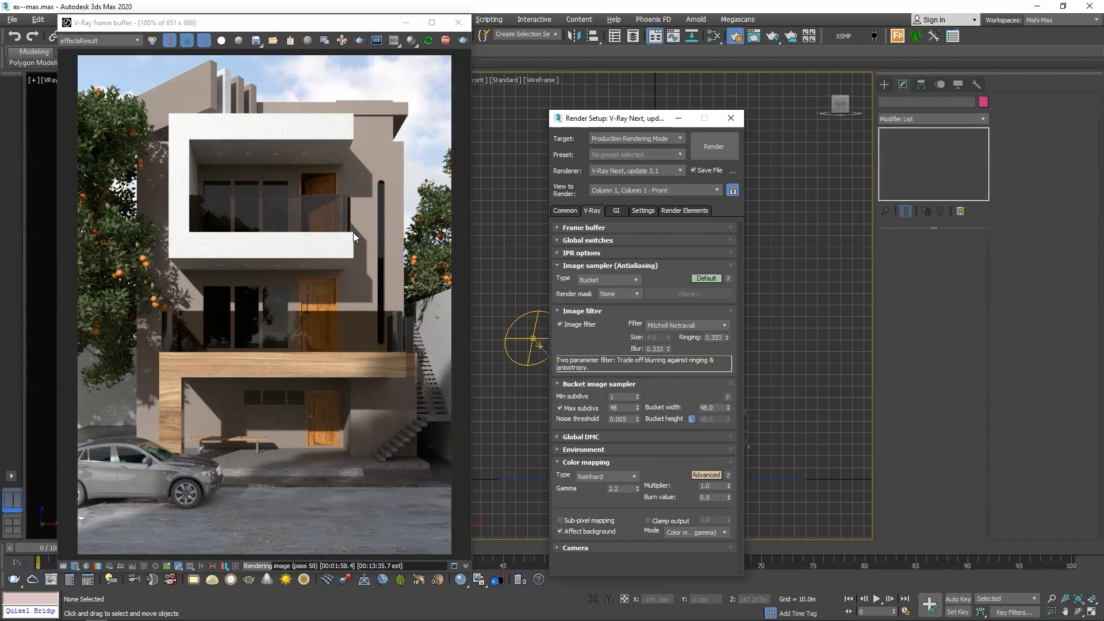
pyautogui.scroll(4, 353, 233)
pyautogui.scroll(-3, 410, 311)
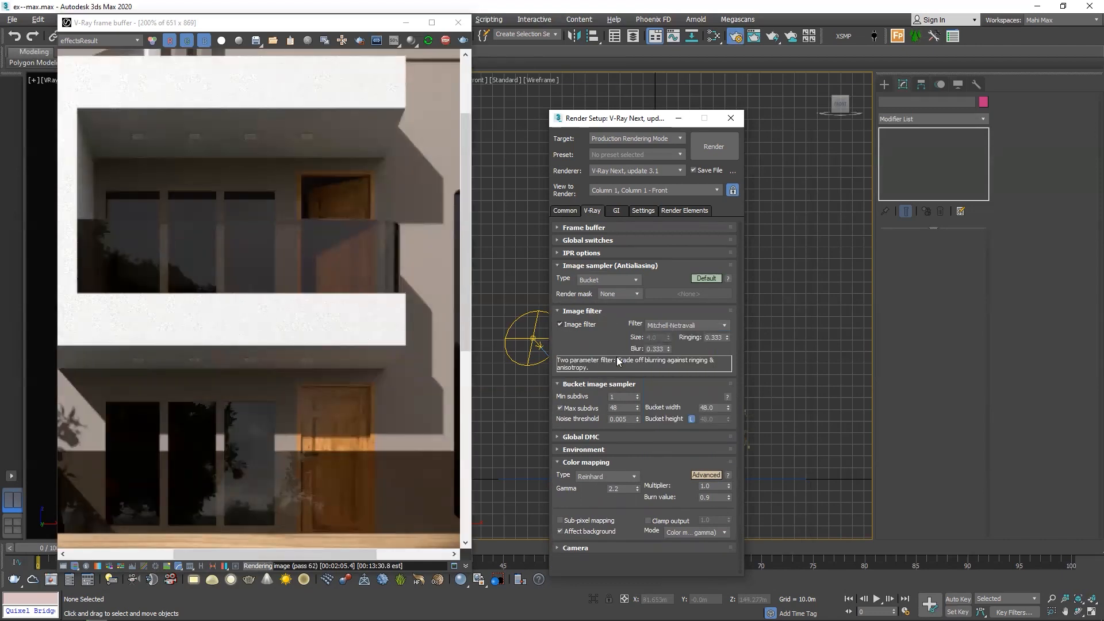
# Set the bucket image sampler's max subdivs to 48
pyautogui.click(578, 311)
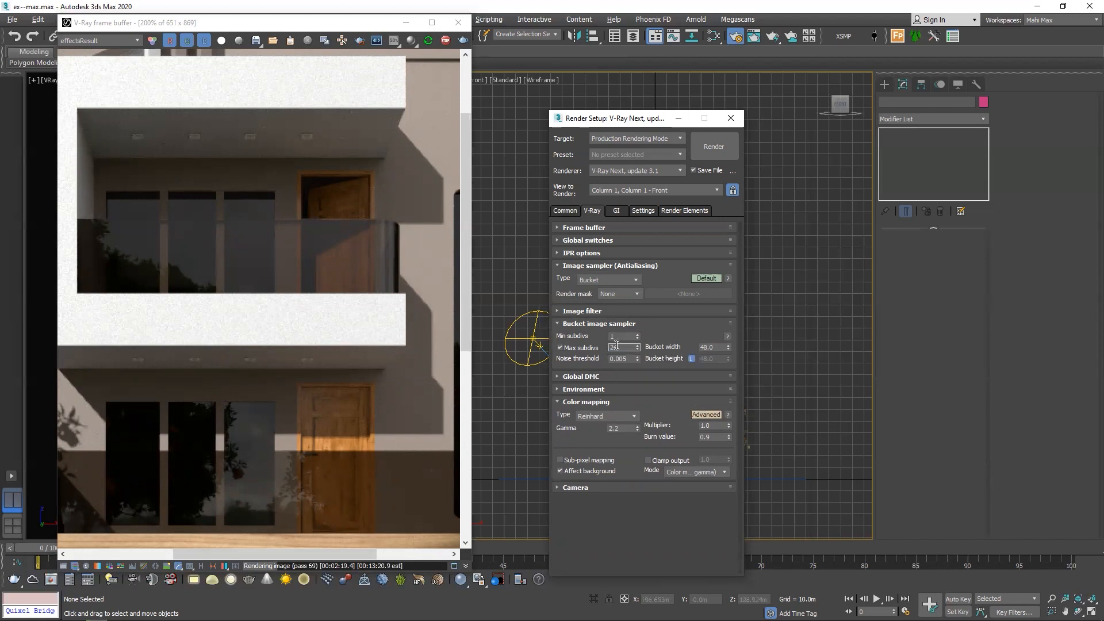
pyautogui.write('48')
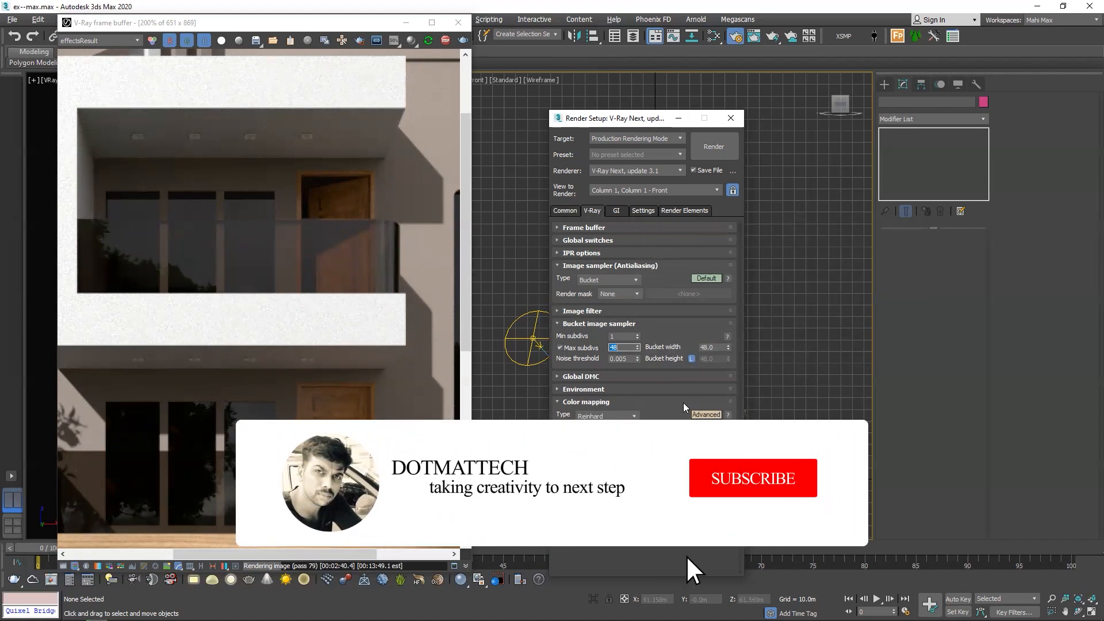
pyautogui.scroll(-4, 589, 348)
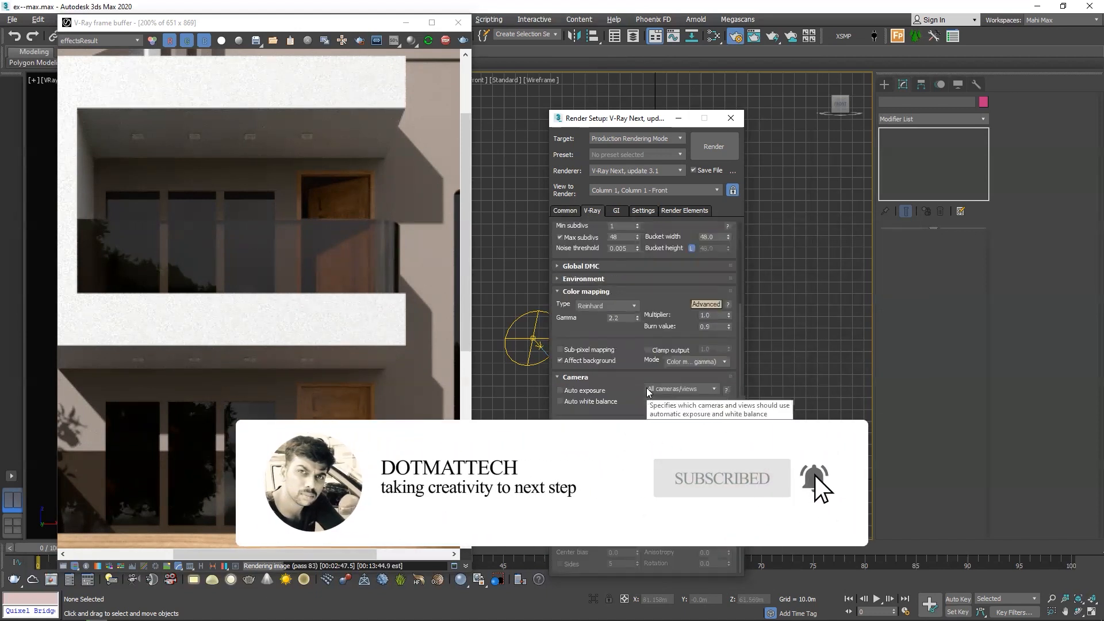
# Switch Render Setup to the global illumination settings and dismiss the V-Ray exception, continuing past the error
pyautogui.click(616, 211)
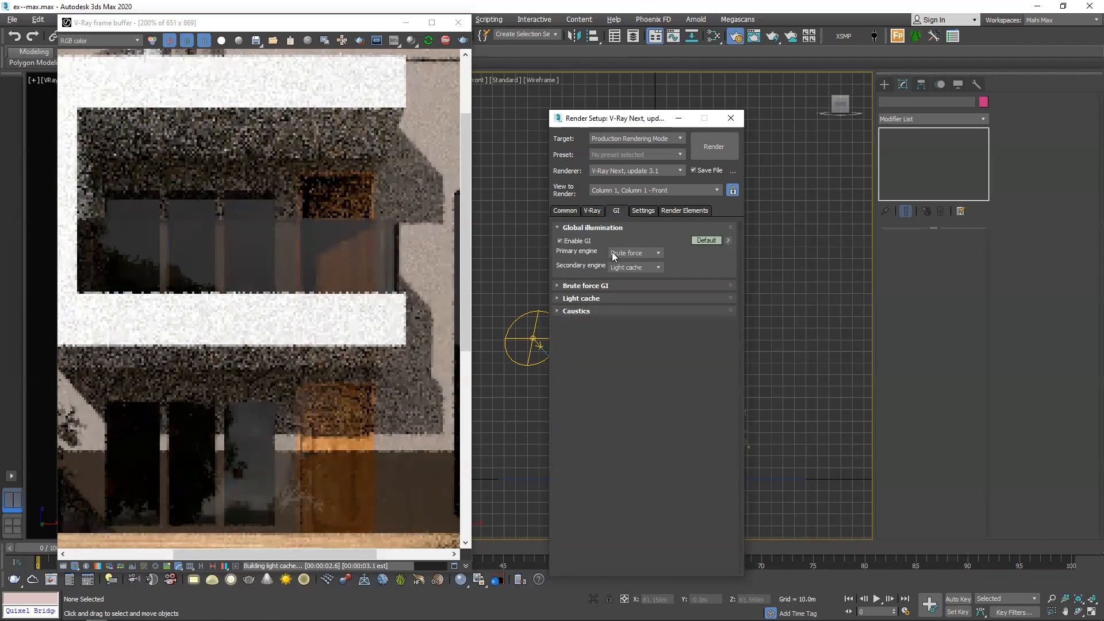
pyautogui.moveTo(589, 269); pyautogui.dragTo(934, 323)
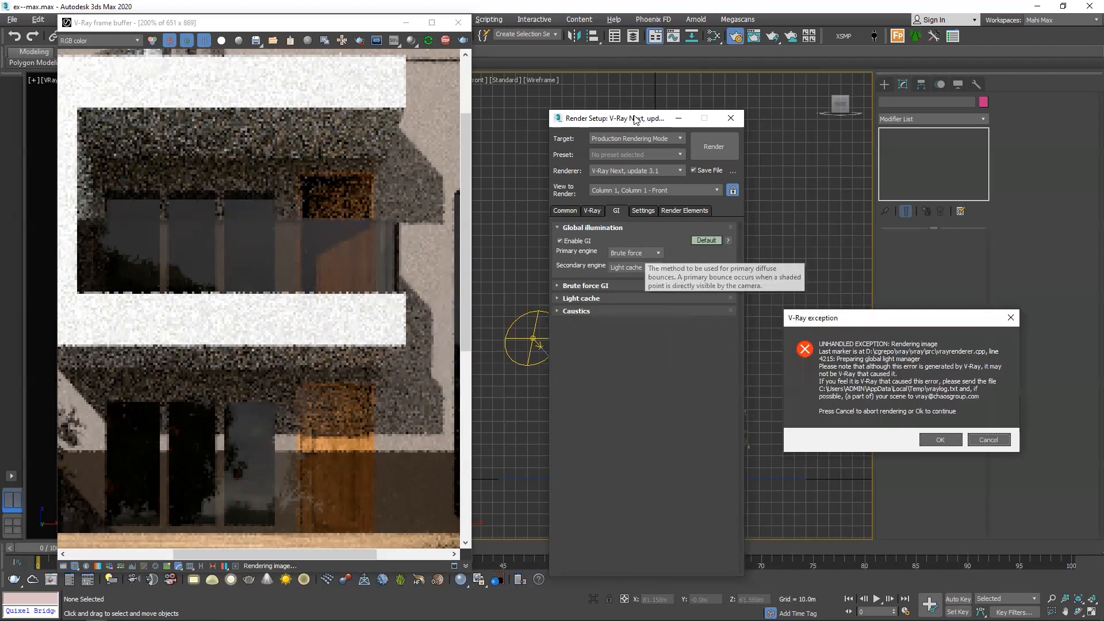
pyautogui.click(924, 440)
pyautogui.moveTo(592, 161); pyautogui.dragTo(602, 141)
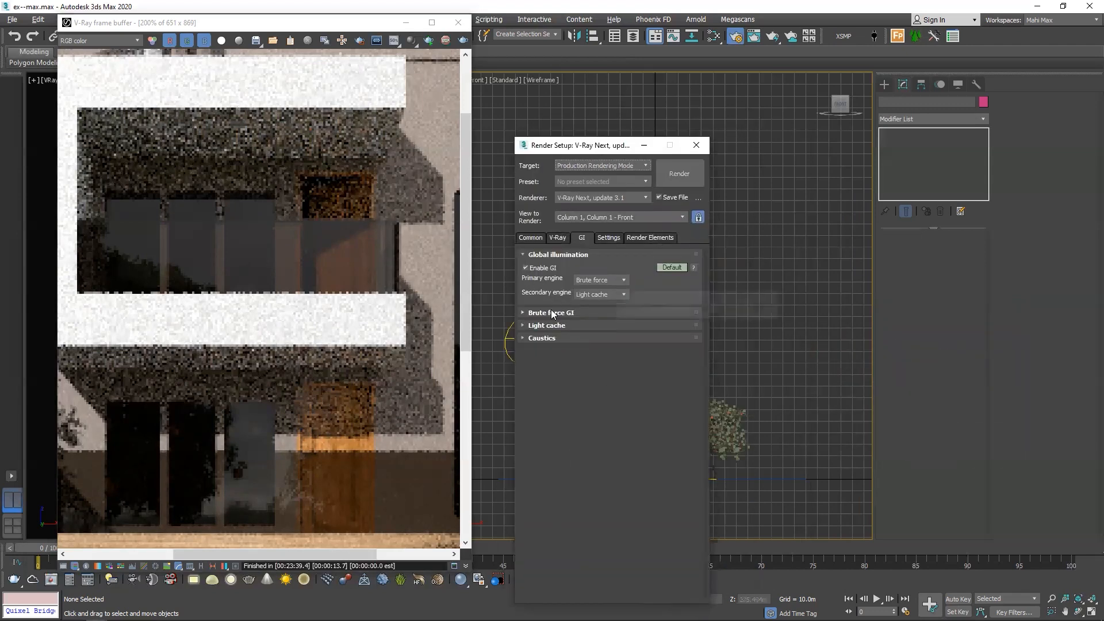
# Examine the Brute force GI and Light cache settings, including the light cache sample size, and check the output size
pyautogui.click(586, 316)
pyautogui.click(589, 315)
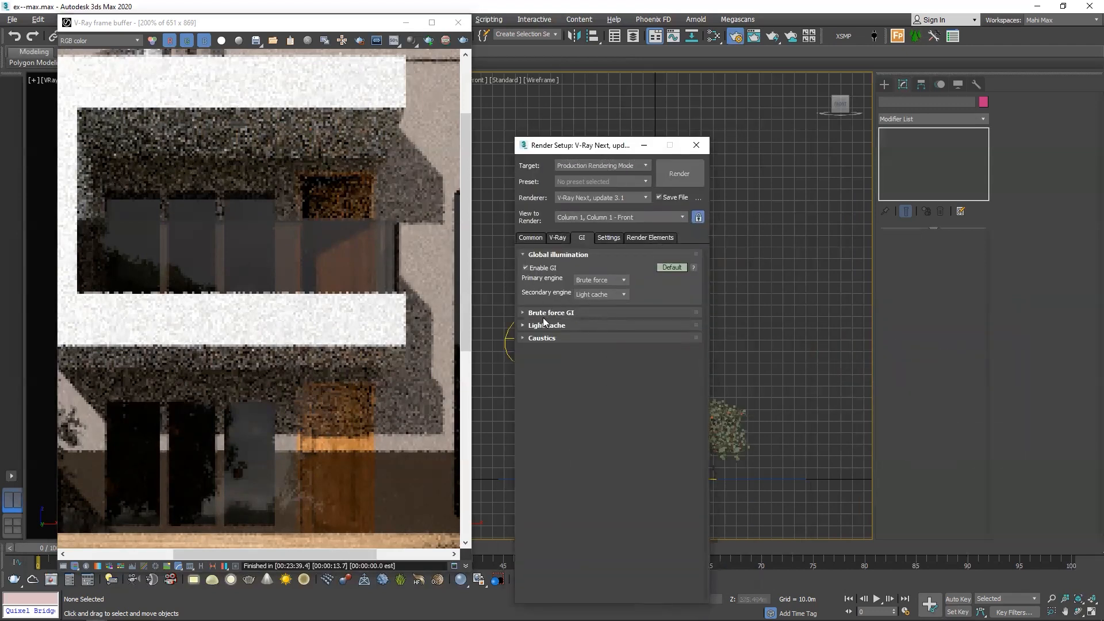
pyautogui.click(555, 326)
pyautogui.click(530, 238)
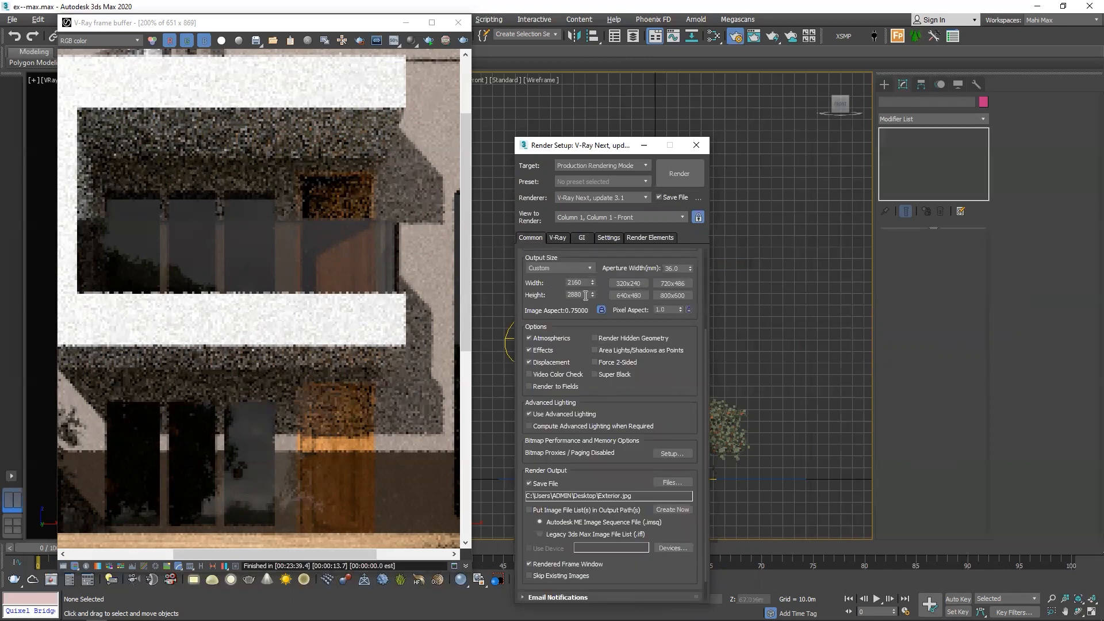
pyautogui.click(582, 237)
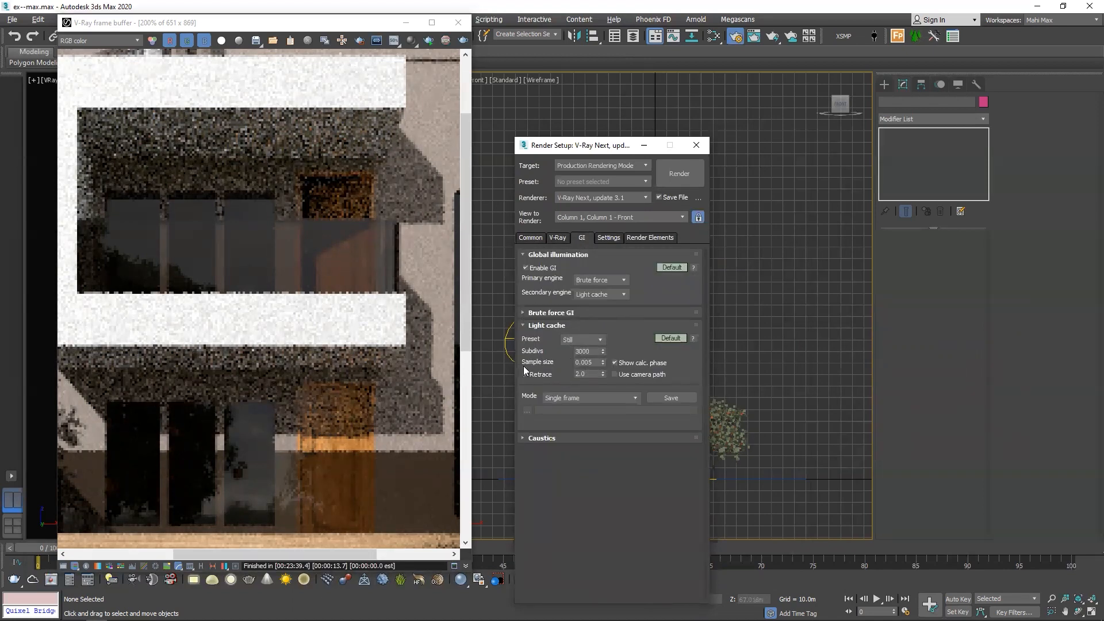
pyautogui.moveTo(585, 361)
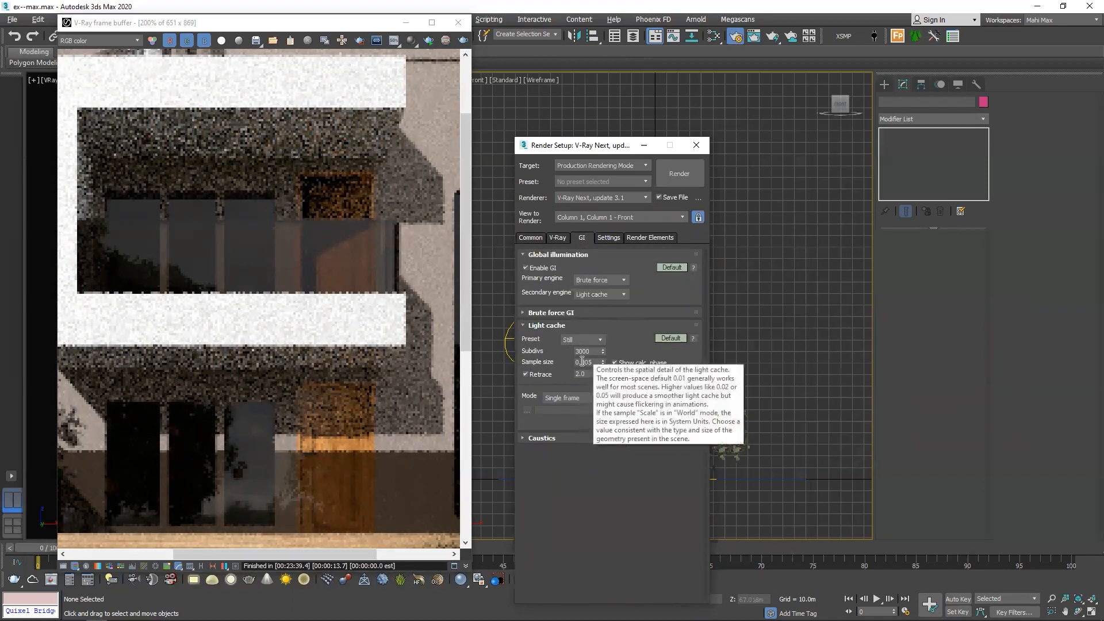
# Examine V-Ray's System settings in Render Setup
pyautogui.click(619, 242)
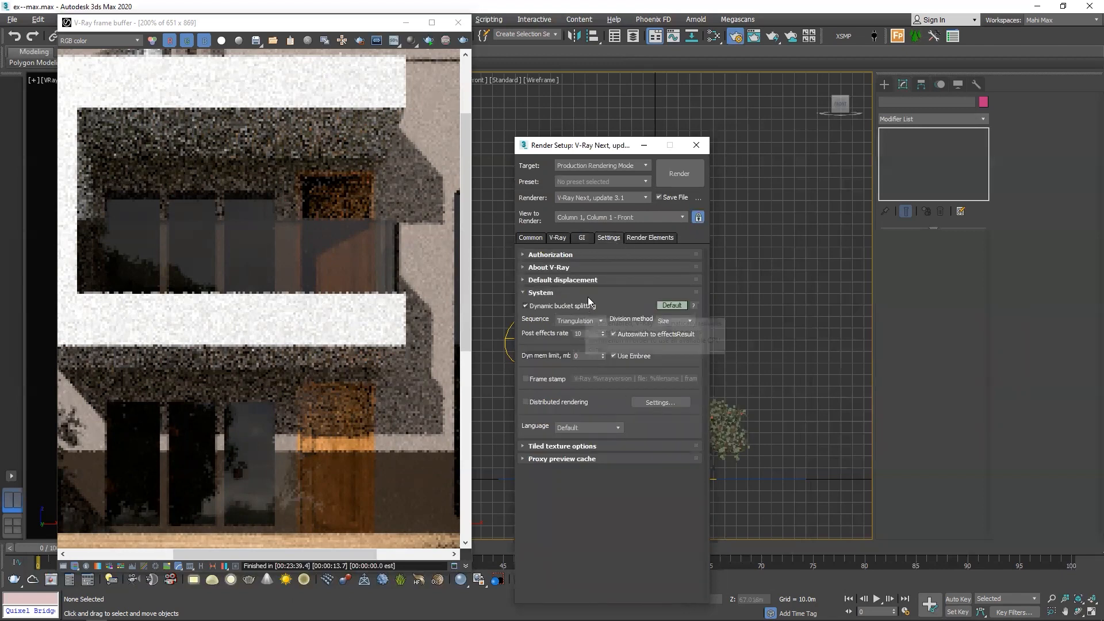
pyautogui.rightClick(665, 305)
pyautogui.click(682, 326)
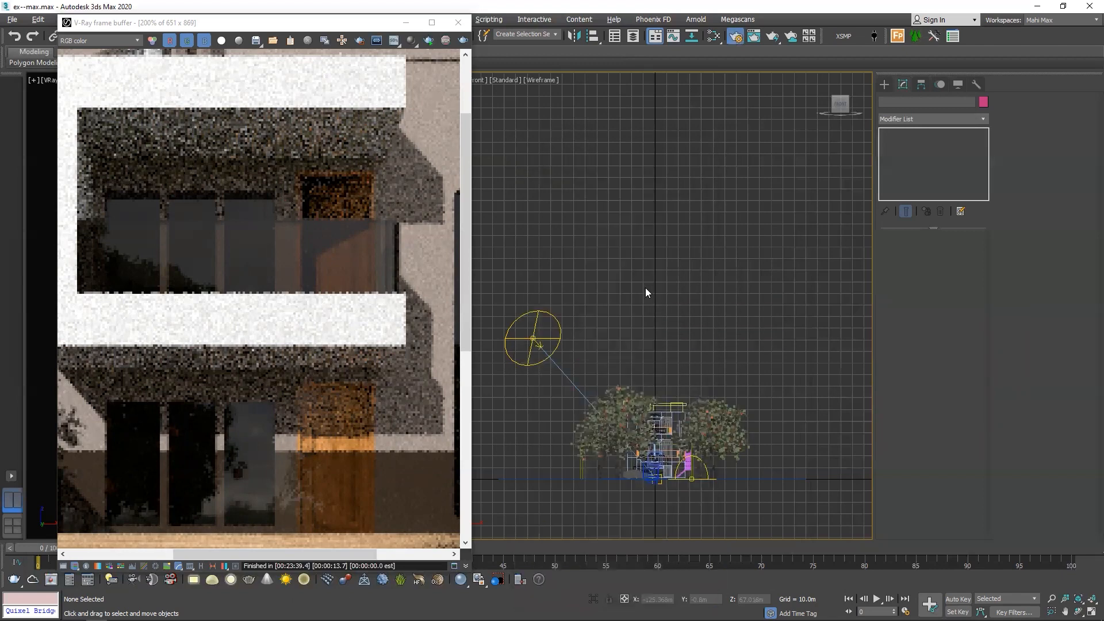
pyautogui.click(557, 238)
# Delete all existing render elements, from MultiMatteElement through VRayDenoiser
pyautogui.click(649, 238)
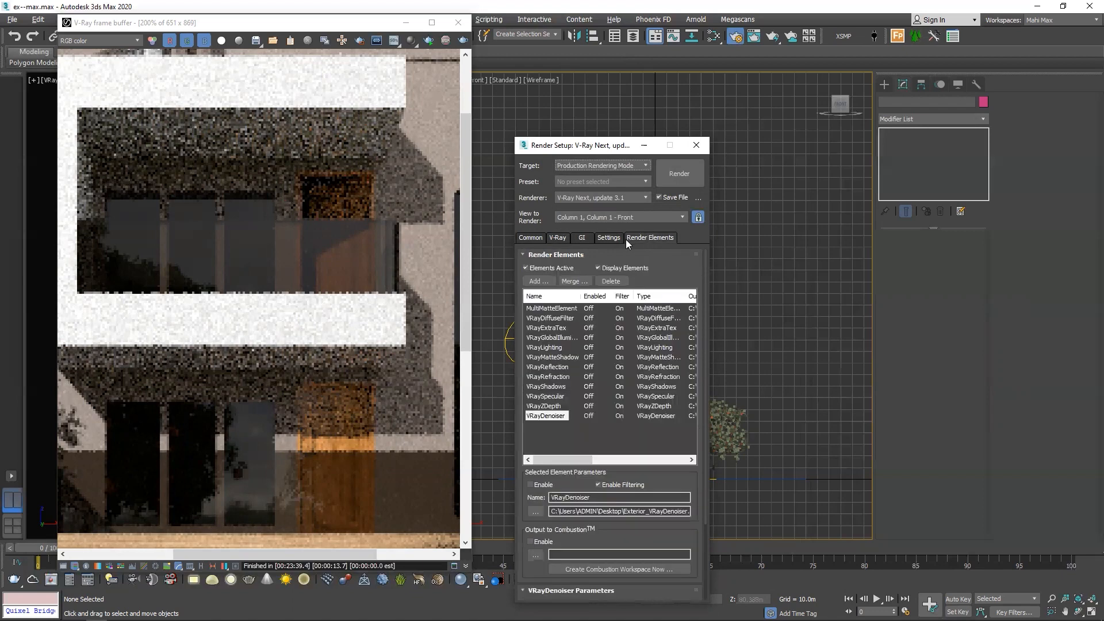
pyautogui.click(546, 308)
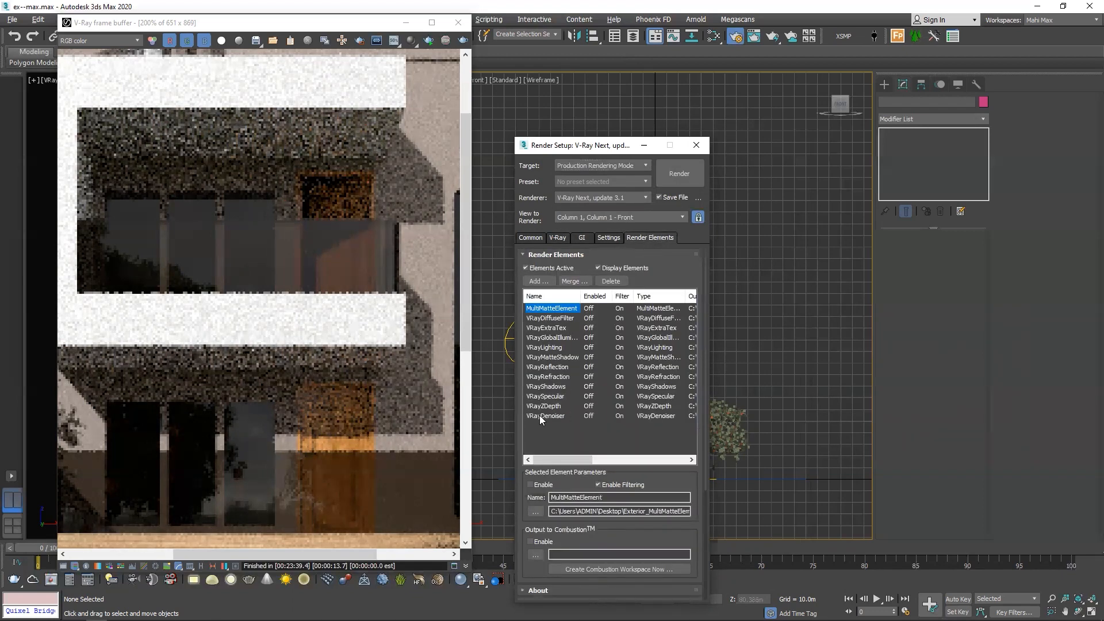
pyautogui.keyDown('shift'); pyautogui.click(543, 416); pyautogui.keyUp('shift')
pyautogui.click(611, 281)
# Select VRayBackground, VRayDenoiser, VRayExtraTex, VRayGlobalIllumination, VRayLighting and VRayMatteShadow as new render elements to add
pyautogui.click(539, 281)
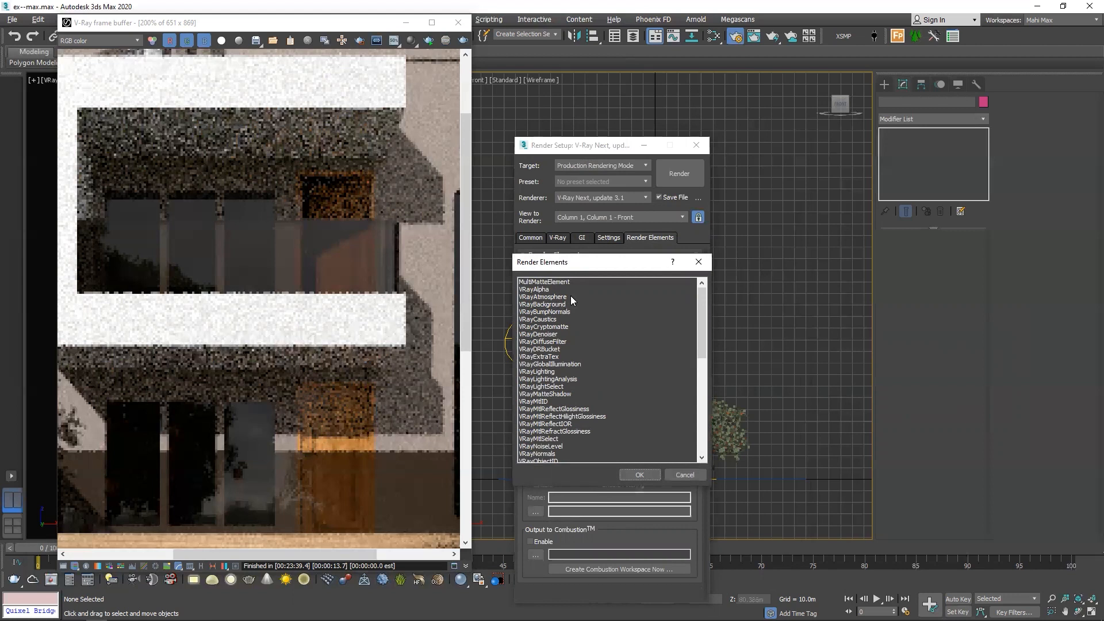
pyautogui.keyDown('ctrl'); pyautogui.click(543, 357); pyautogui.keyUp('ctrl')
pyautogui.scroll(-1, 558, 350)
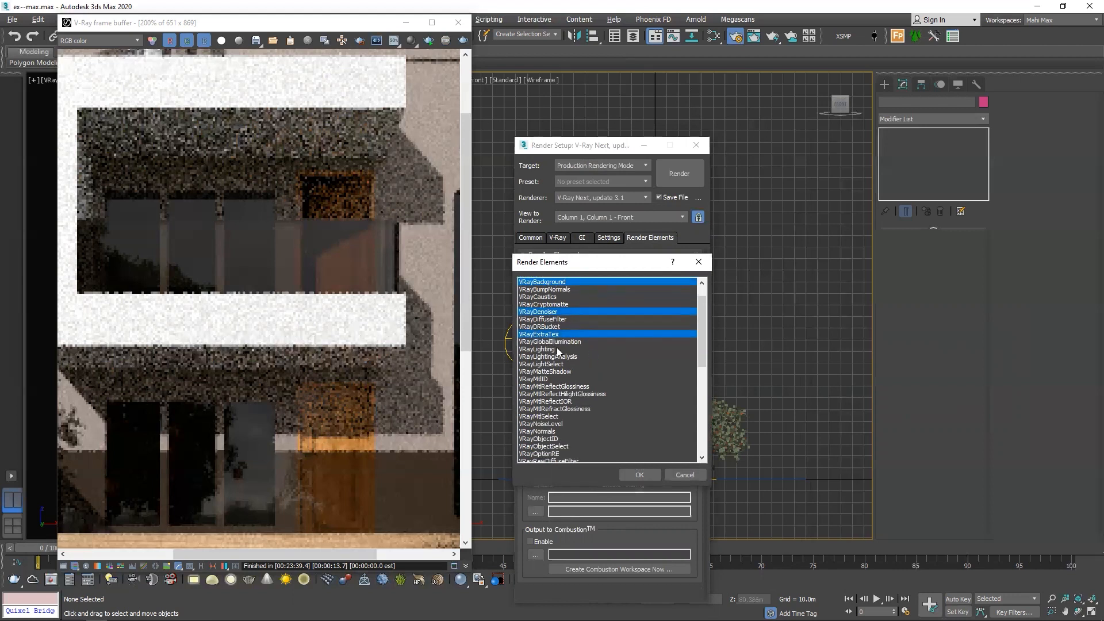
pyautogui.scroll(-1, 577, 345)
pyautogui.keyDown('ctrl'); pyautogui.click(556, 350); pyautogui.keyUp('ctrl')
pyautogui.scroll(-3, 563, 346)
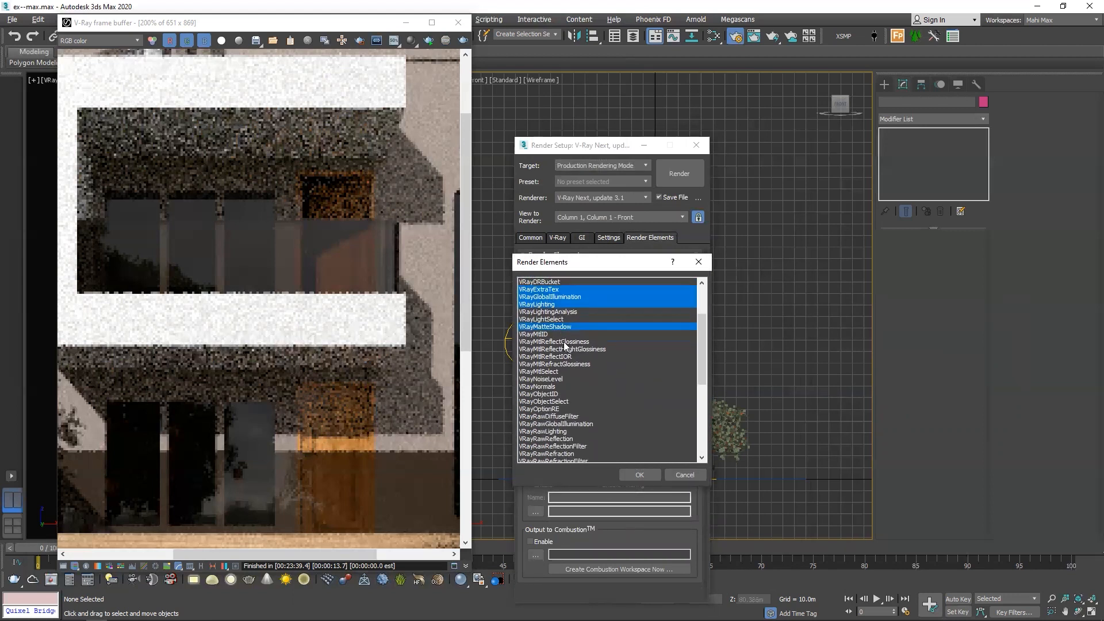
# Extend the render element selection with VRayReflection, VRayRefraction, VRayShadows and VRaySpecular
pyautogui.scroll(-2, 567, 395)
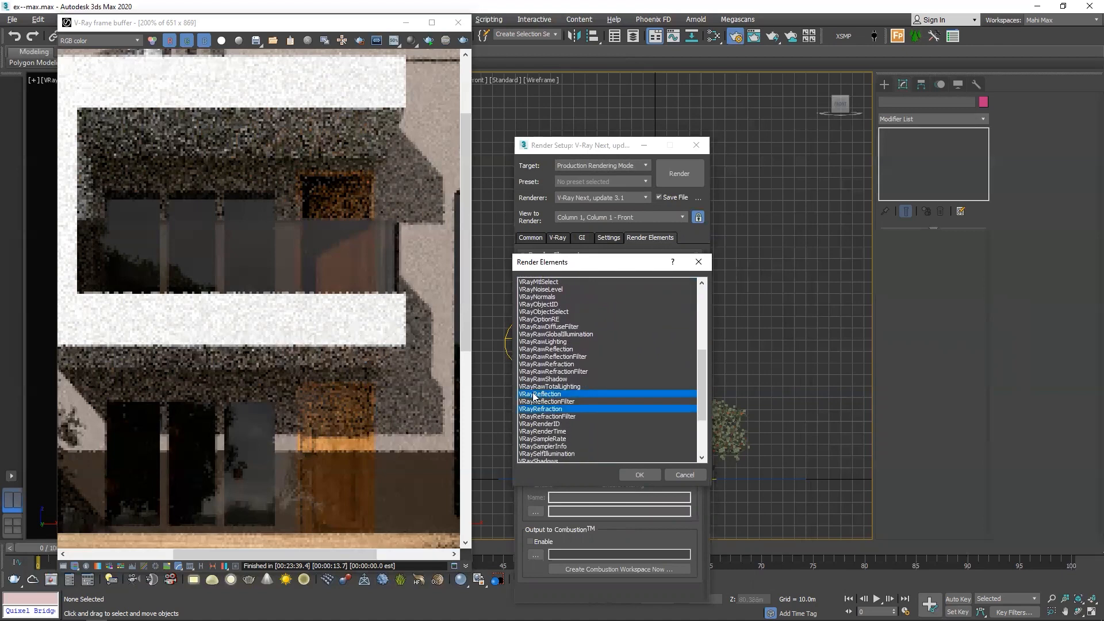
pyautogui.scroll(1, 373, 254)
pyautogui.scroll(-2, 592, 380)
pyautogui.keyDown('ctrl'); pyautogui.click(548, 416); pyautogui.keyUp('ctrl')
pyautogui.keyDown('ctrl'); pyautogui.click(568, 424); pyautogui.keyUp('ctrl')
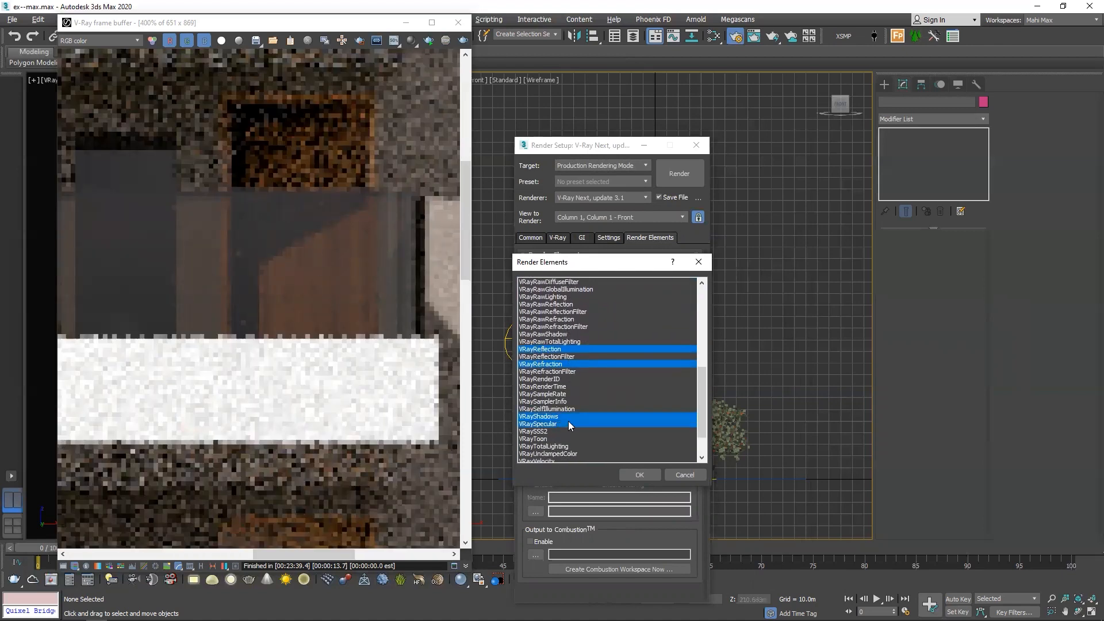
# Include VRayWireColor, VRayZDepth and VRayDiffuseFilter in the selection and add all chosen render elements
pyautogui.scroll(-1, 363, 319)
pyautogui.scroll(2, 224, 172)
pyautogui.scroll(-2, 567, 413)
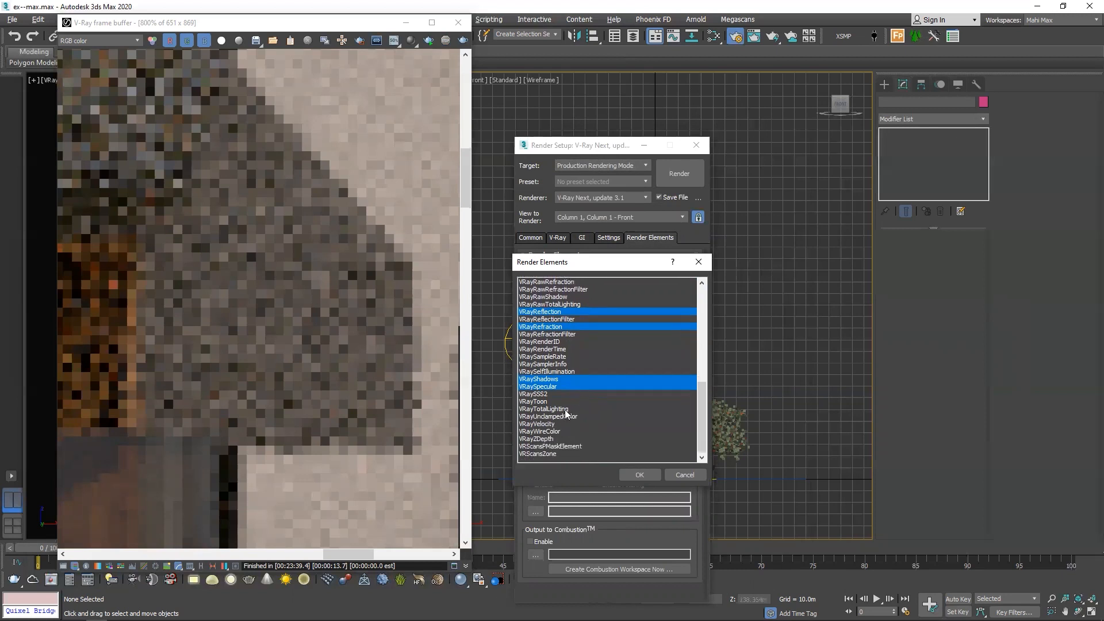
pyautogui.keyDown('ctrl'); pyautogui.click(551, 431); pyautogui.keyUp('ctrl')
pyautogui.scroll(-1, 414, 115)
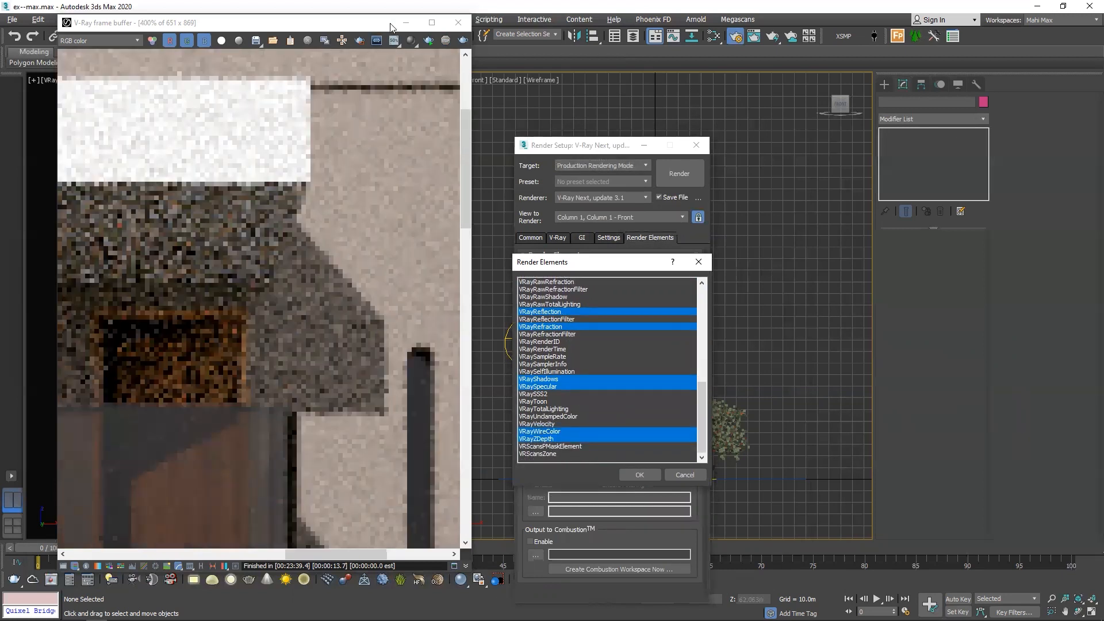
pyautogui.scroll(10, 569, 406)
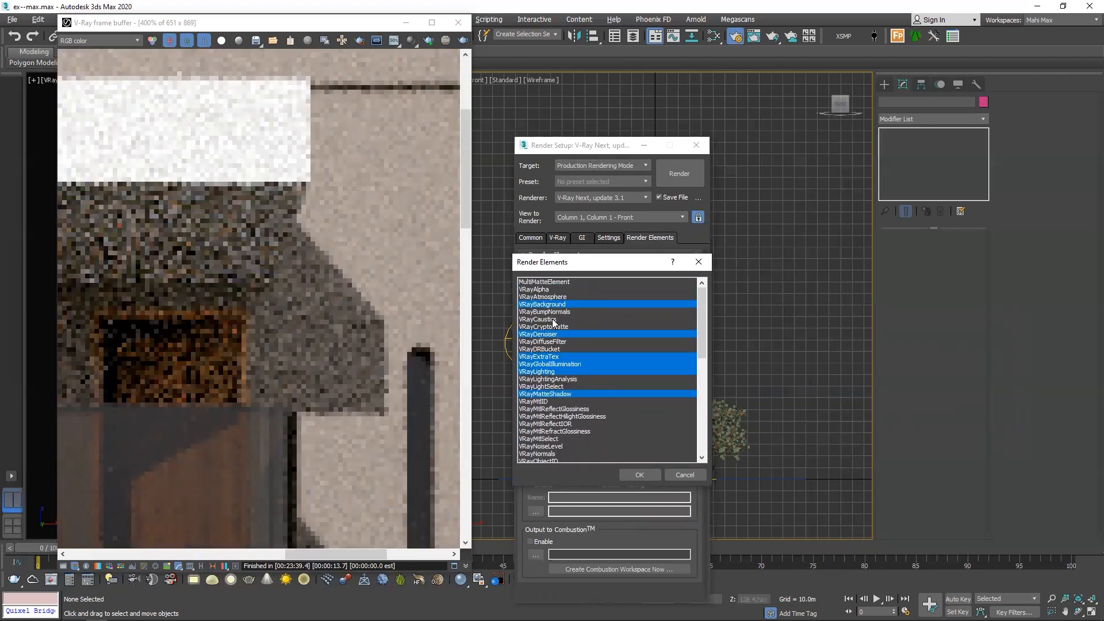
pyautogui.scroll(-2, 276, 287)
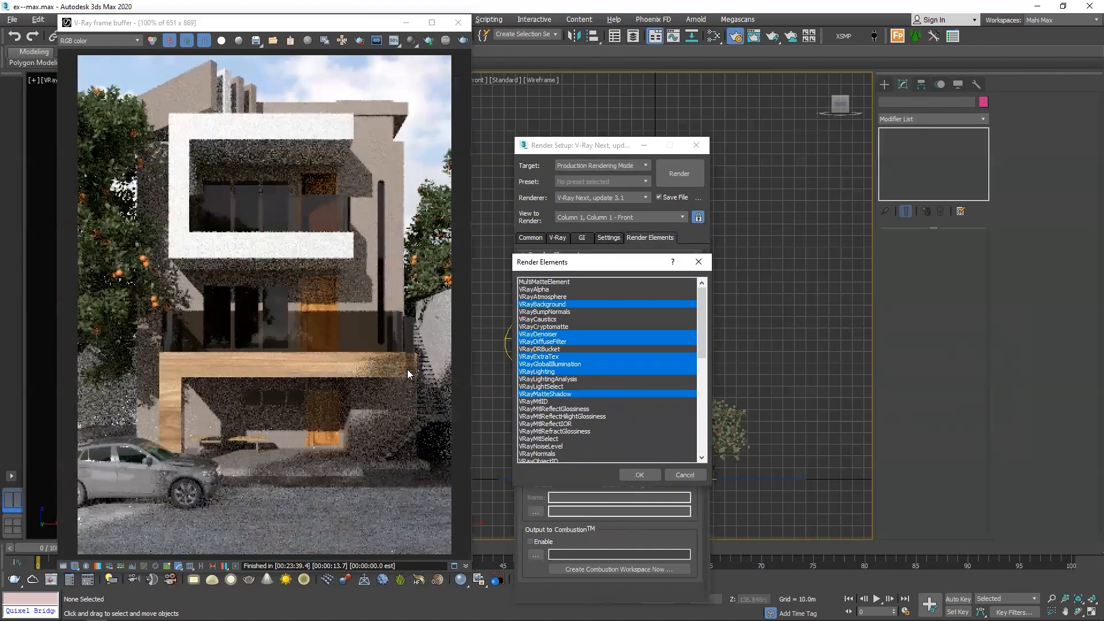
pyautogui.click(639, 475)
# Start the final 2160 x 2880 production render and move the frame buffer window clear of the scene's edge
pyautogui.click(530, 238)
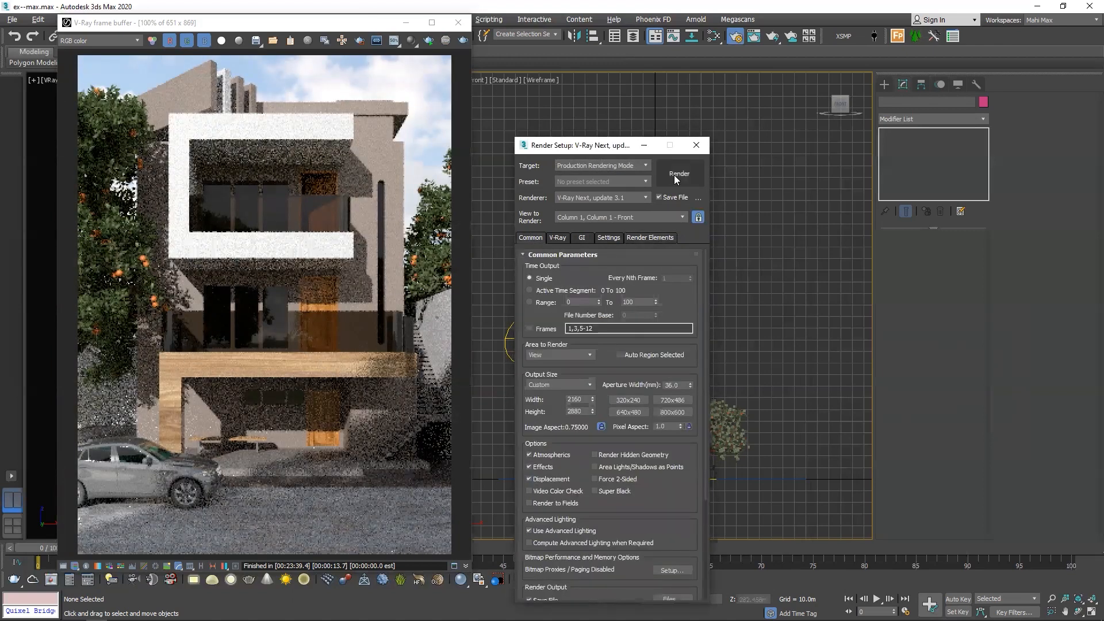
pyautogui.click(679, 174)
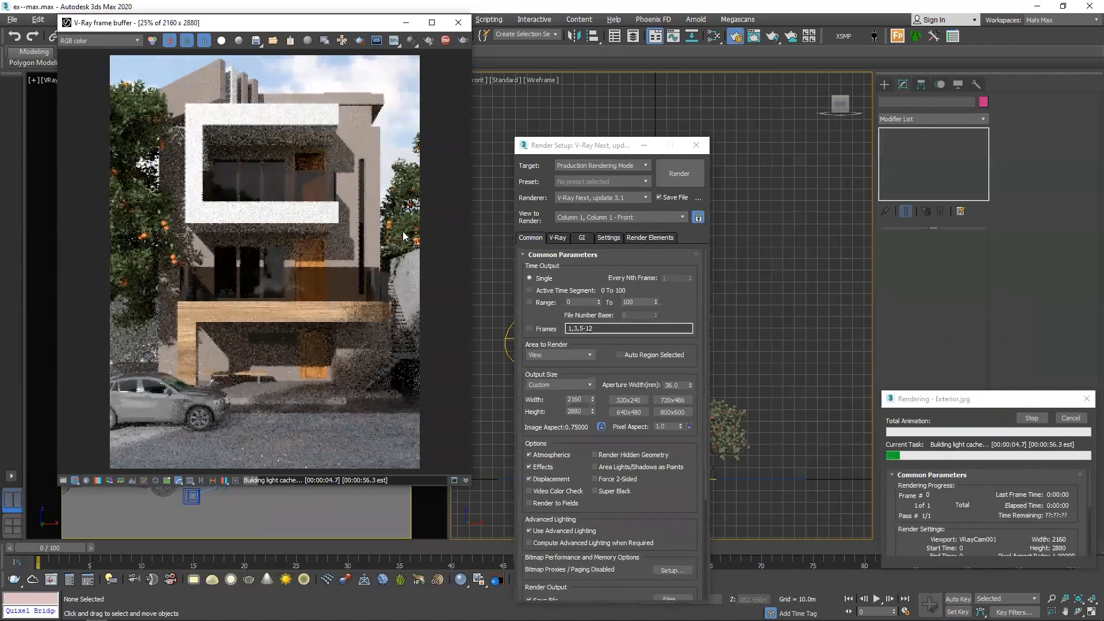
pyautogui.moveTo(319, 30); pyautogui.dragTo(405, 79)
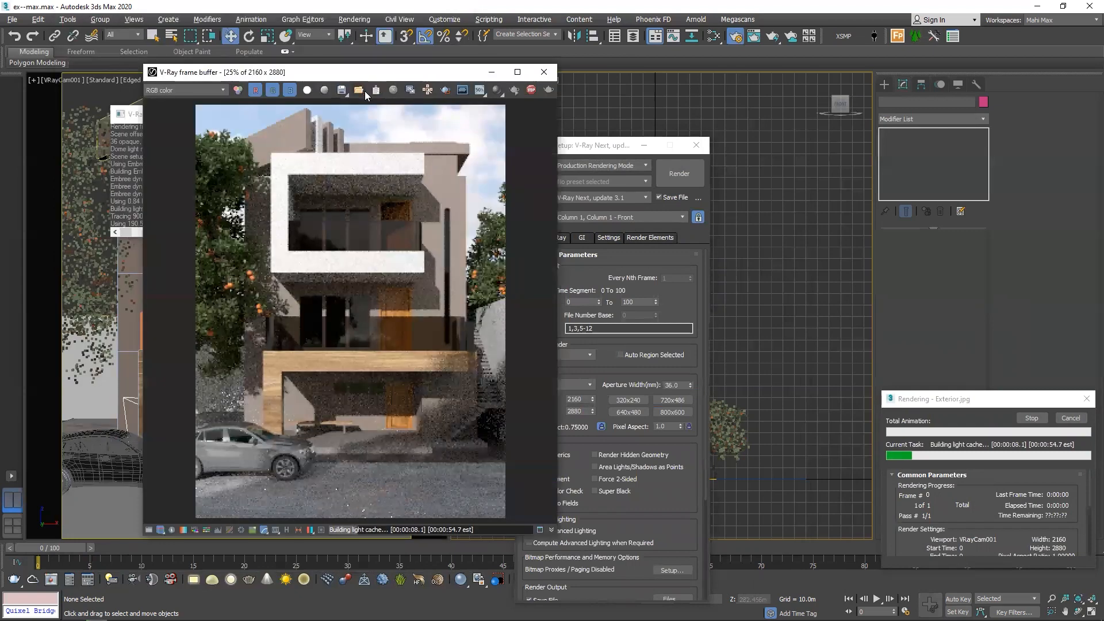
# Preview the VRayGlobalIllumination and Alpha channels in the frame buffer, return to RGB color and inspect the image up close
pyautogui.click(223, 90)
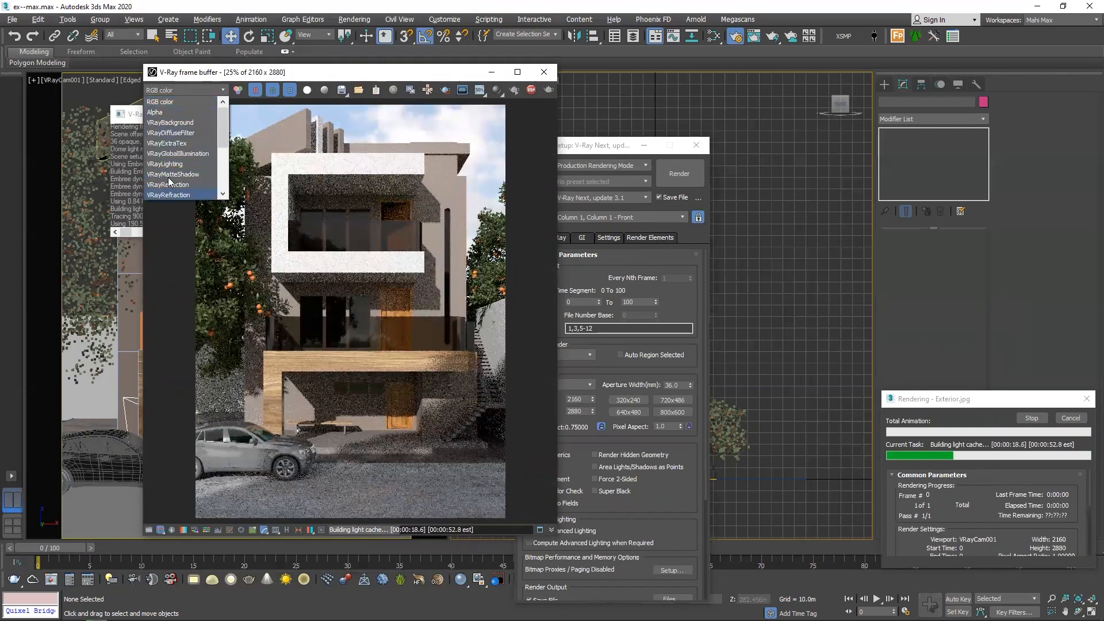
pyautogui.click(176, 153)
pyautogui.click(201, 91)
pyautogui.click(181, 112)
pyautogui.click(189, 90)
pyautogui.click(187, 102)
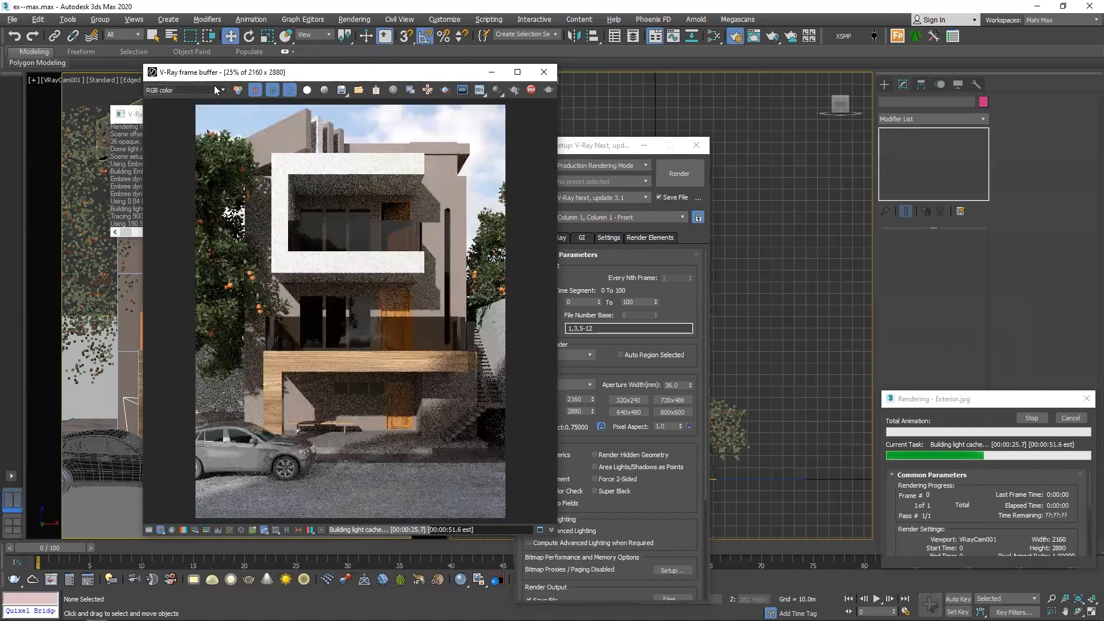
pyautogui.scroll(4, 382, 225)
pyautogui.scroll(-4, 406, 278)
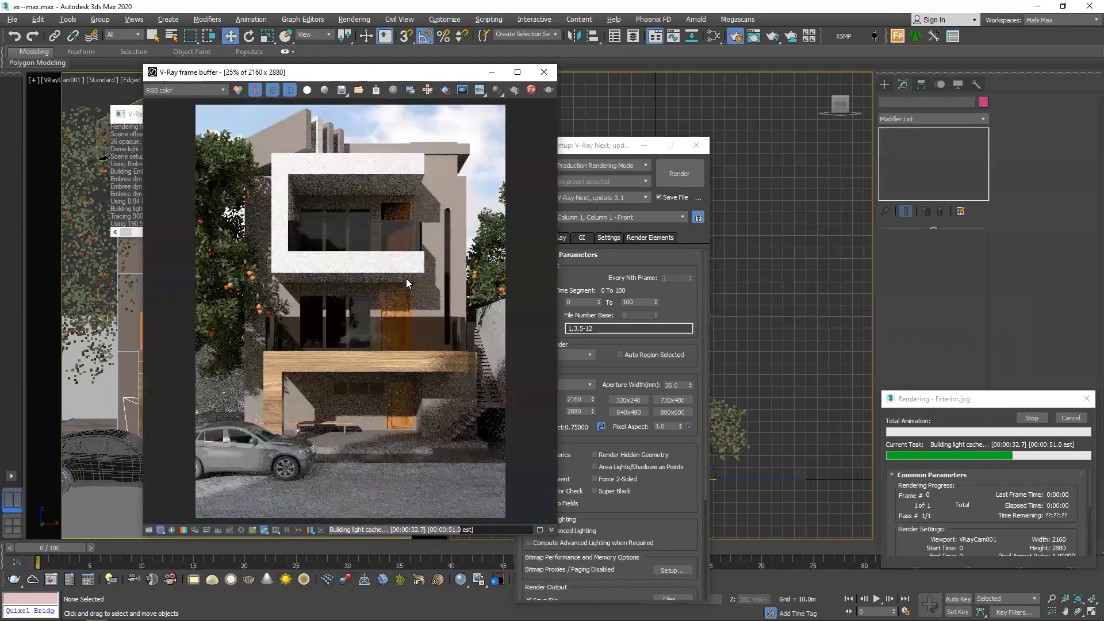
# Display the RGB color channel in the frame buffer and save all image channels of the render as separate files
pyautogui.click(185, 90)
pyautogui.click(183, 103)
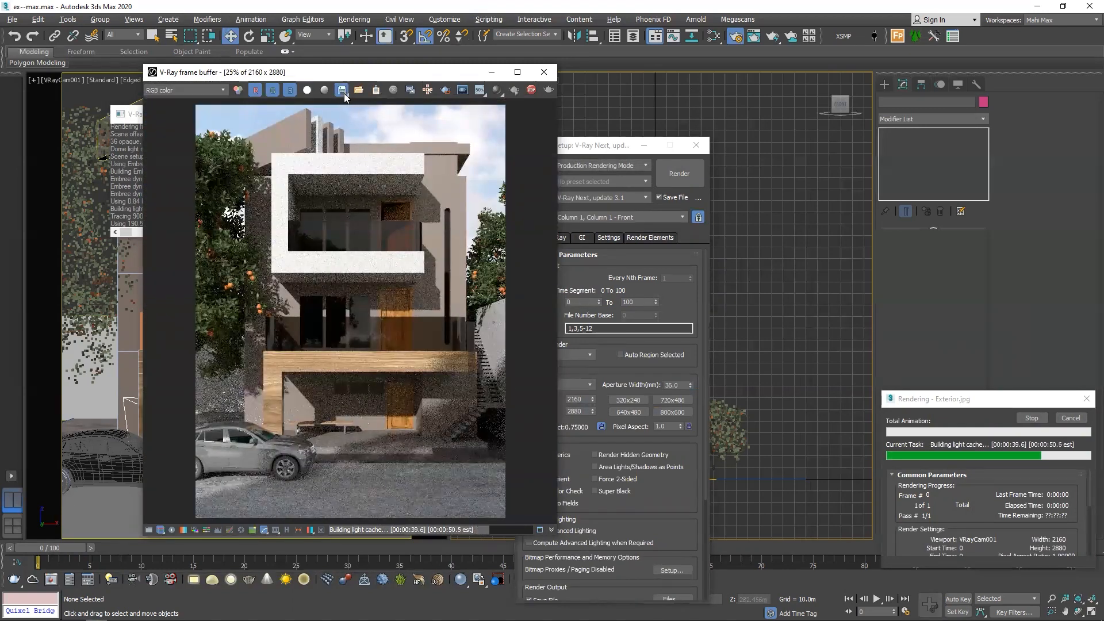
pyautogui.click(343, 90)
pyautogui.click(393, 126)
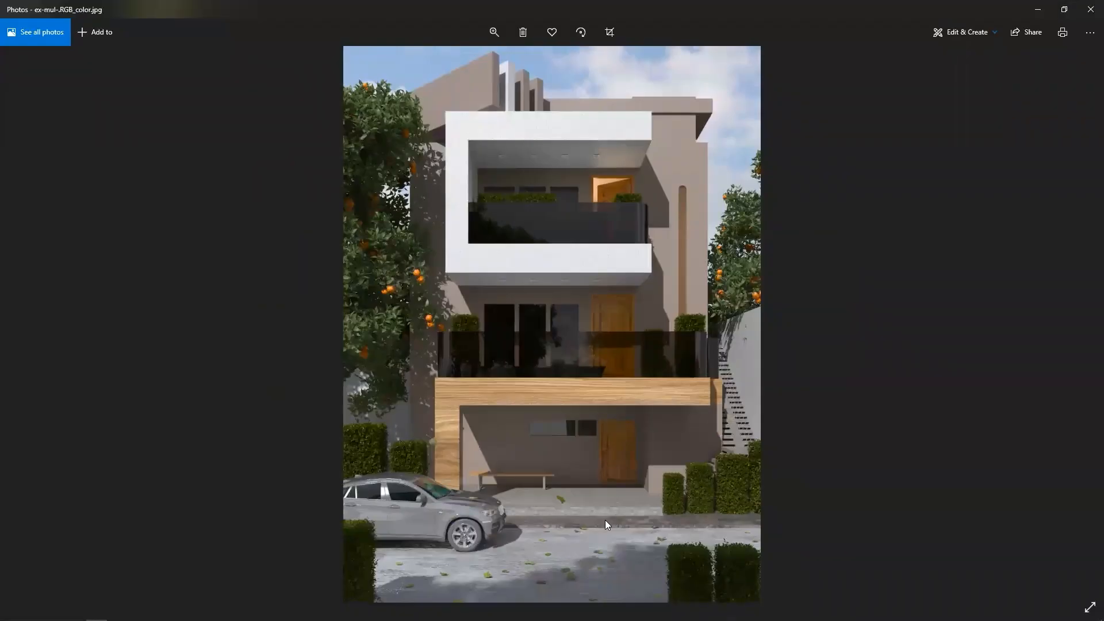
# Close the RGB color image in Photos and create a new folder inside the Exterior Design folder in File Explorer
pyautogui.click(1090, 9)
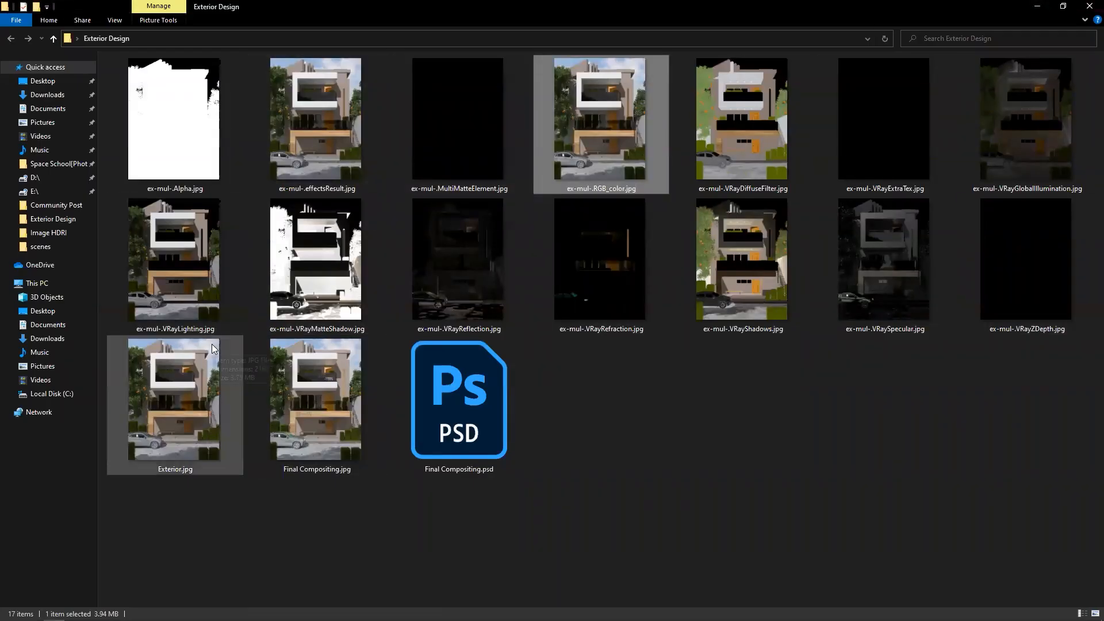
pyautogui.moveTo(550, 486); pyautogui.dragTo(287, 336)
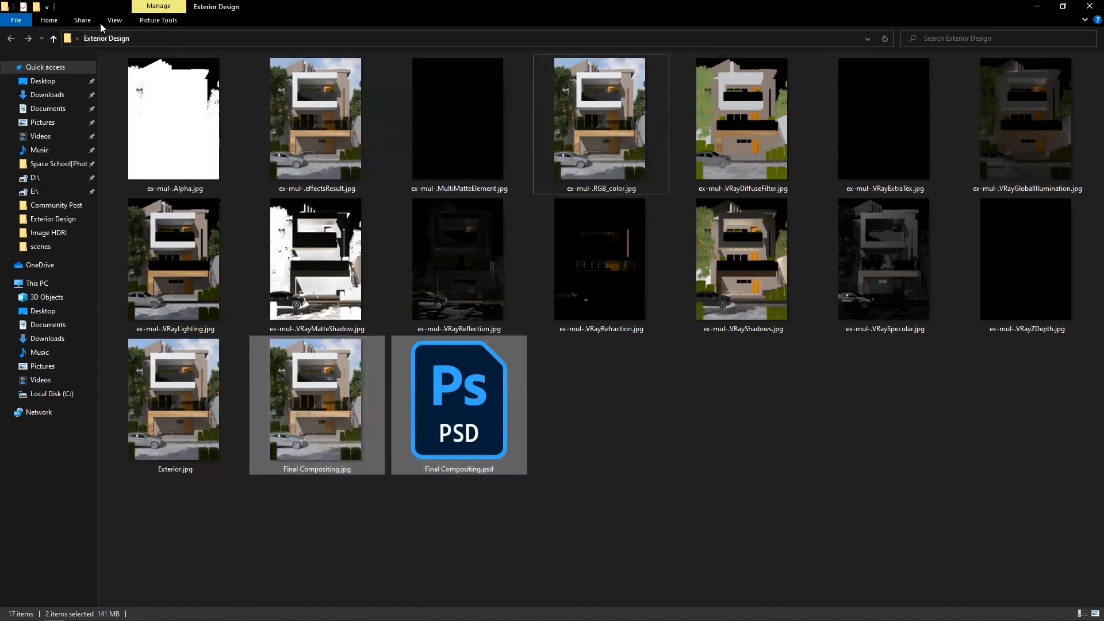
pyautogui.click(36, 6)
pyautogui.click(459, 510)
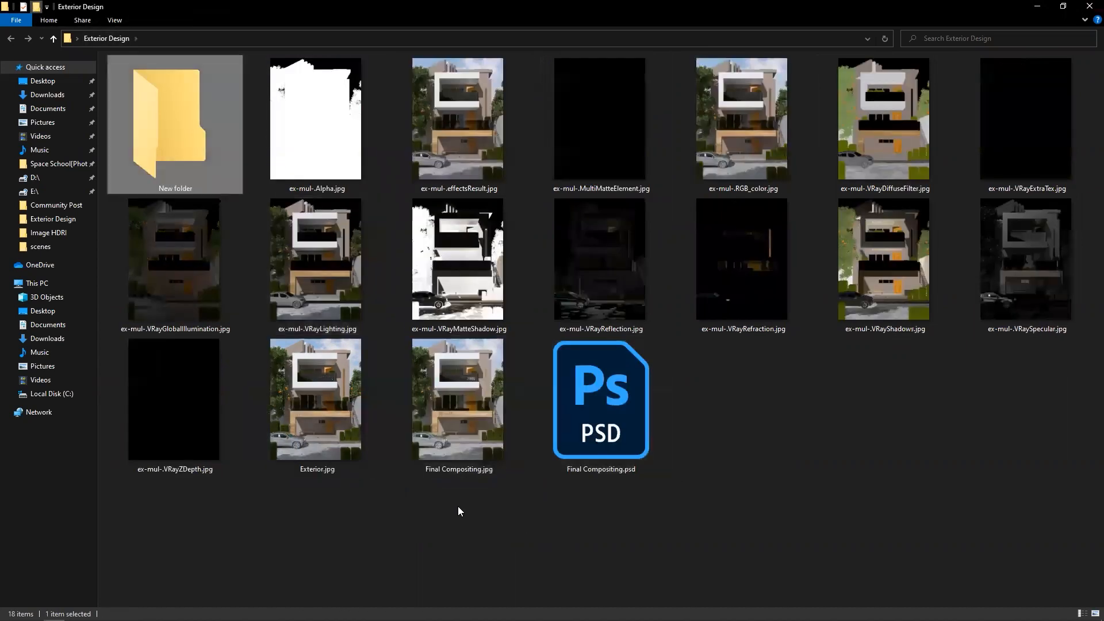
# Move Final Compositing.jpg, Final Compositing.psd and Exterior.jpg into the new folder
pyautogui.moveTo(469, 524); pyautogui.dragTo(717, 452)
pyautogui.moveTo(483, 404); pyautogui.dragTo(177, 127)
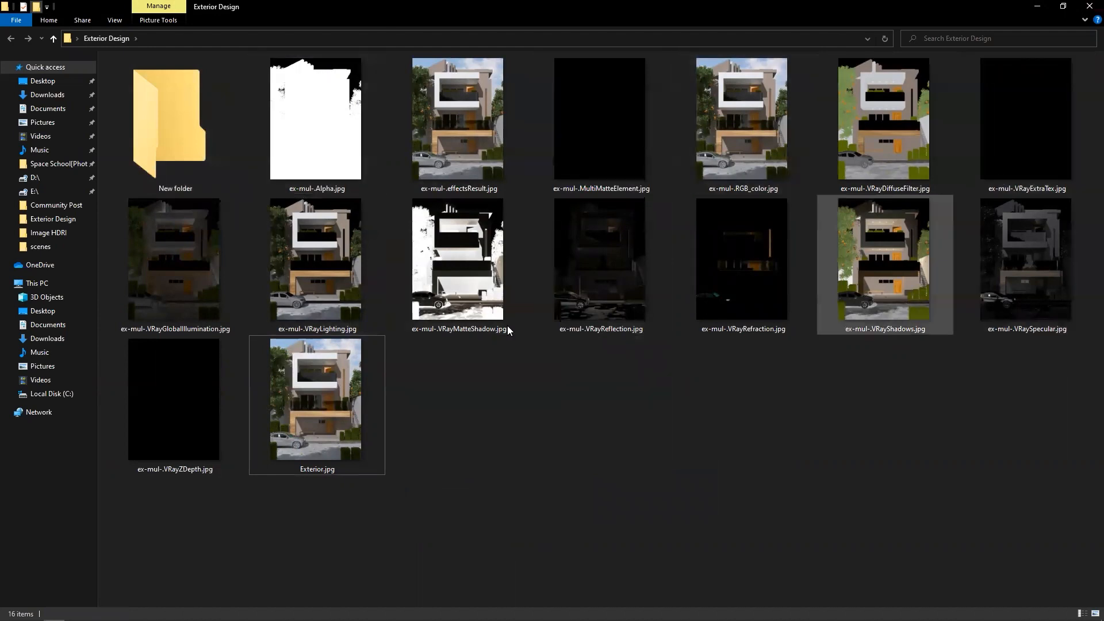
pyautogui.moveTo(318, 409); pyautogui.dragTo(164, 69)
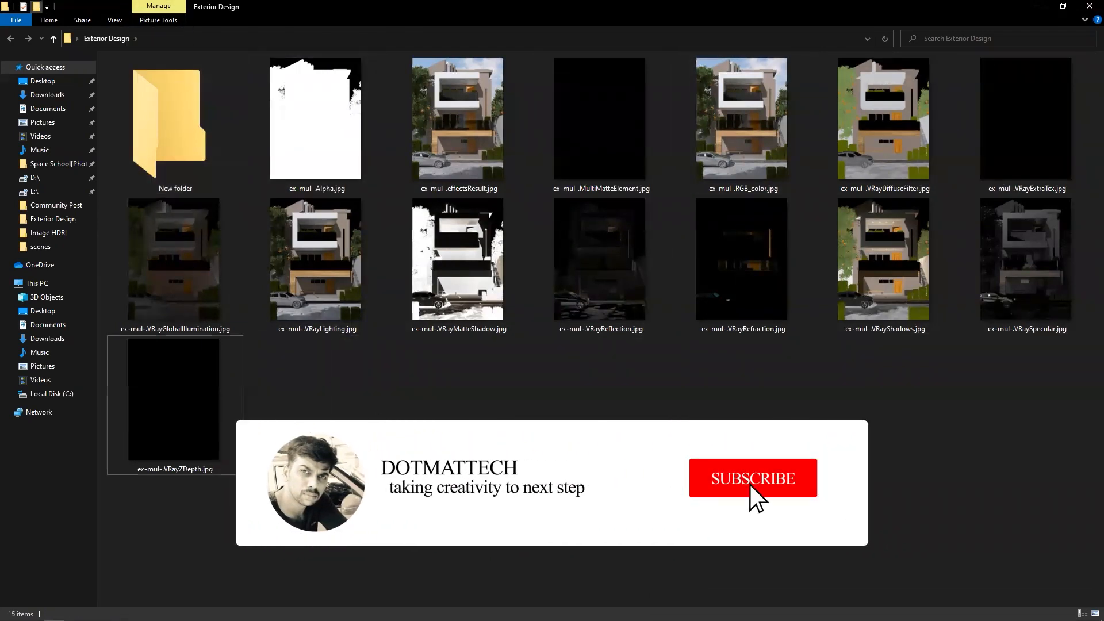
# Select all the remaining ex-mul render element images in the Exterior Design folder, from Alpha to VRayZDepth
pyautogui.click(316, 121)
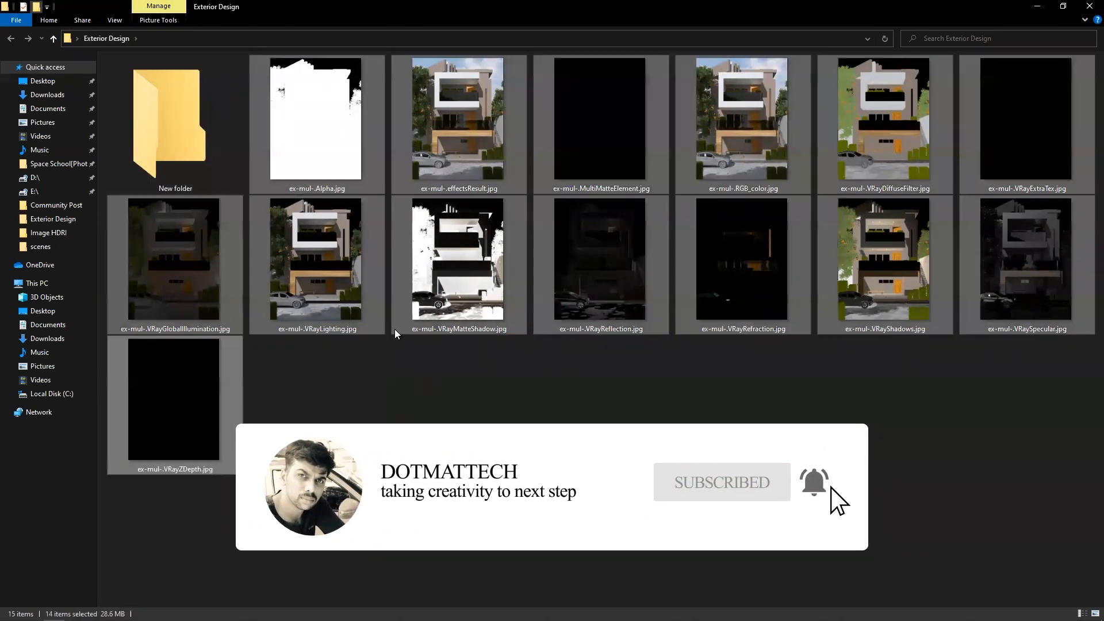